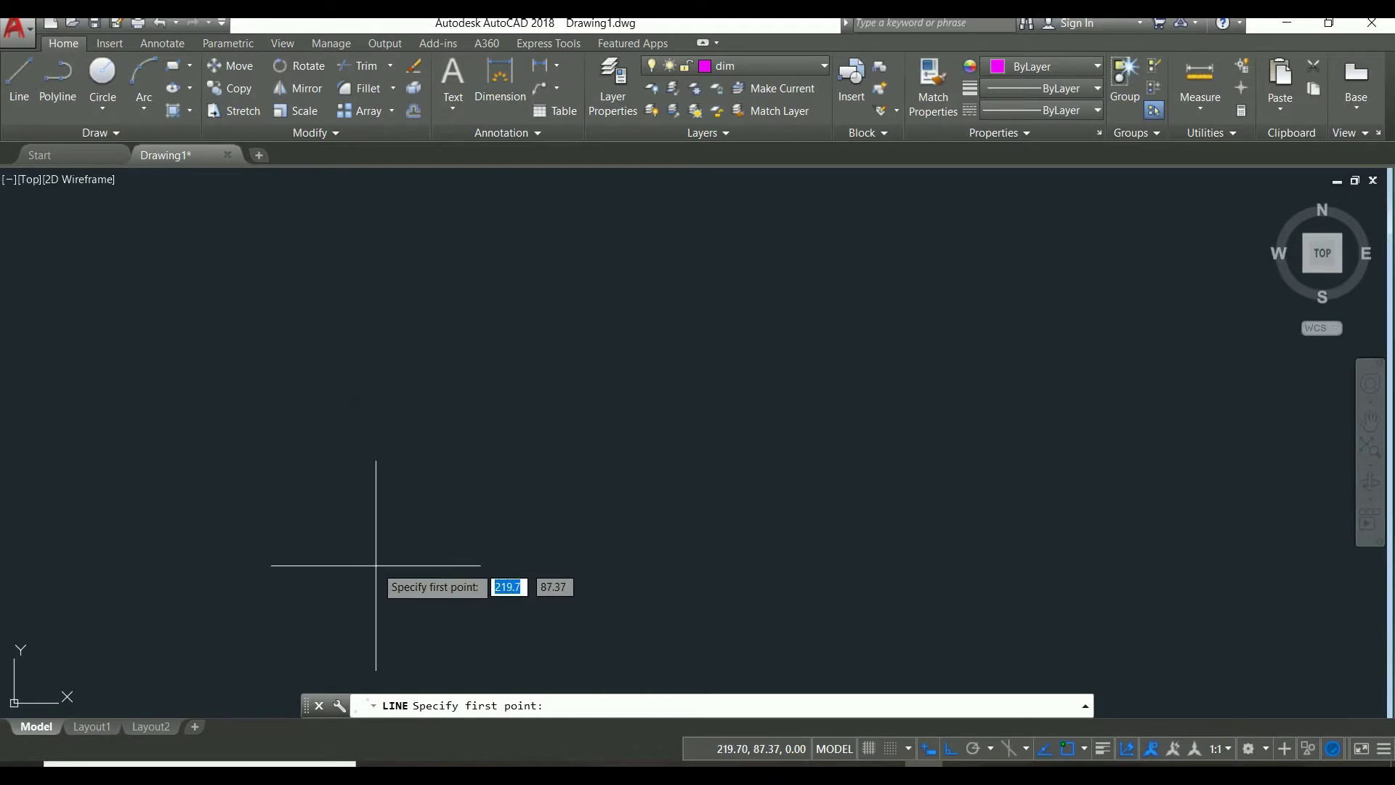
Cancel the line just started in the empty drawing so no command is active.
left_click(368, 565)
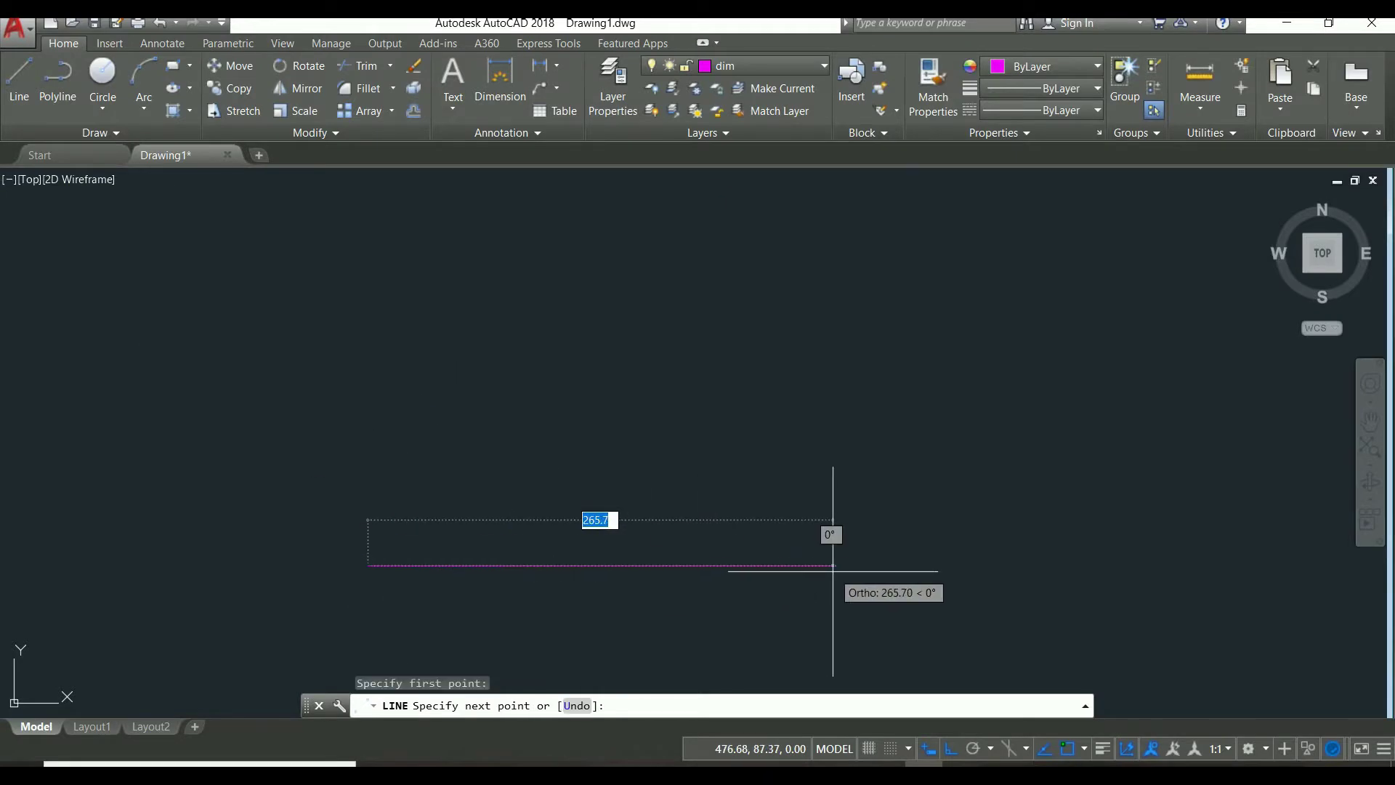
key("Escape")
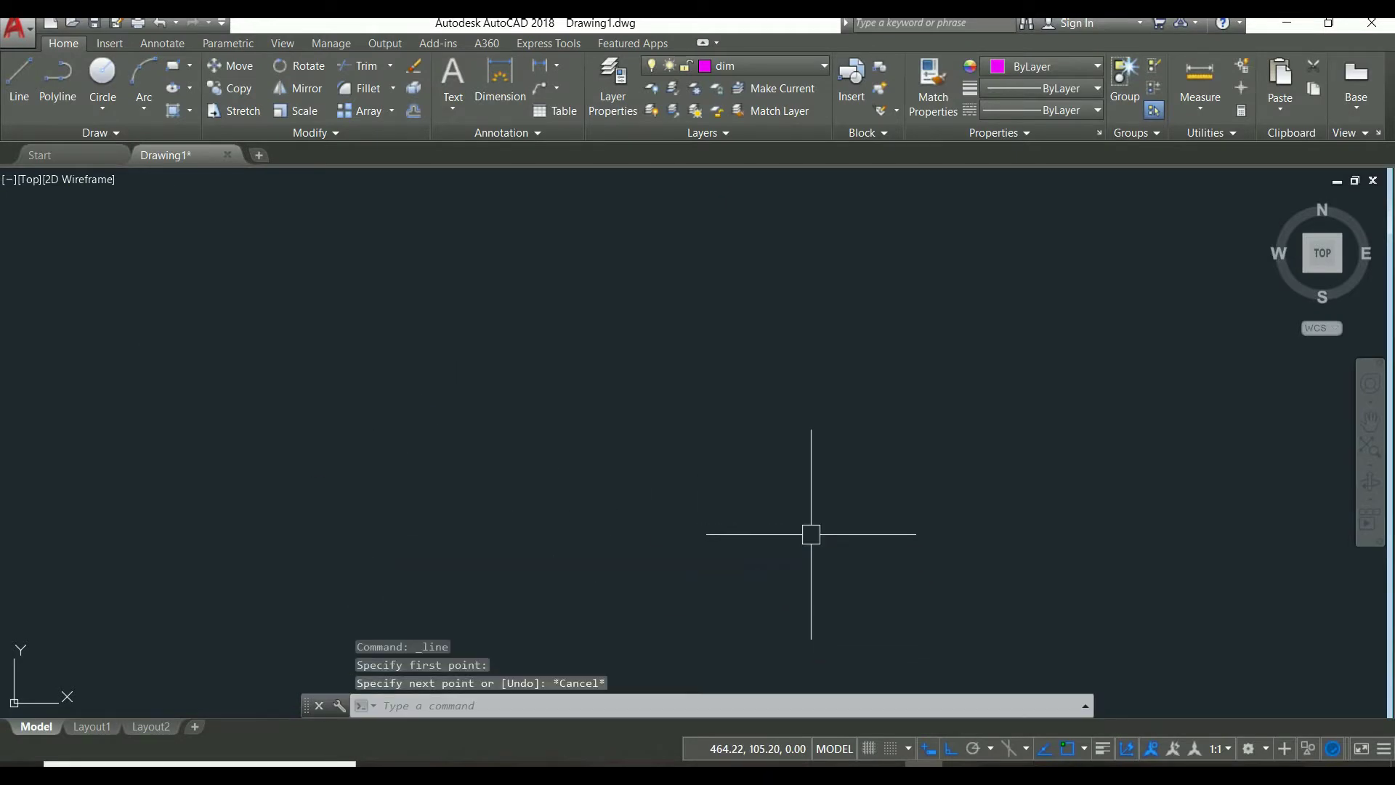
key("Escape")
Make 'line' the current layer and start a line at the base plate's first corner.
left_click(783, 59)
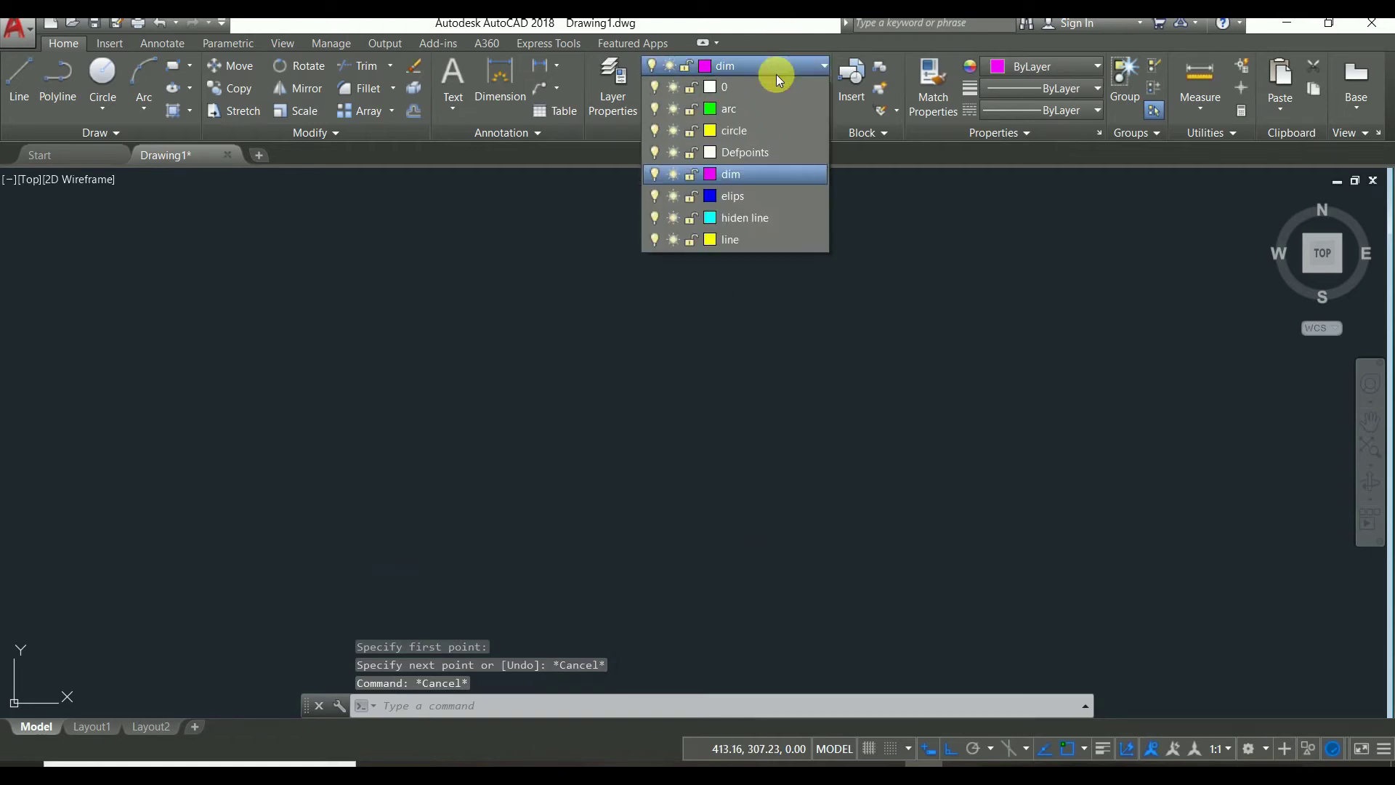
left_click(701, 238)
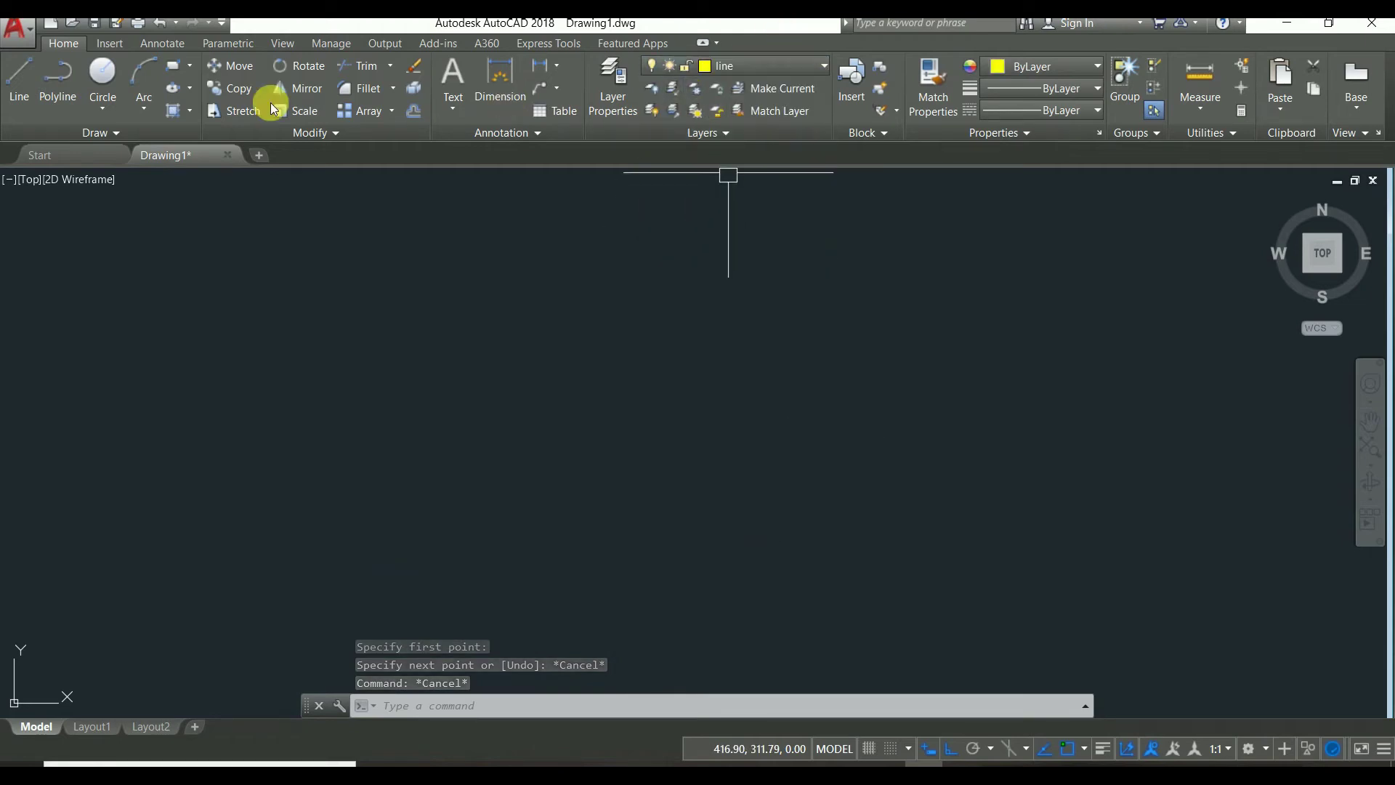
left_click(19, 78)
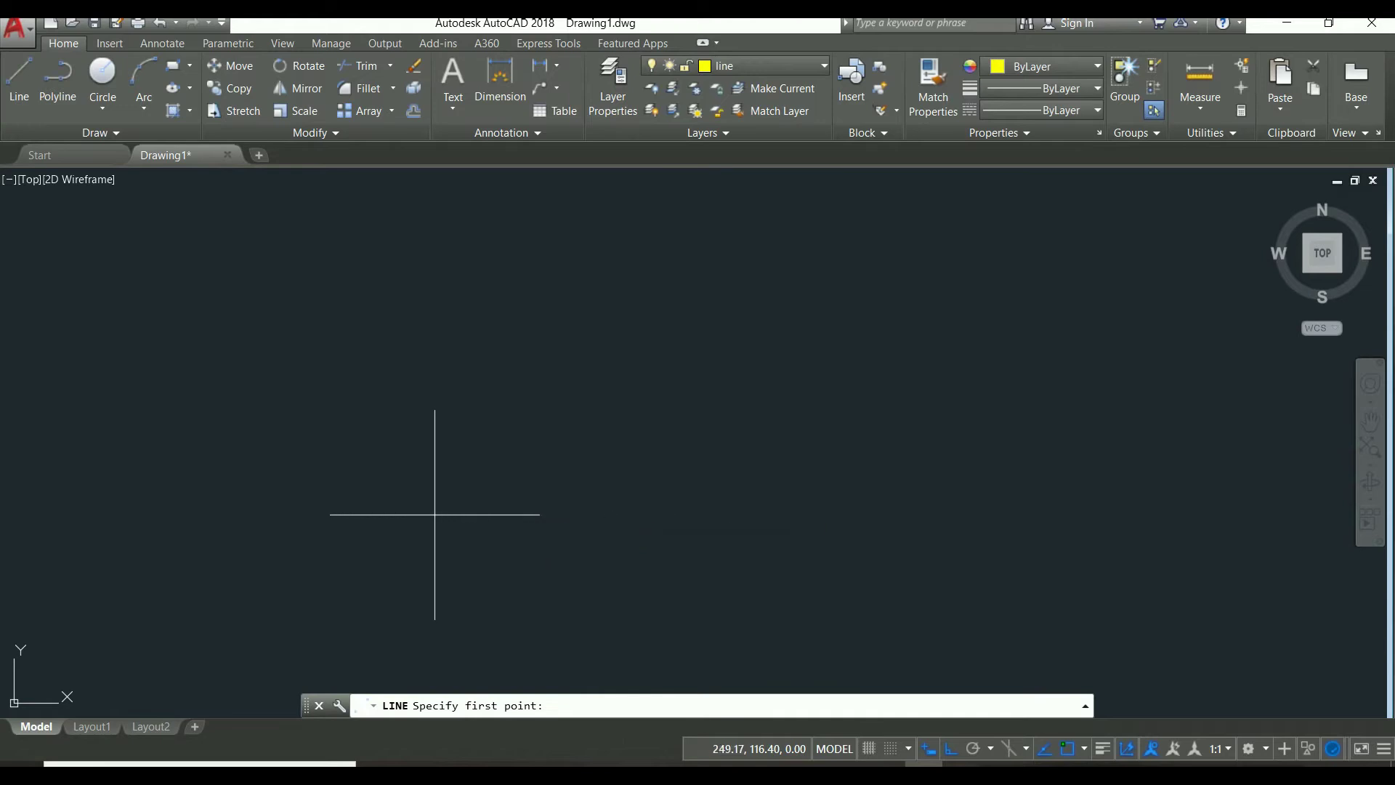
left_click(435, 514)
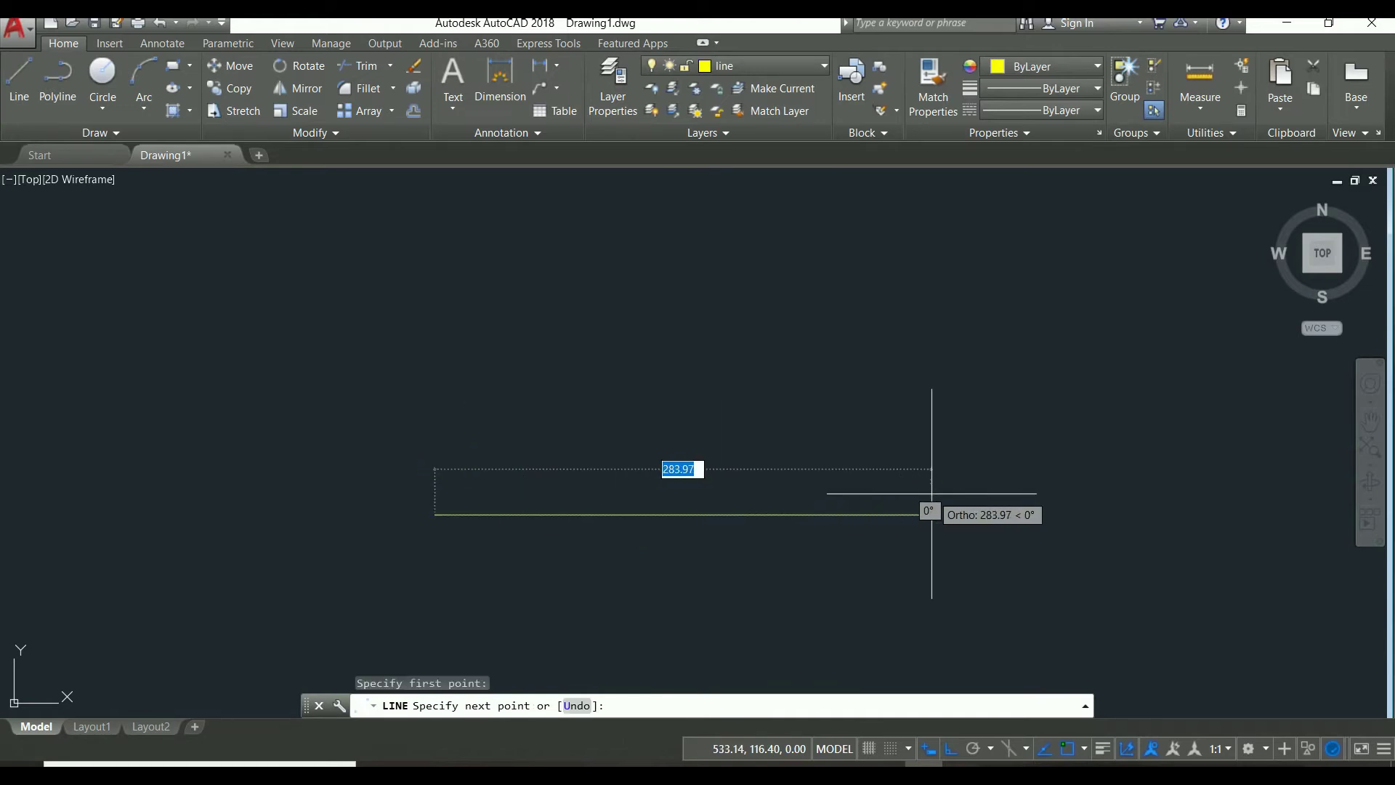
Draw the rectangle sides 127, 16, 127 and 16 to close the plate.
type("127")
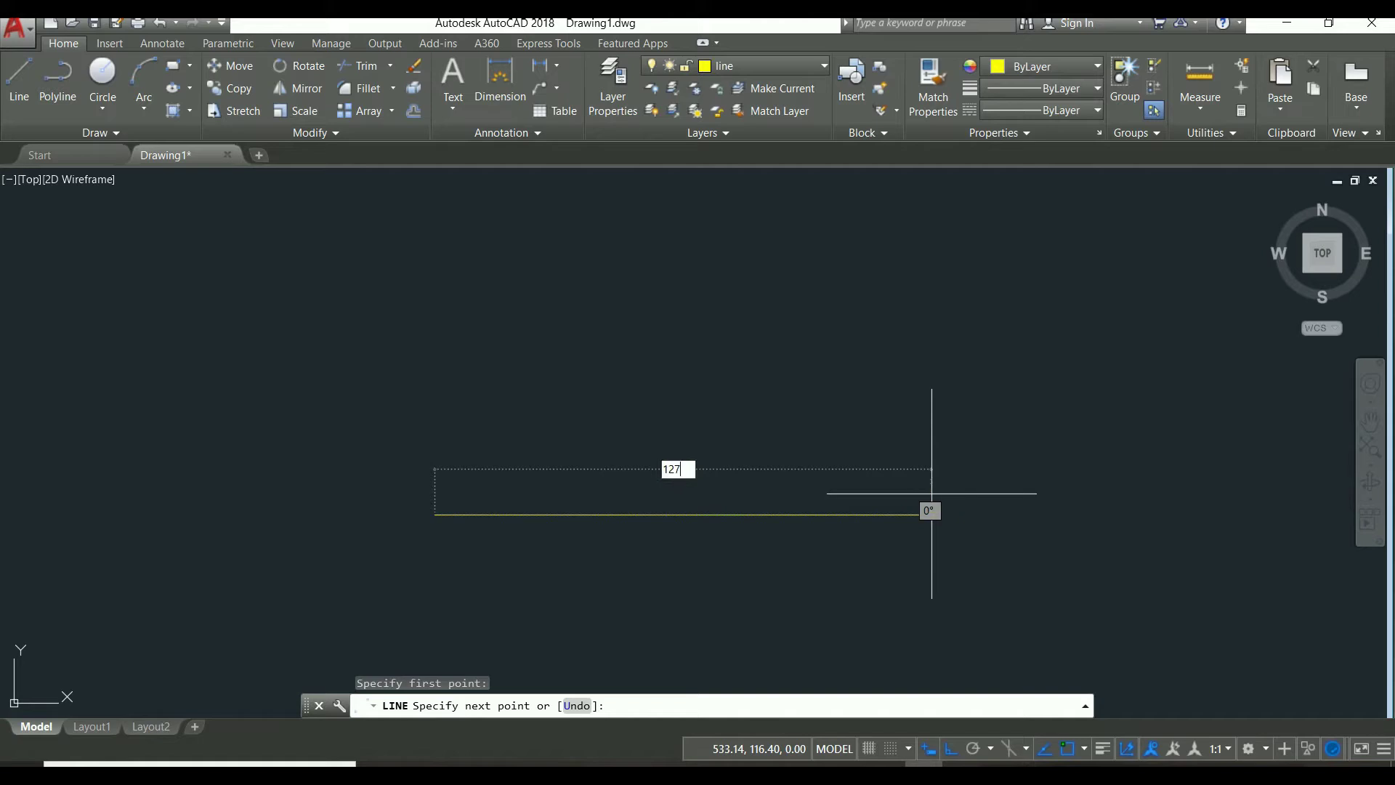
key("Return")
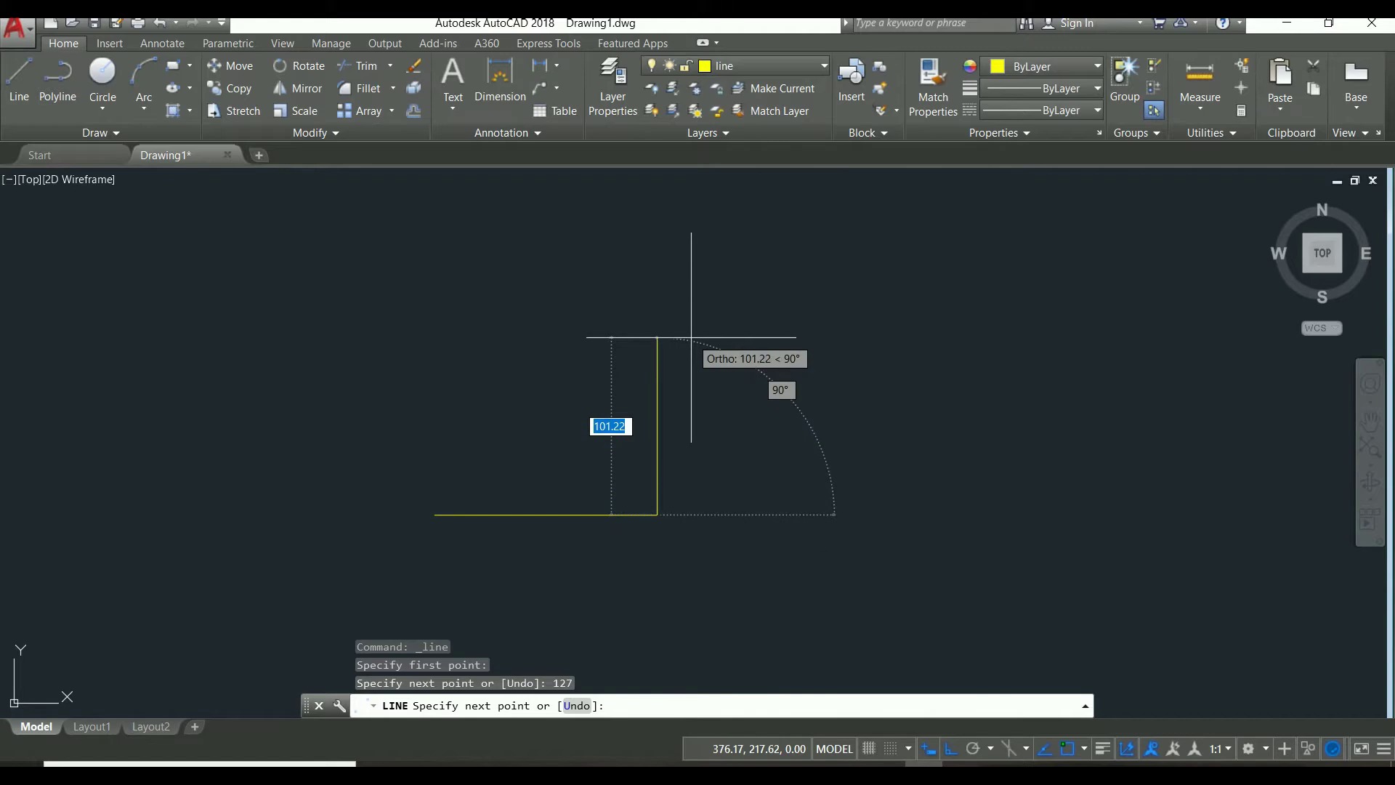
type("16")
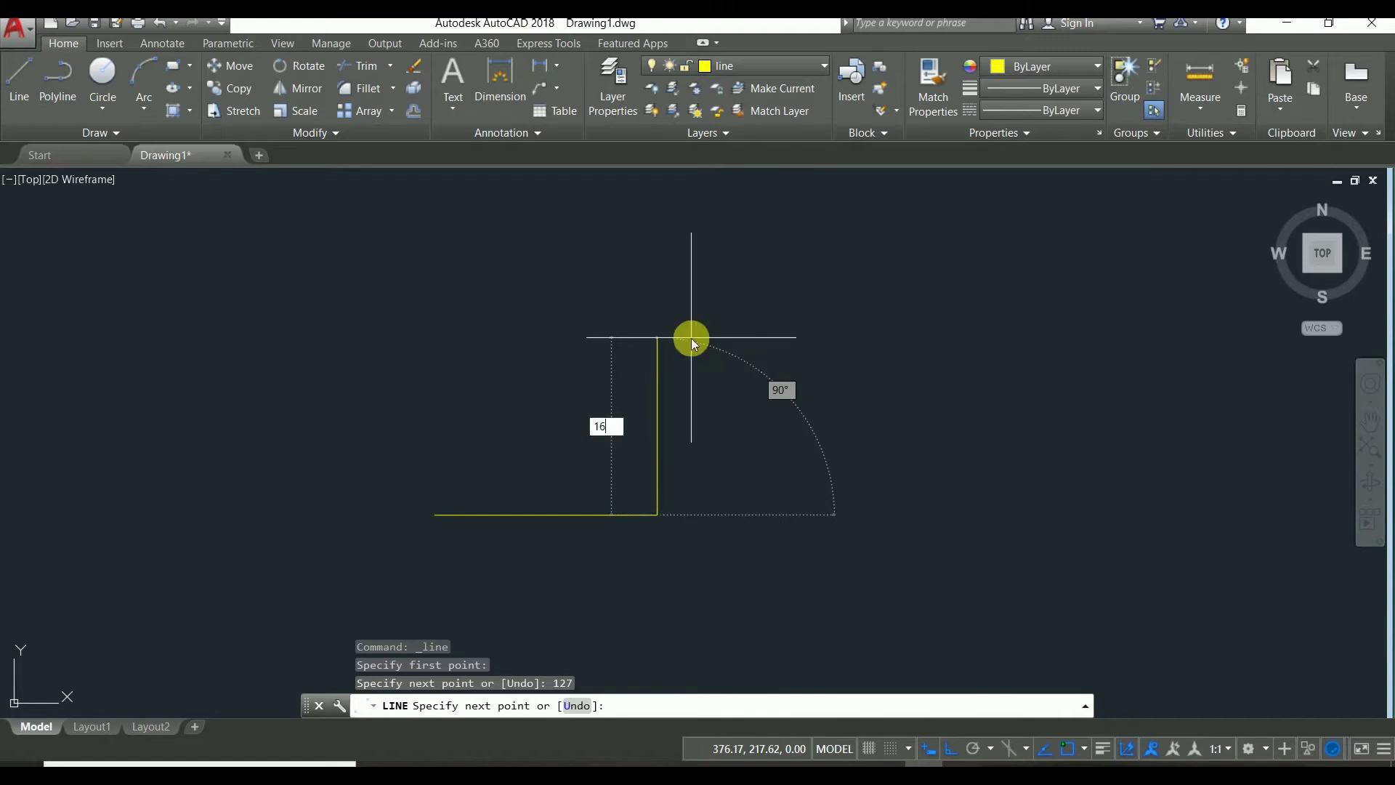
key("Return")
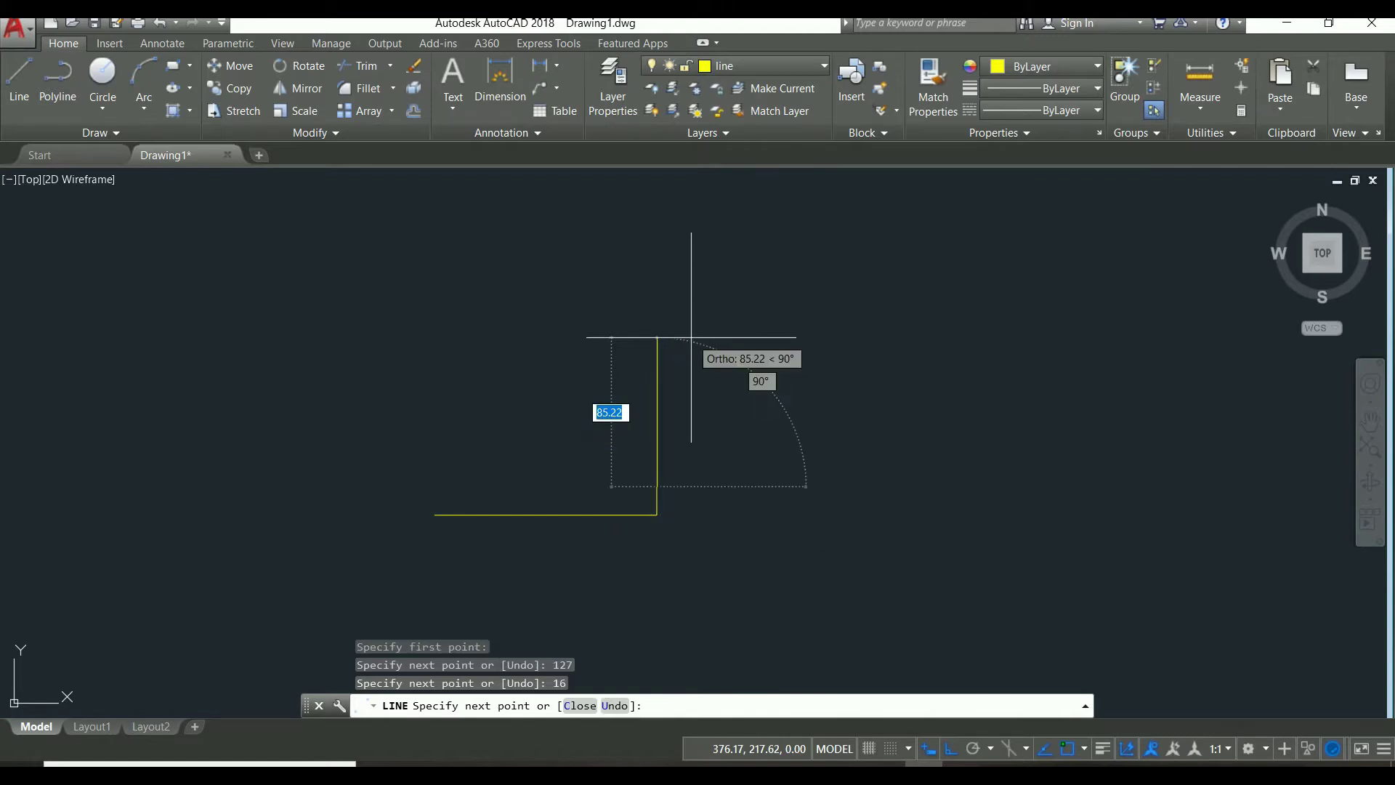
type("127")
key("Return")
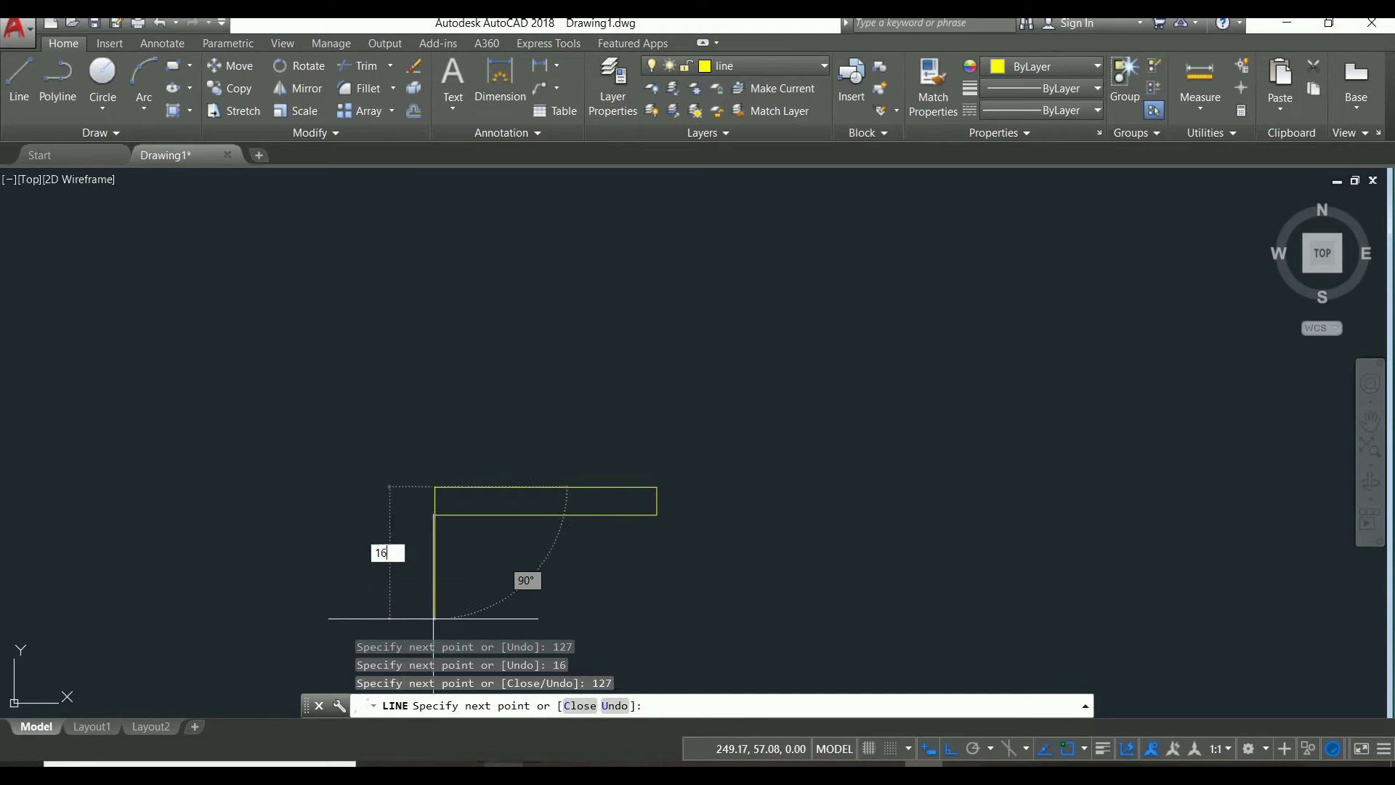
key("Return")
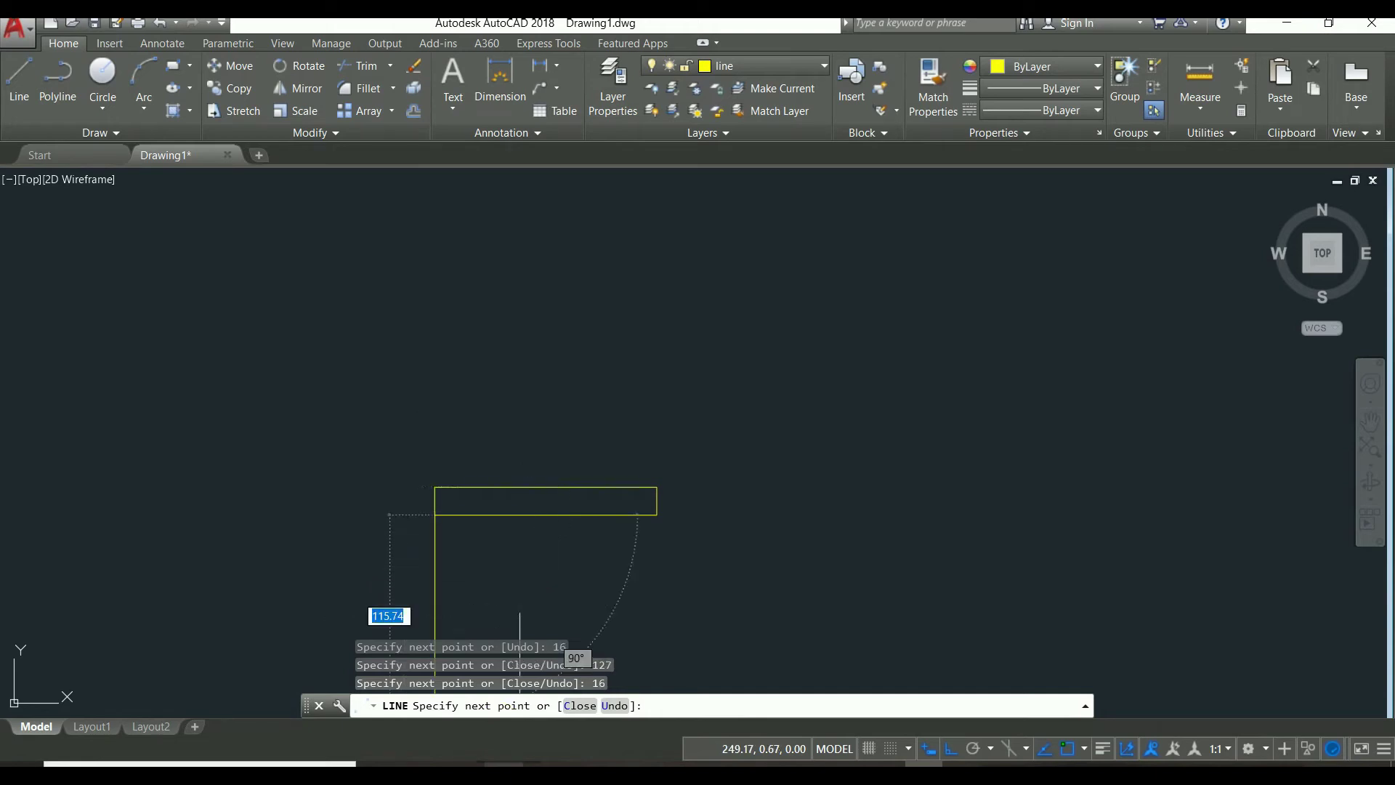
key("Escape")
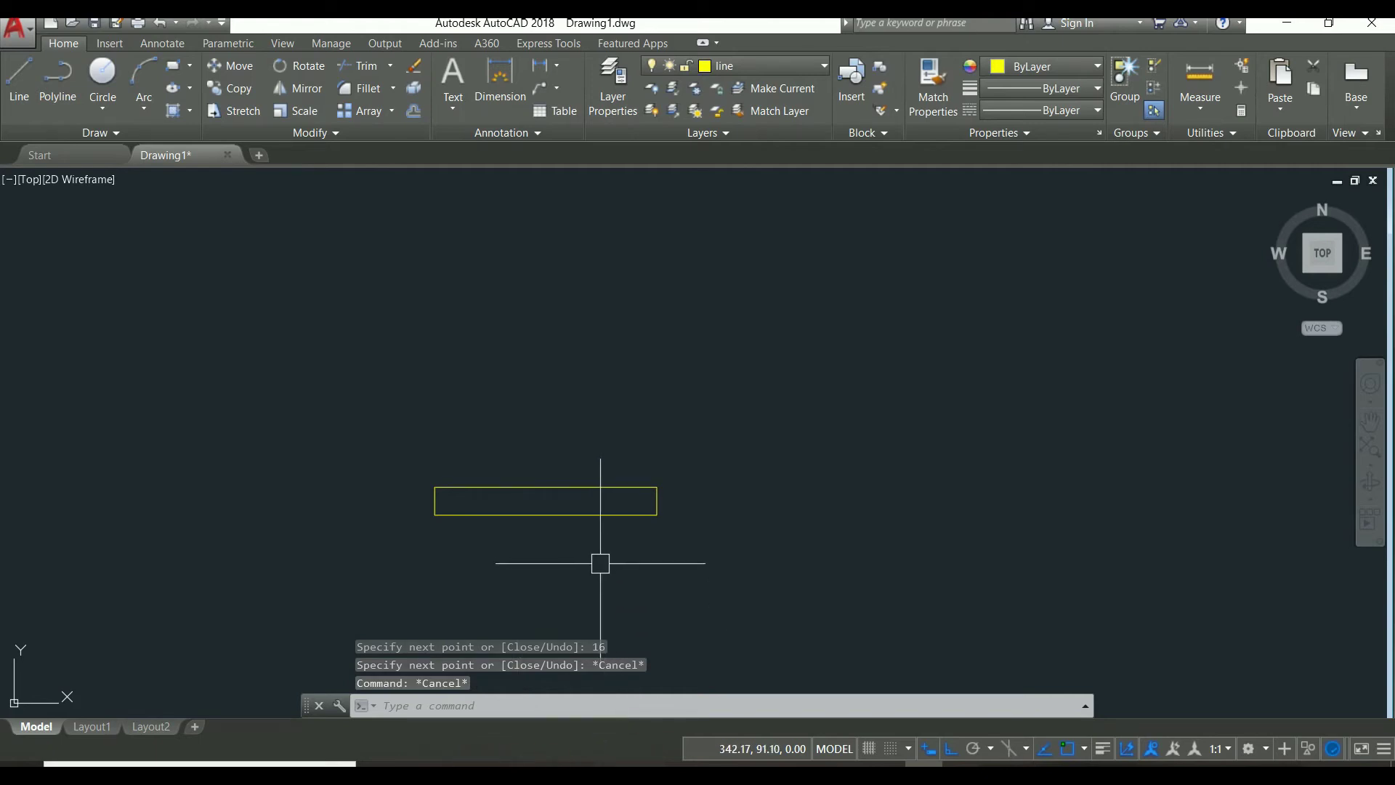
Offset the base plate's bottom edge 13 units upward with OFFSET.
type("O")
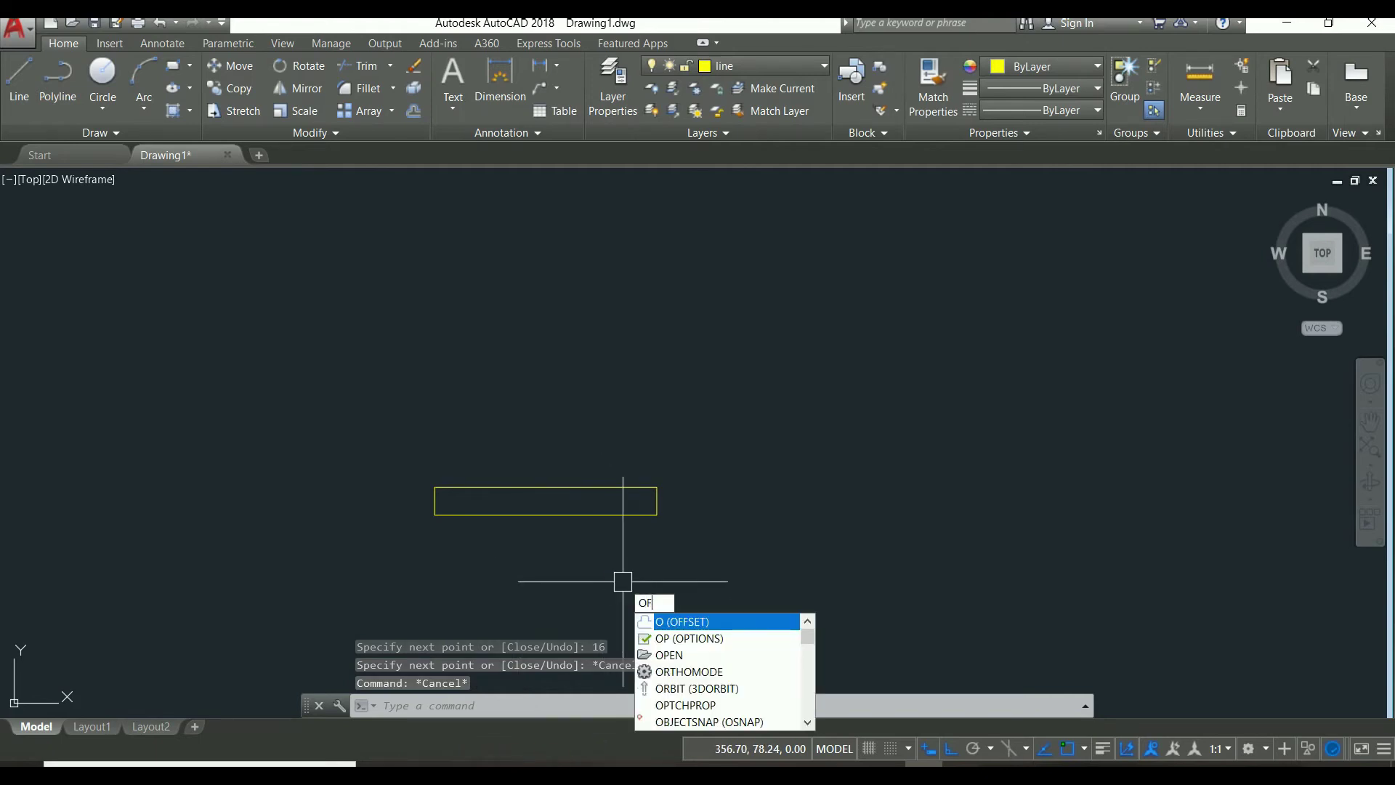
type("F")
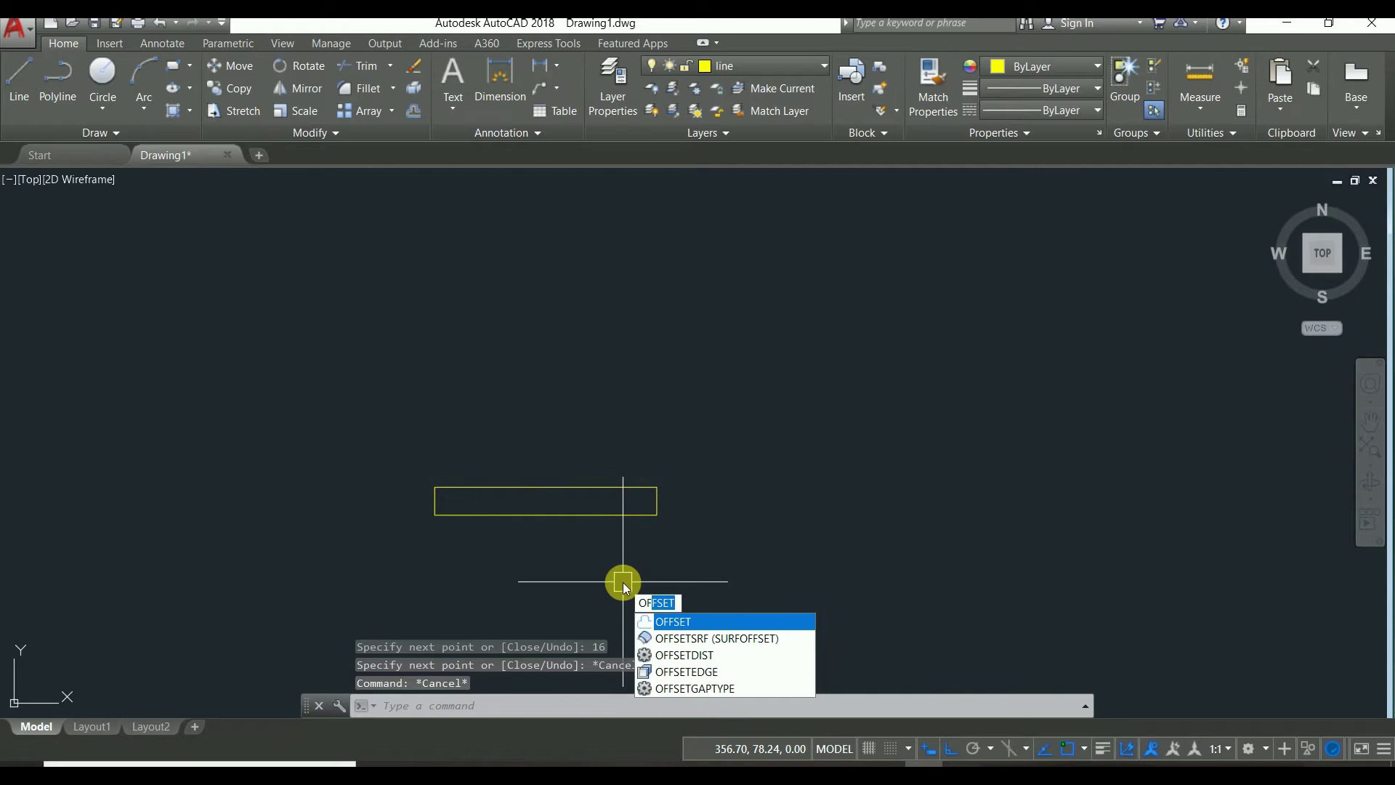
key("Return")
type("13")
key("Return")
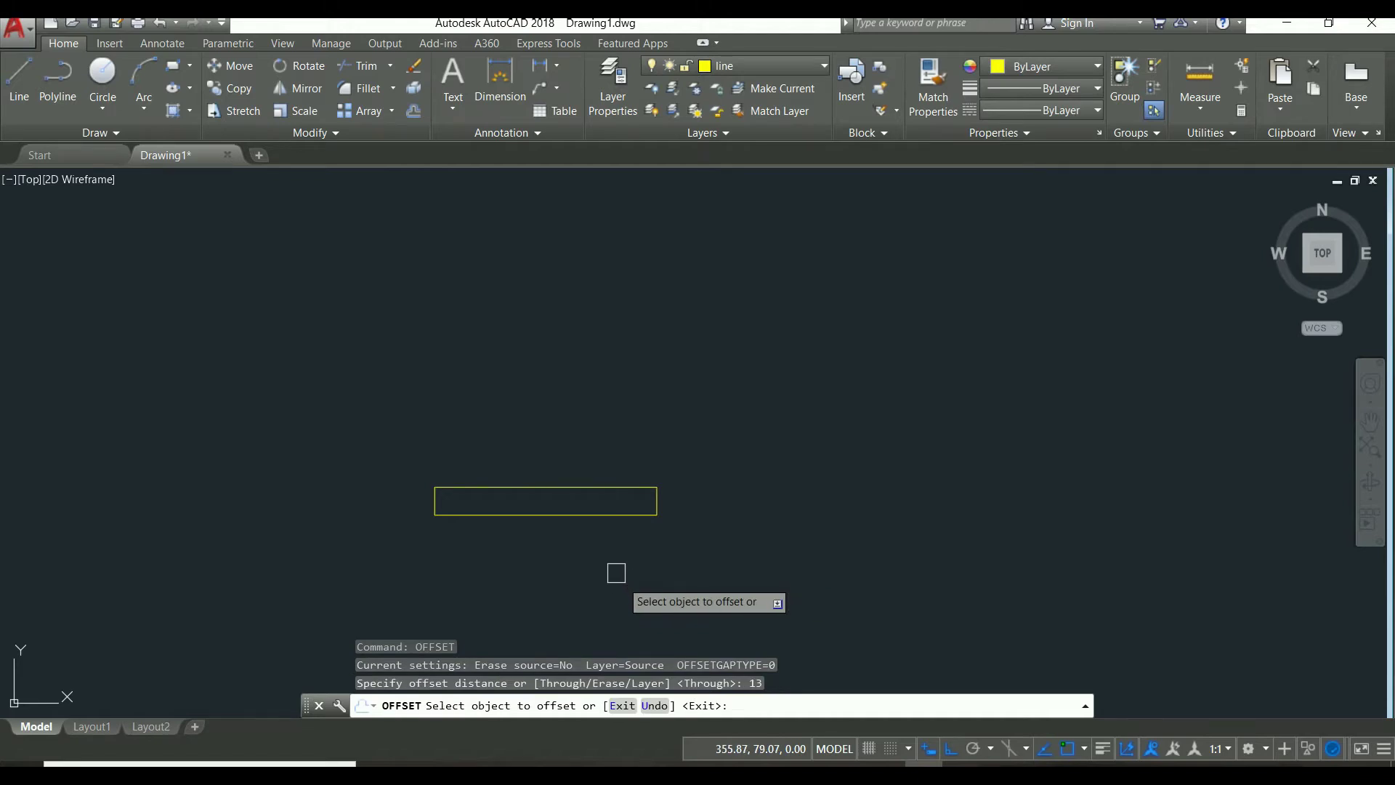
left_click(614, 513)
left_click(614, 491)
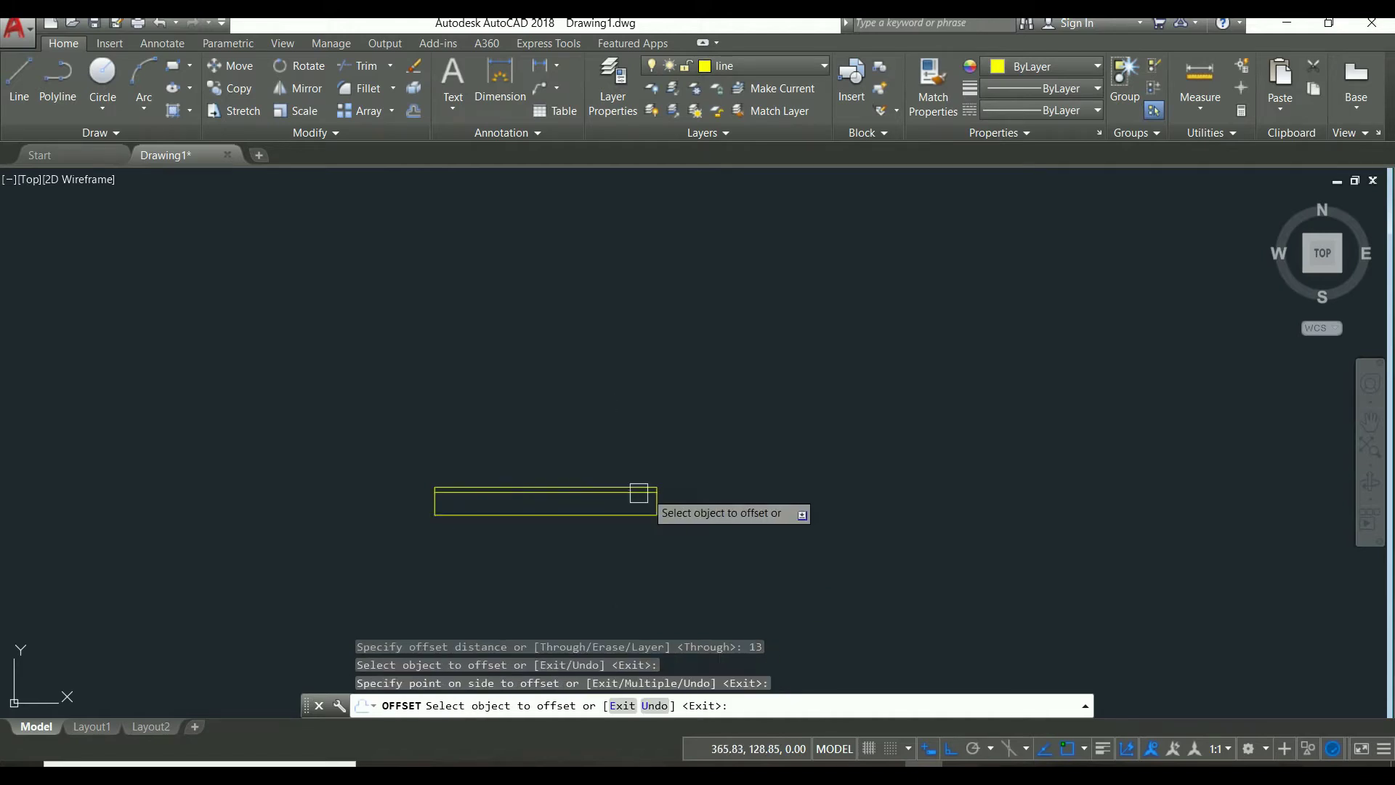
key("Escape")
key("Escape")
key("Escape")
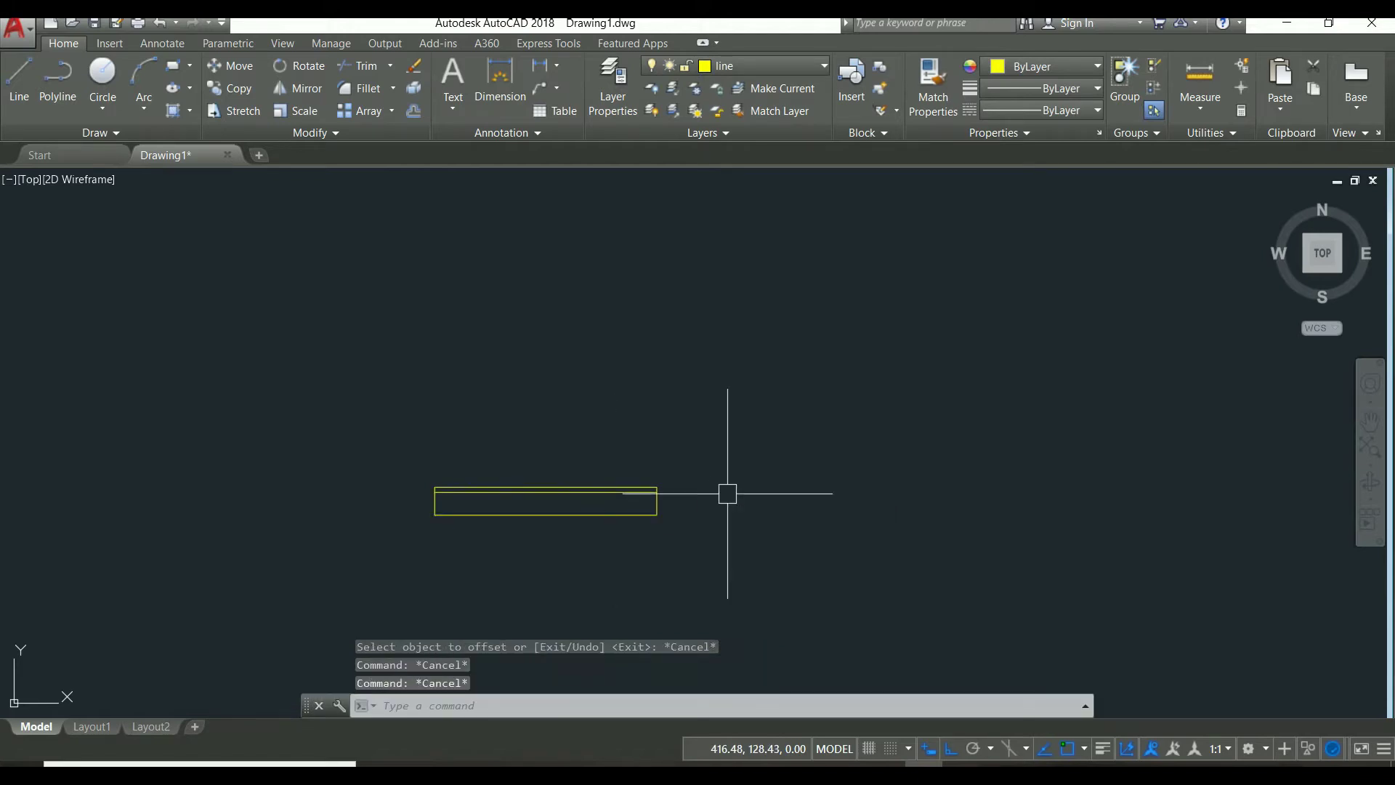
key("Escape")
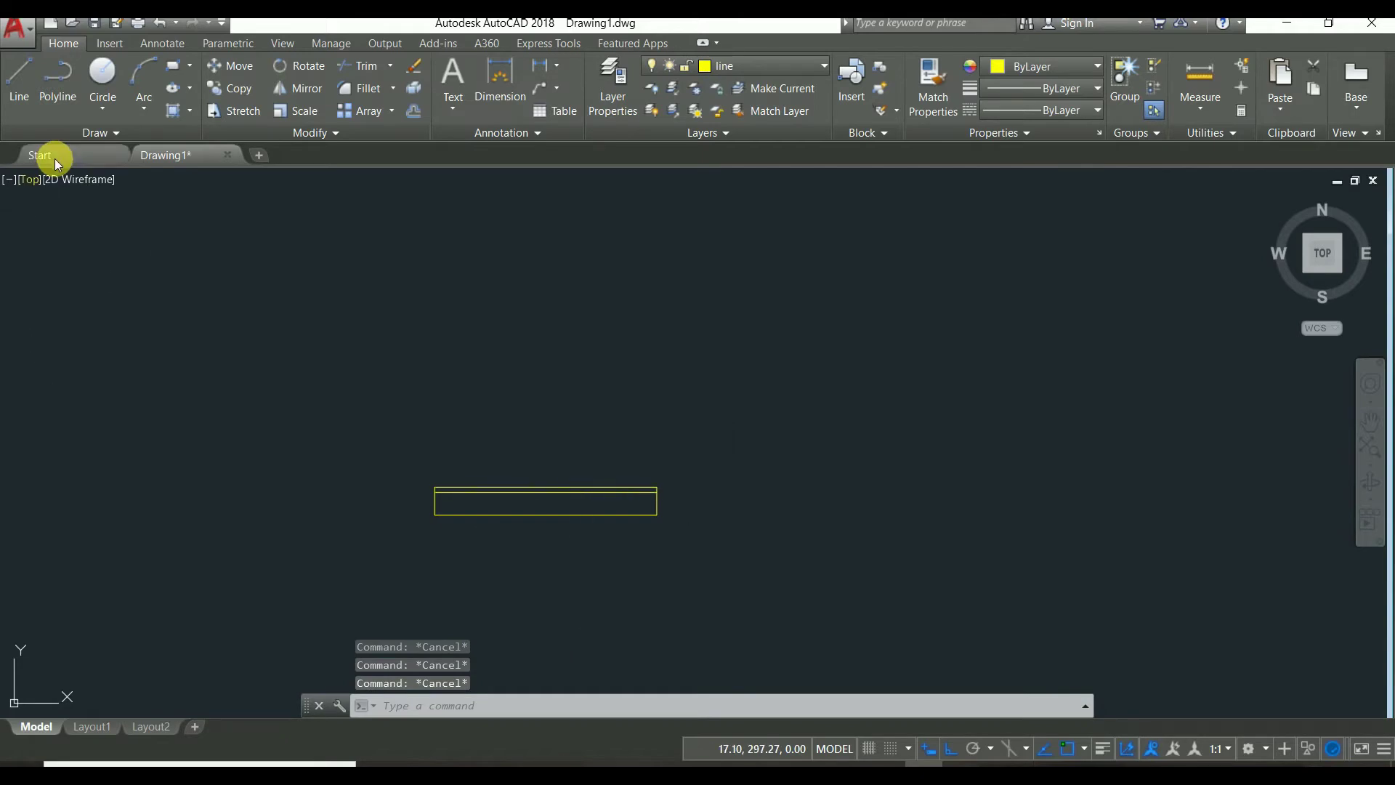
Draw a 102-unit vertical stem from the plate's bottom midpoint, then switch to the 'circle' layer.
left_click(20, 80)
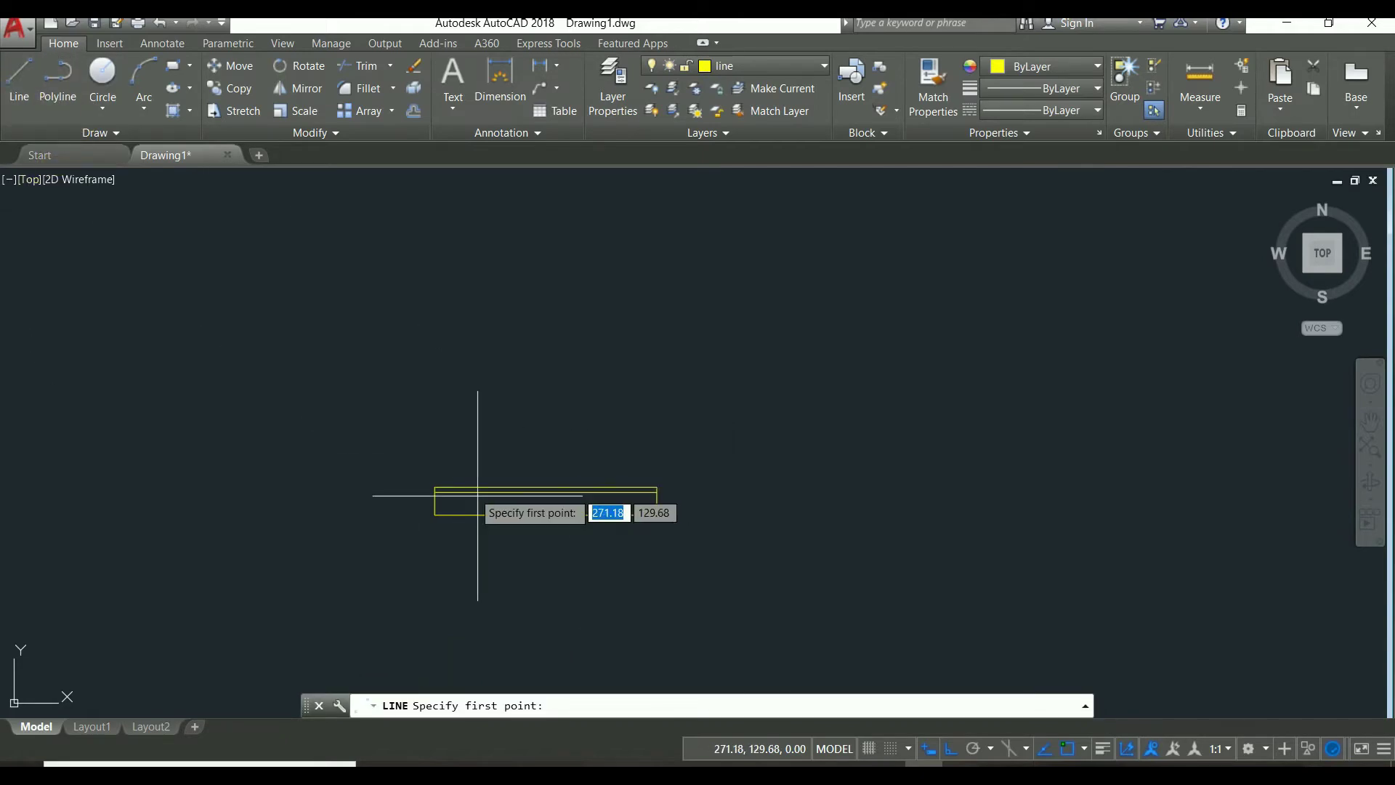
left_click(546, 515)
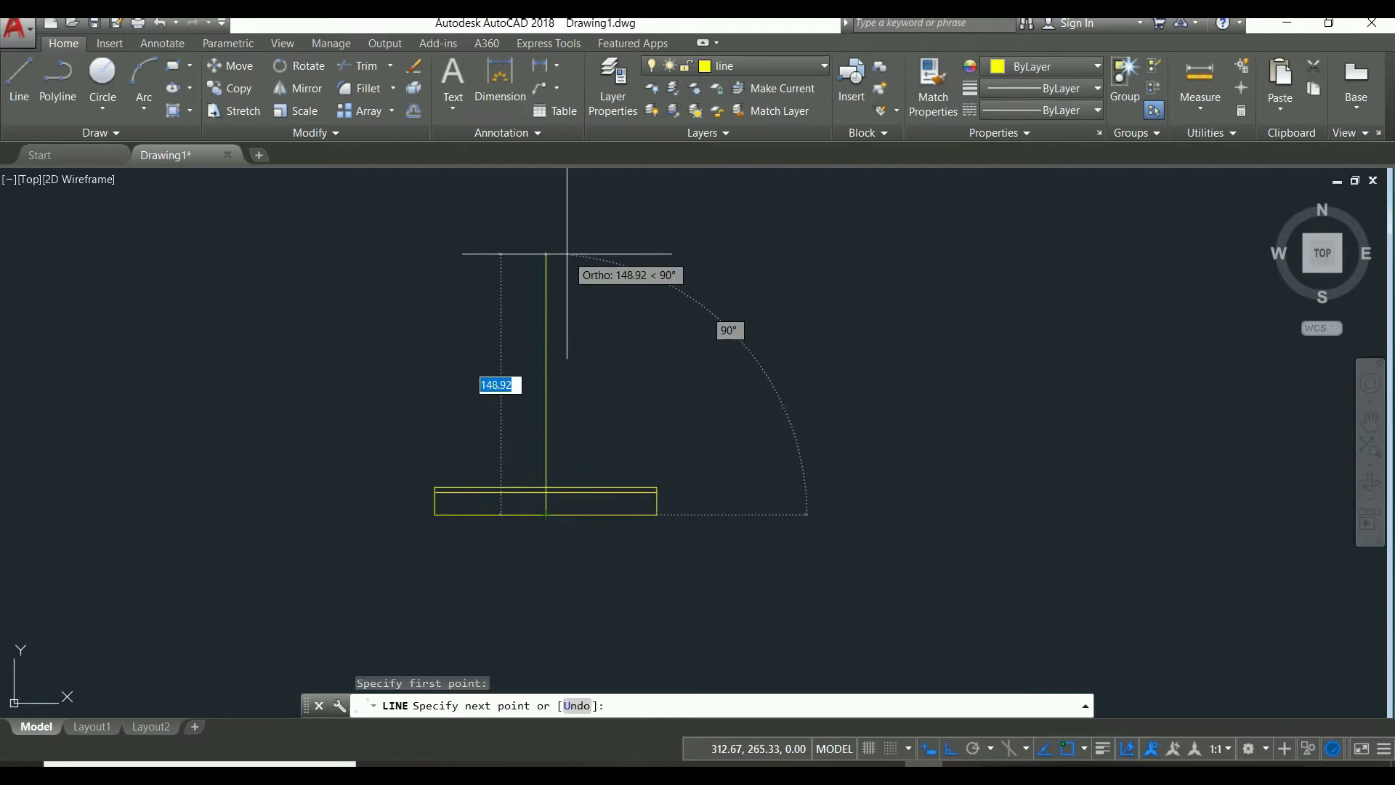
type("102")
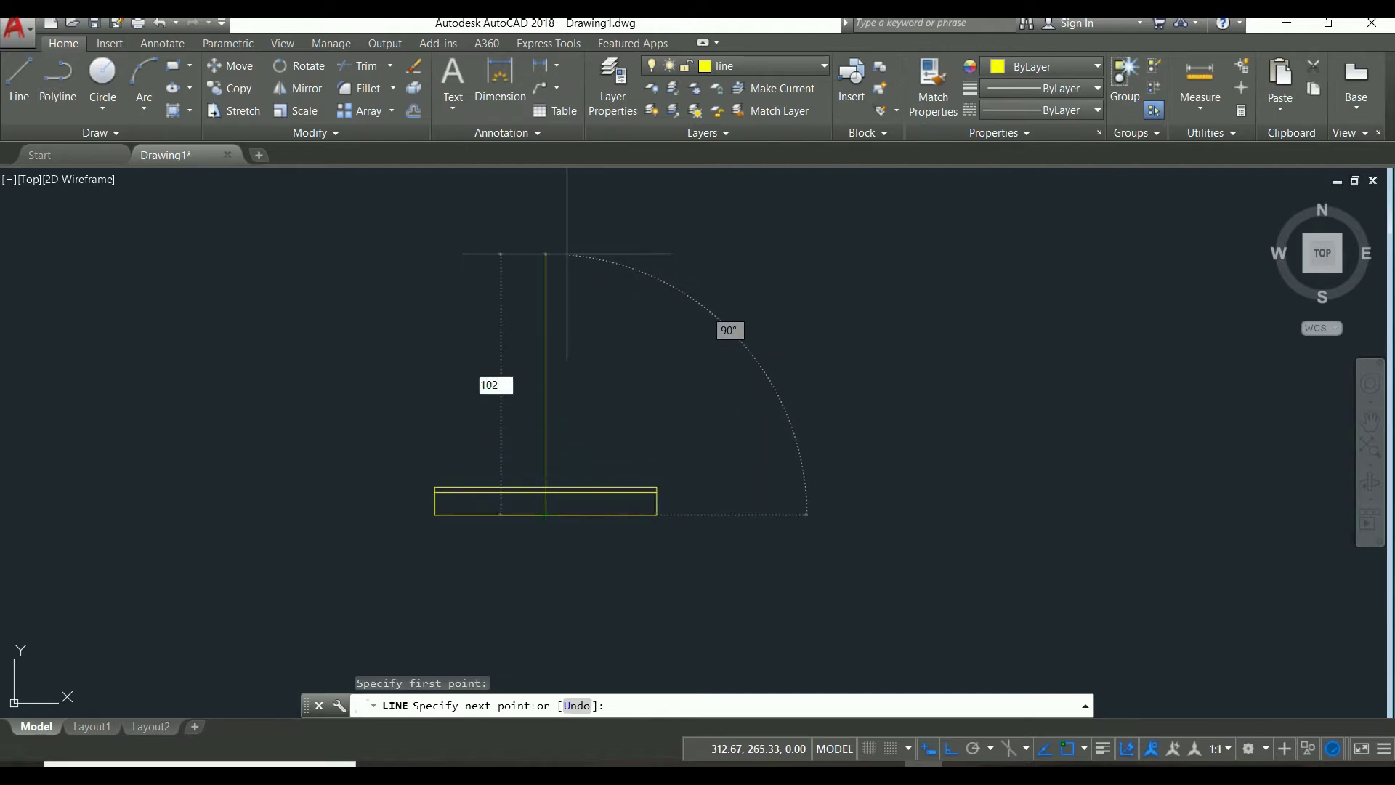
key("Return")
key("Escape")
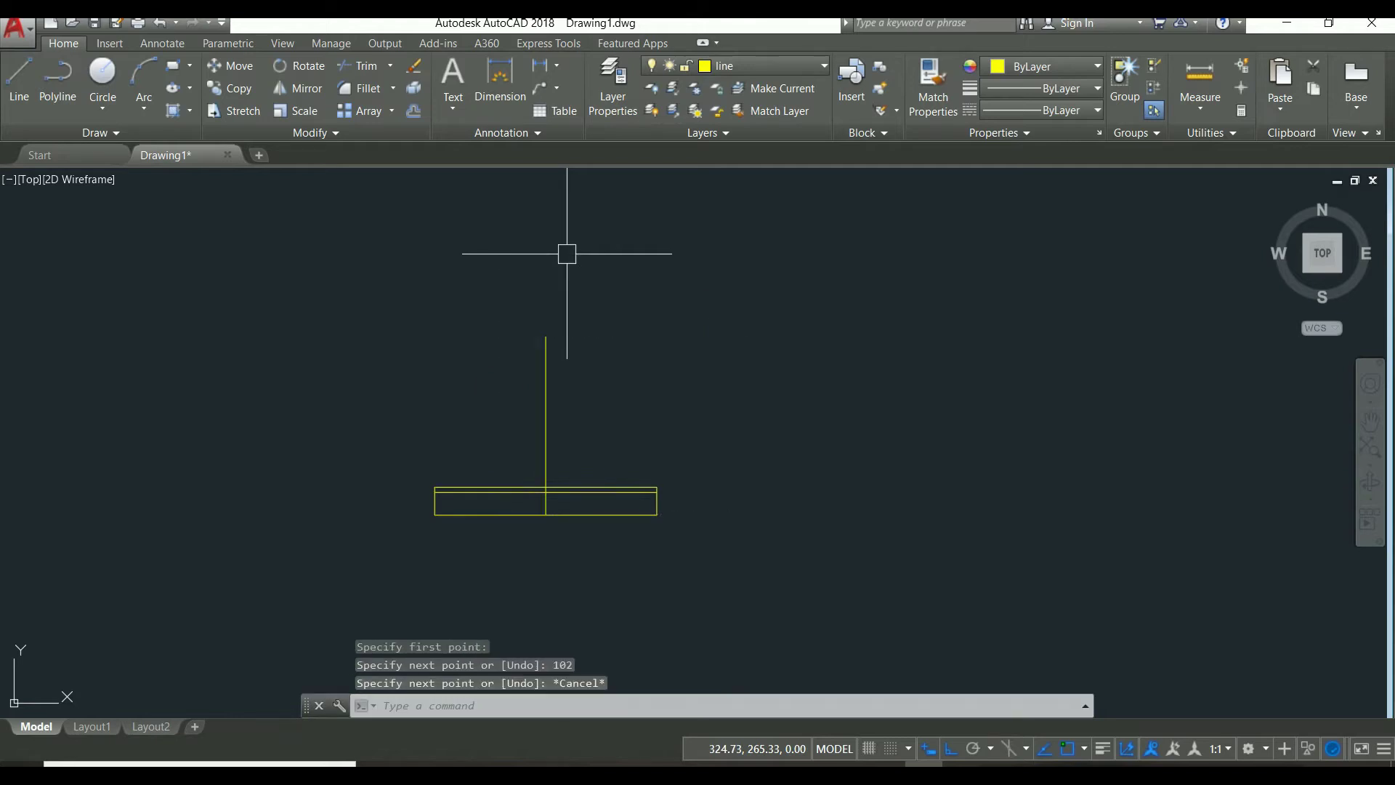
left_click(818, 72)
left_click(773, 131)
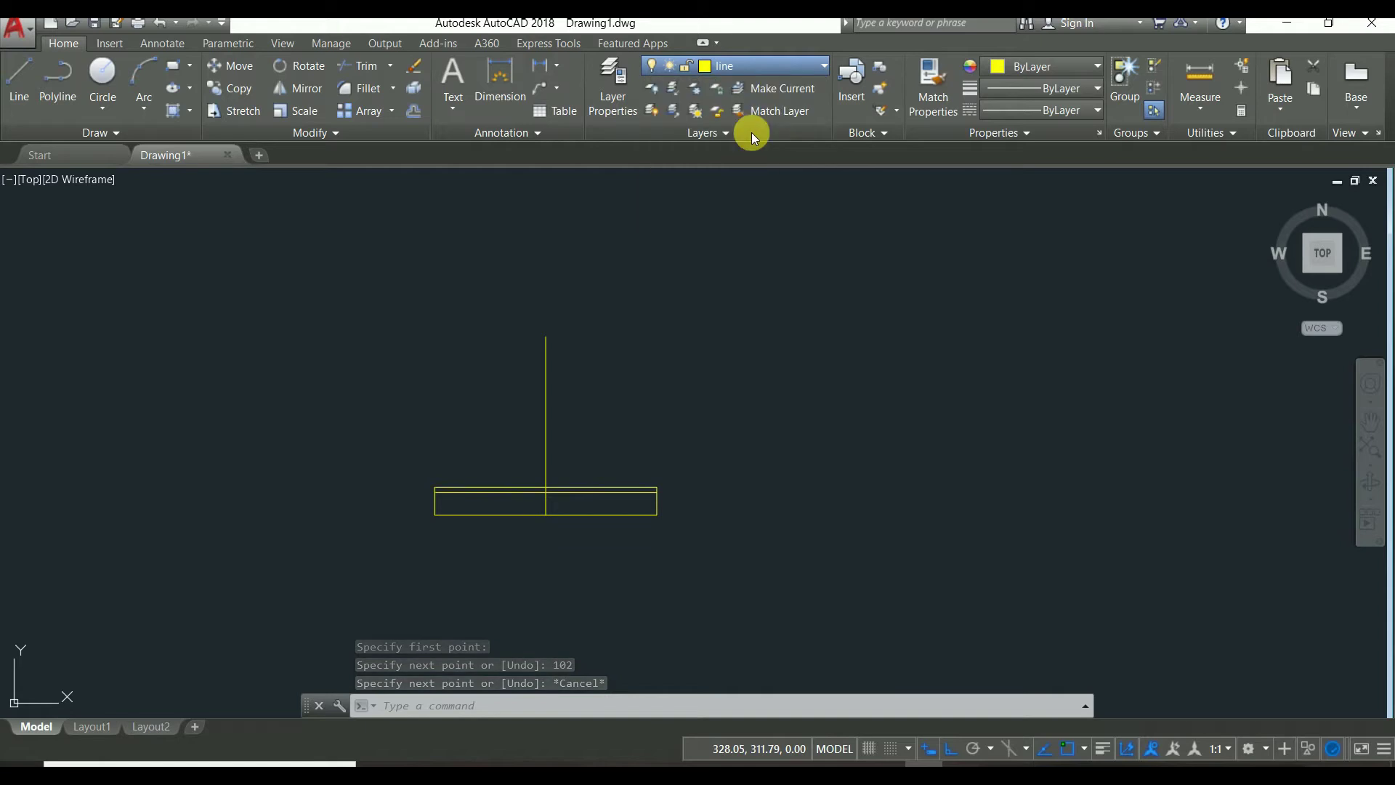
Draw a radius 38 circle centred on the stem line.
left_click(102, 106)
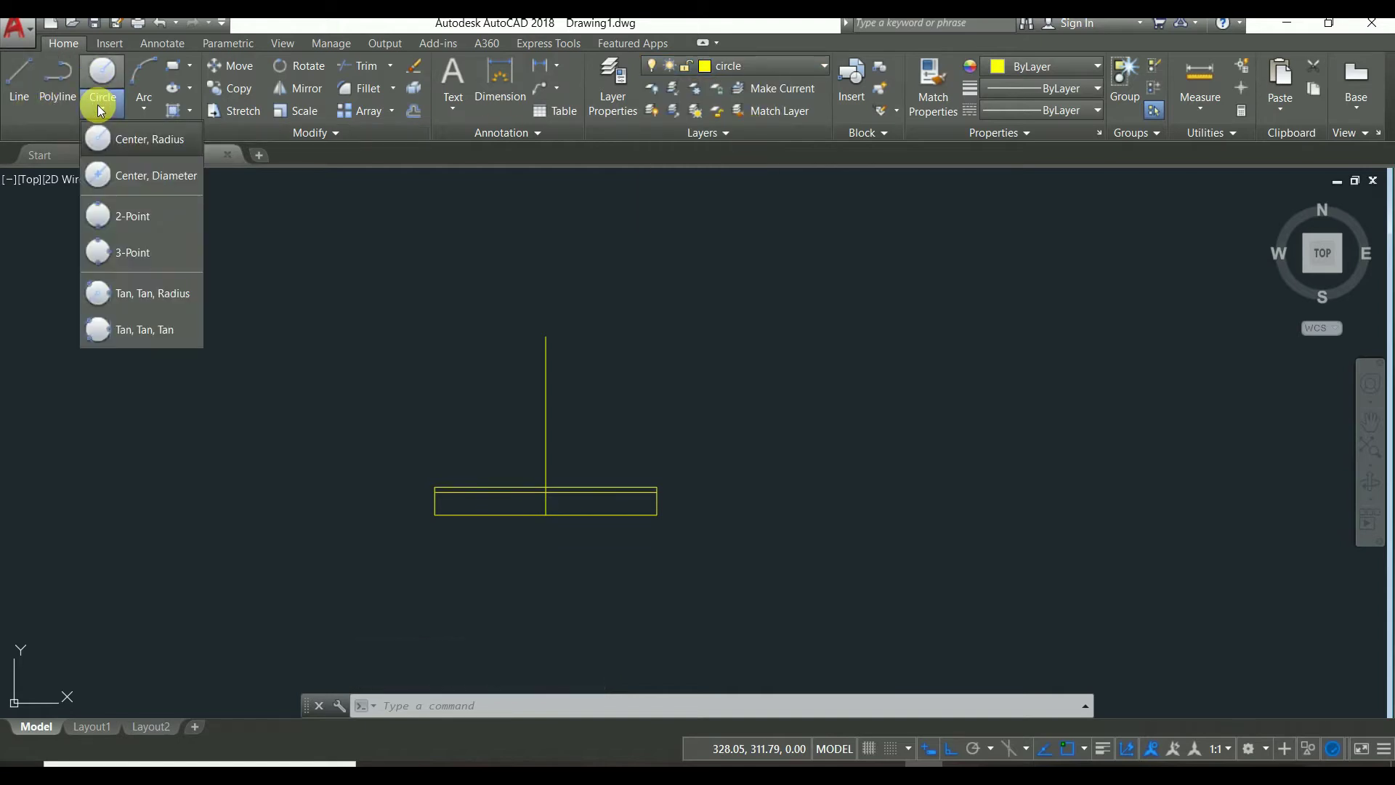
left_click(116, 138)
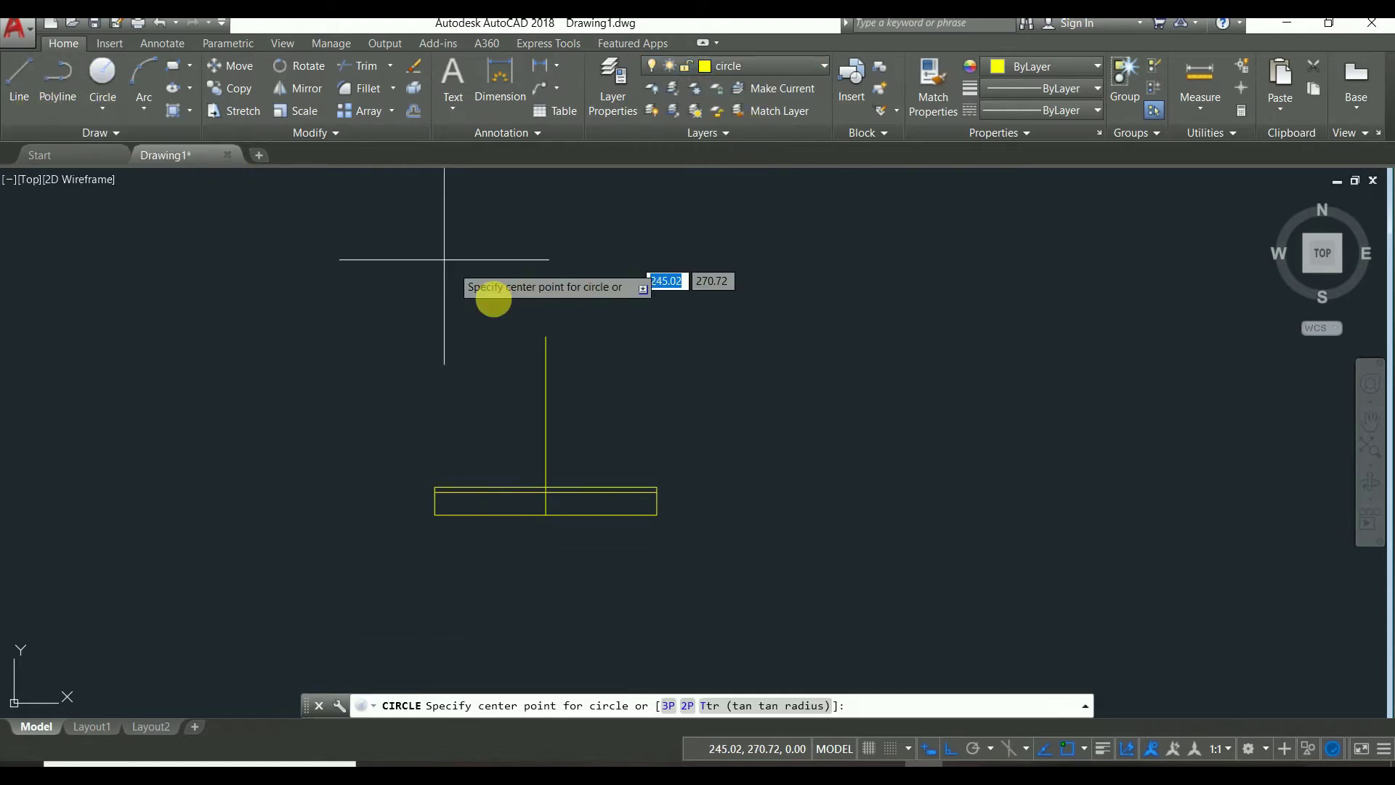
left_click(545, 335)
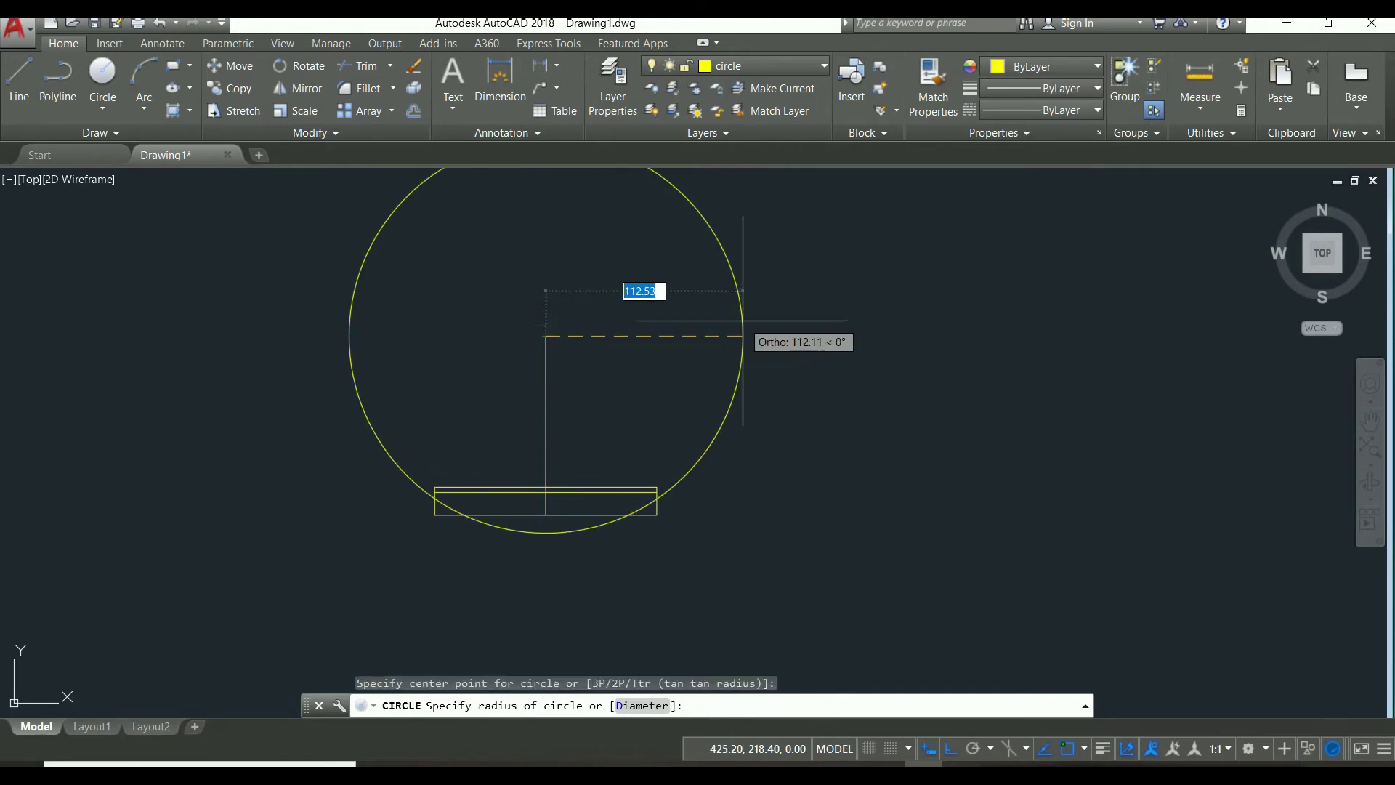
type("38")
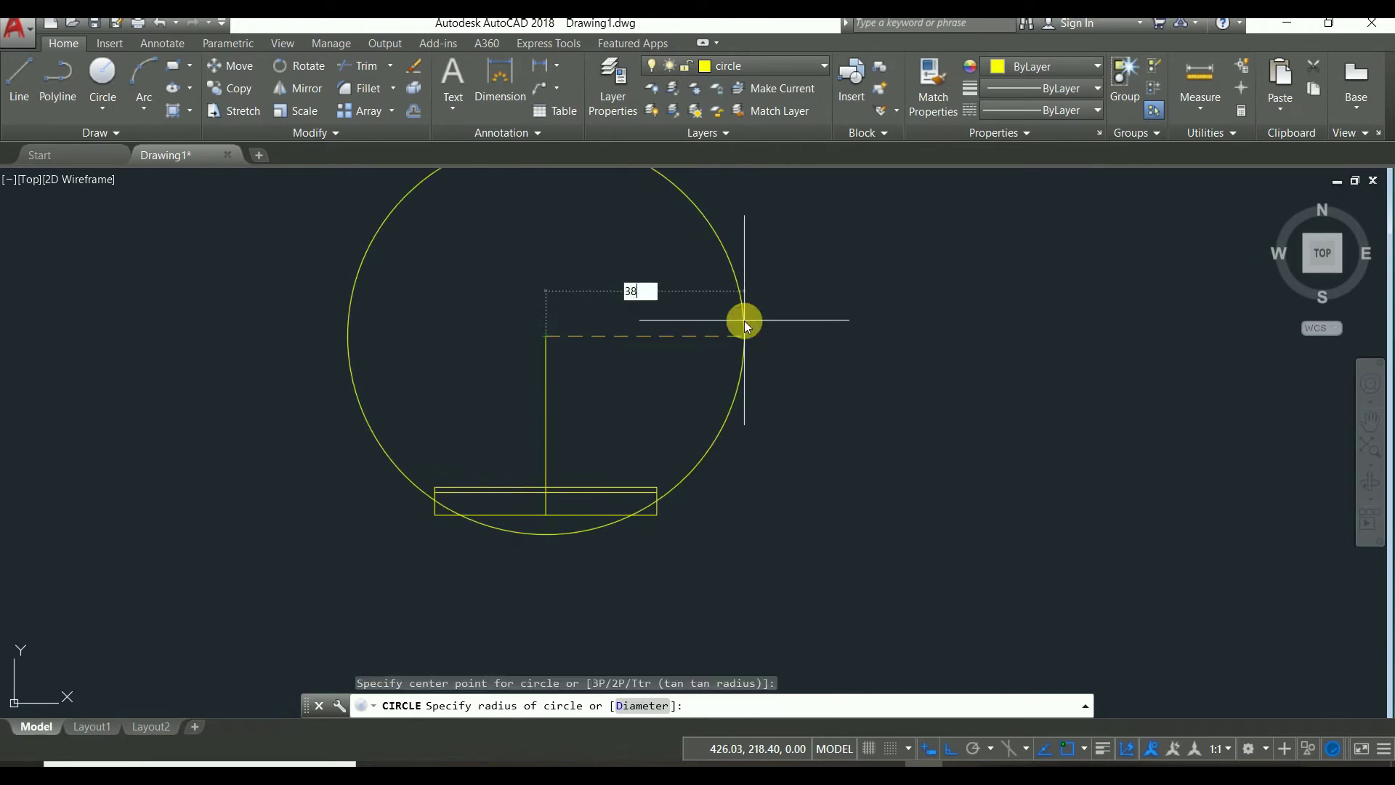
key("Return")
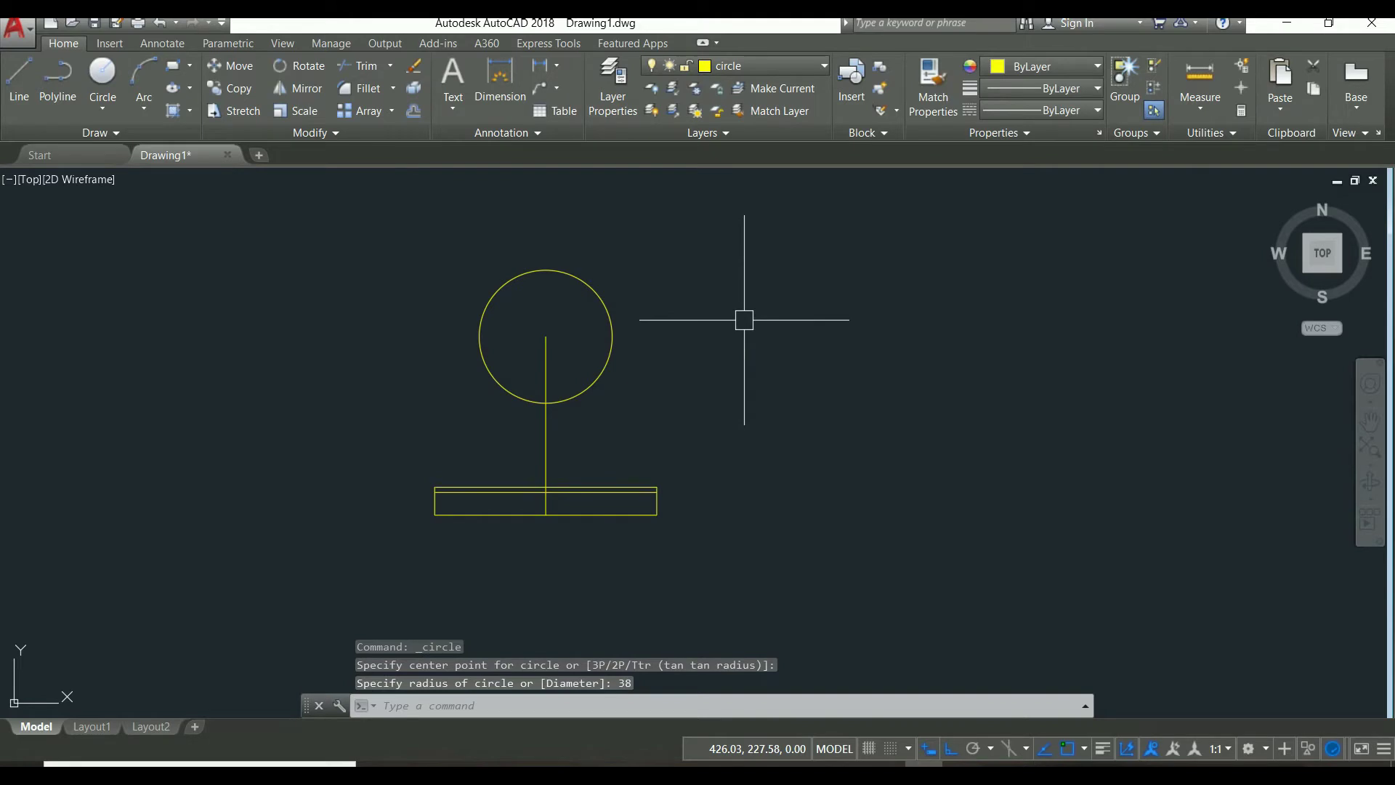
Add a concentric radius 25 circle at the same centre.
key("Return")
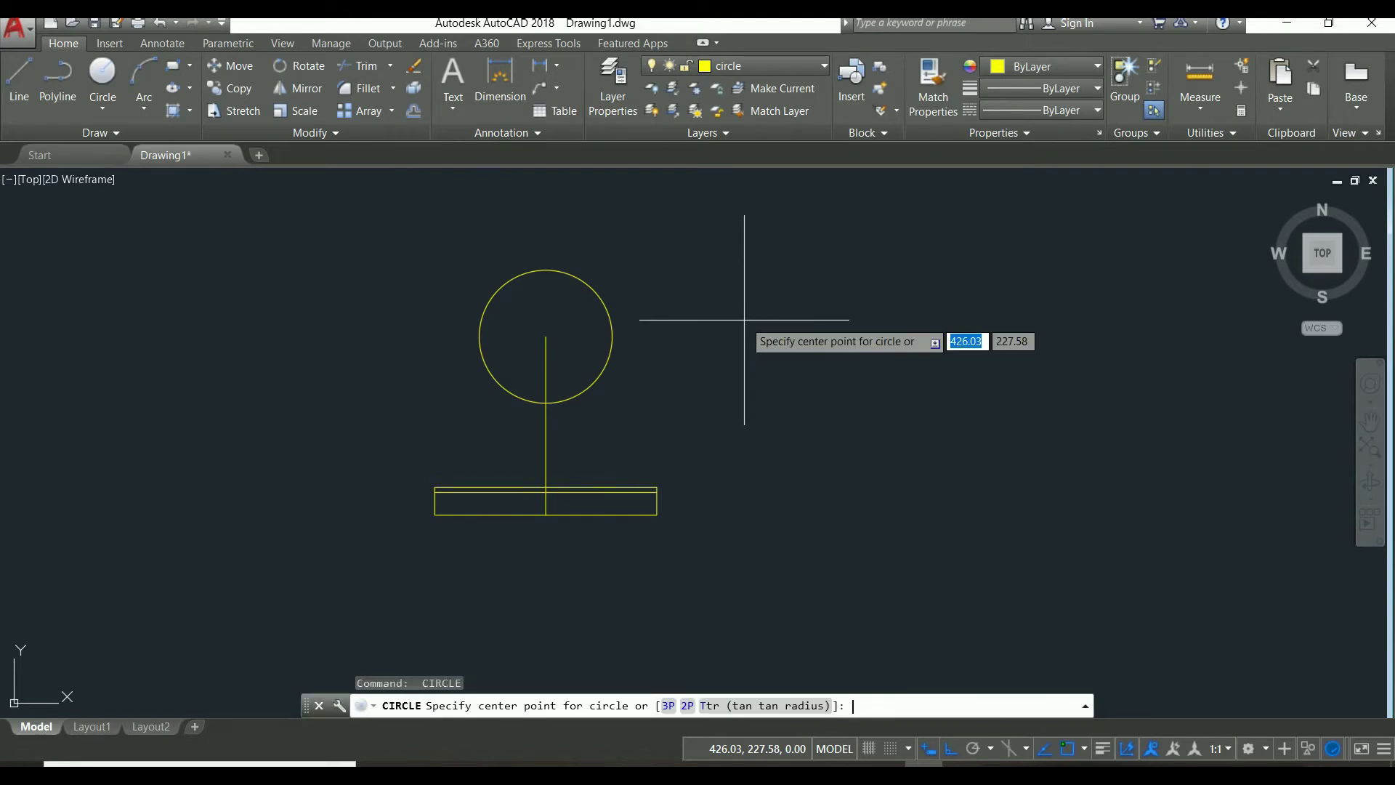
left_click(545, 335)
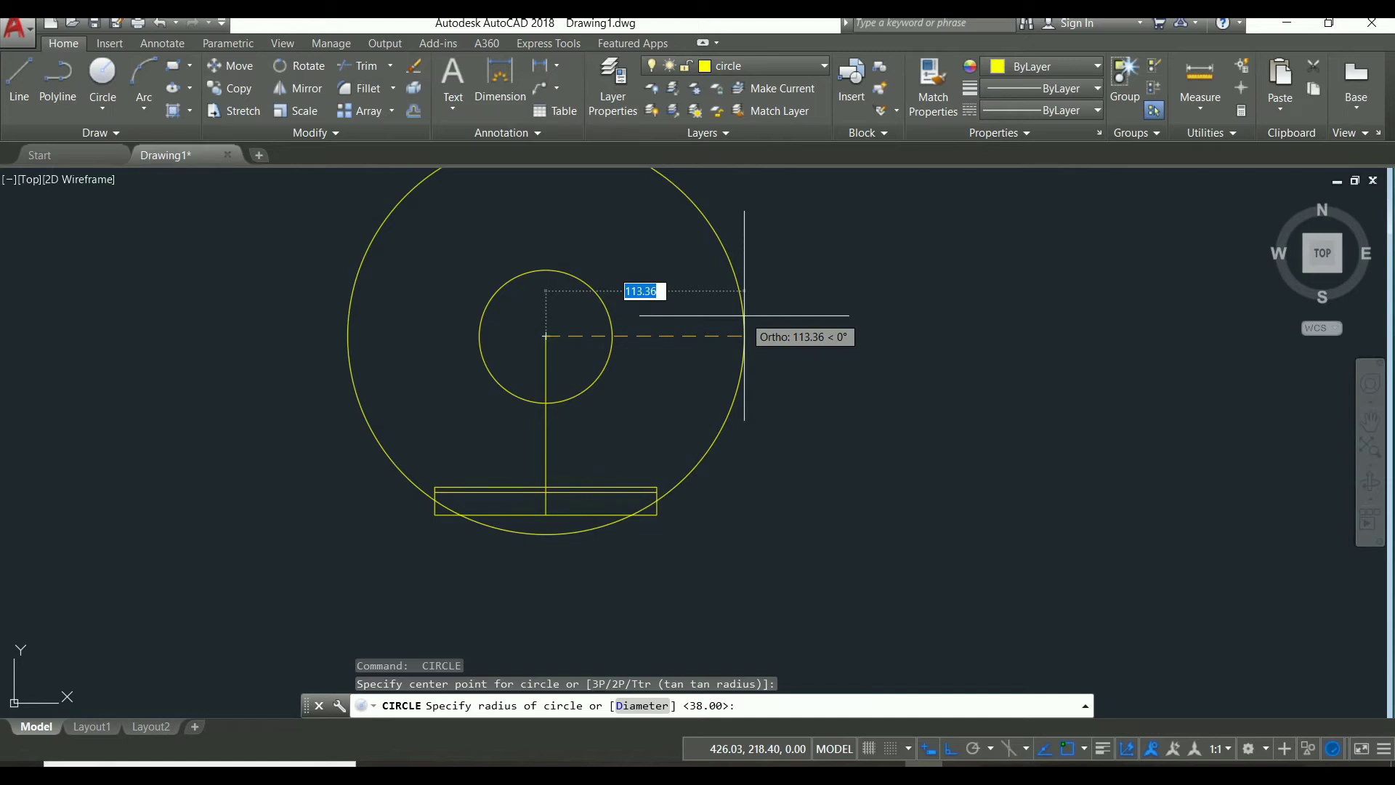
type("25")
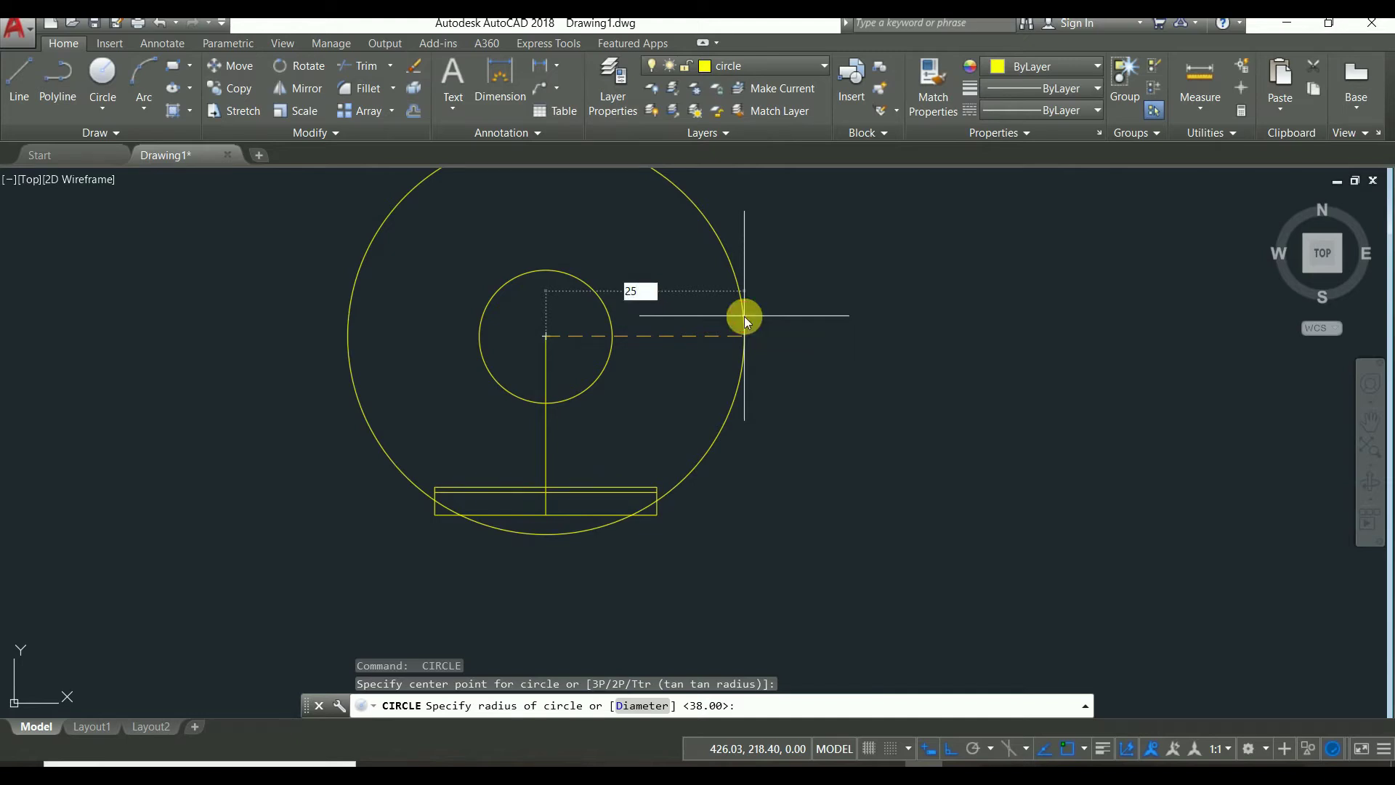
key("Return")
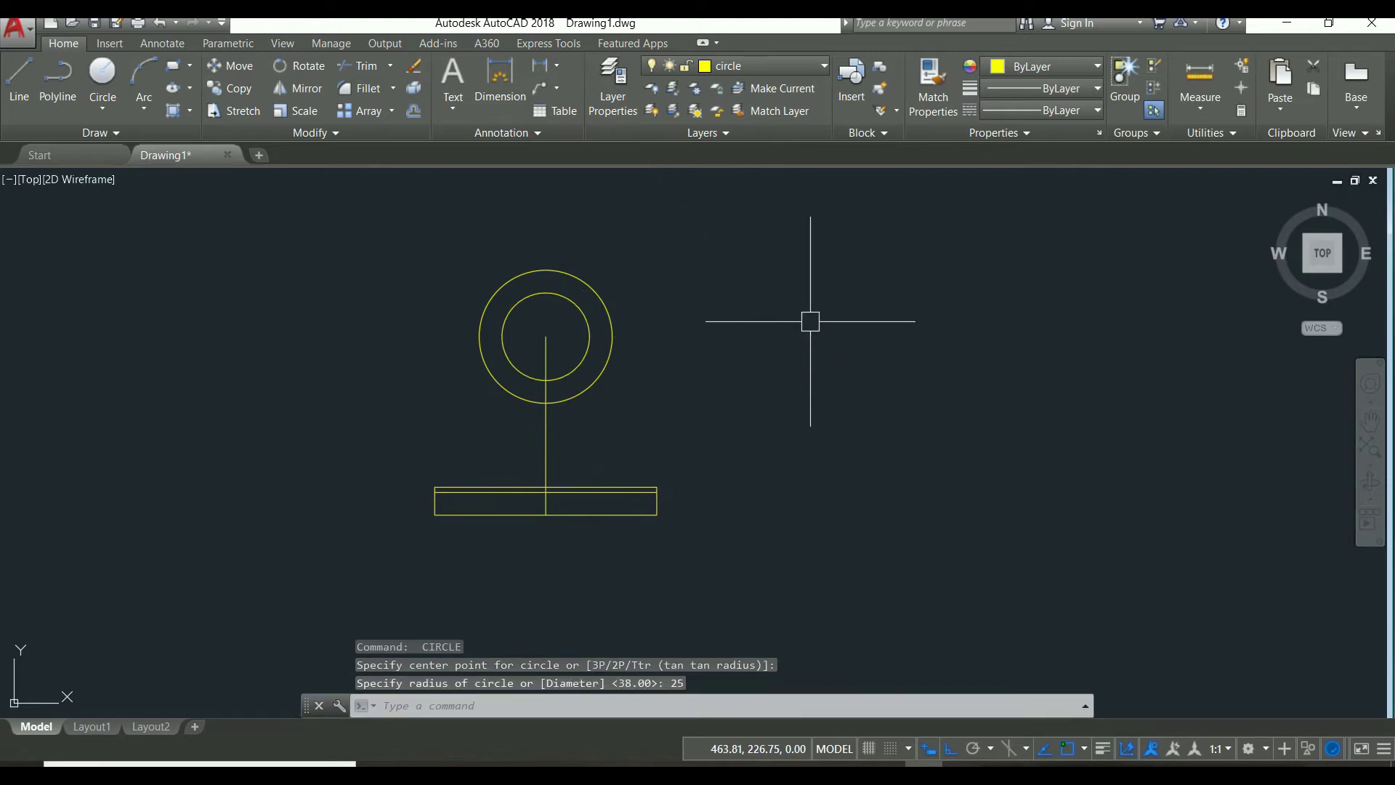
key("Escape")
key("Escape")
key("Escape")
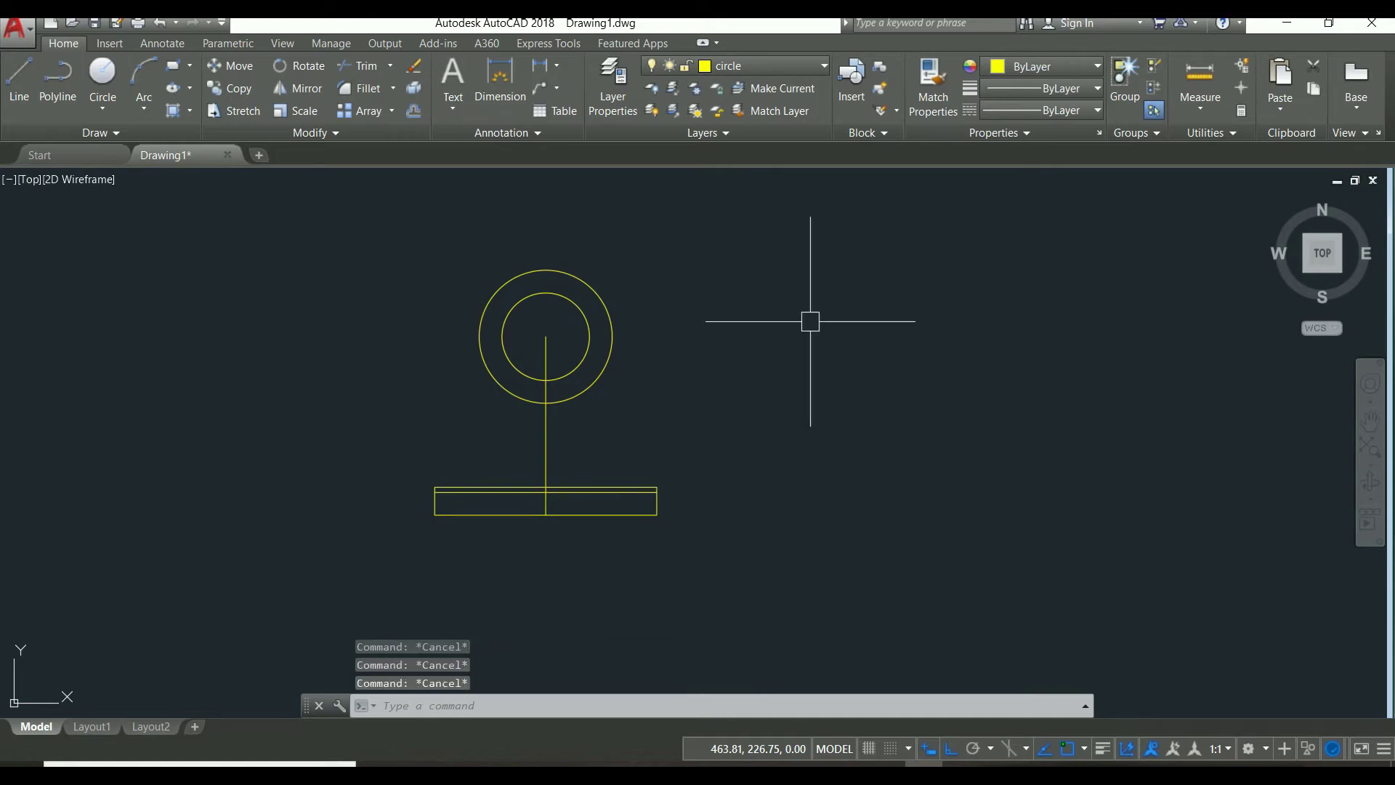
left_click(103, 108)
left_click(134, 293)
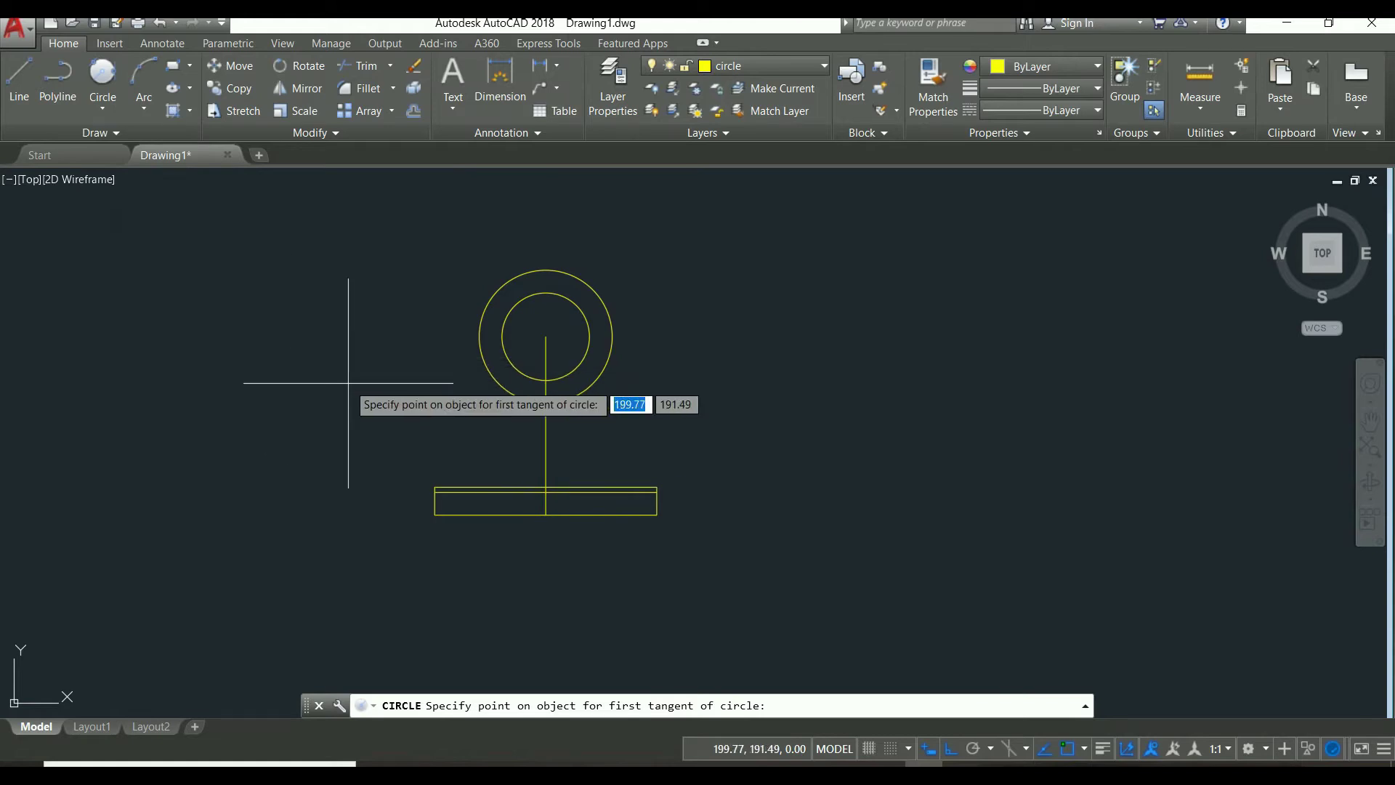
Draw a radius 32 circle tangent to the large circle and the base plate's top edge.
left_click(479, 385)
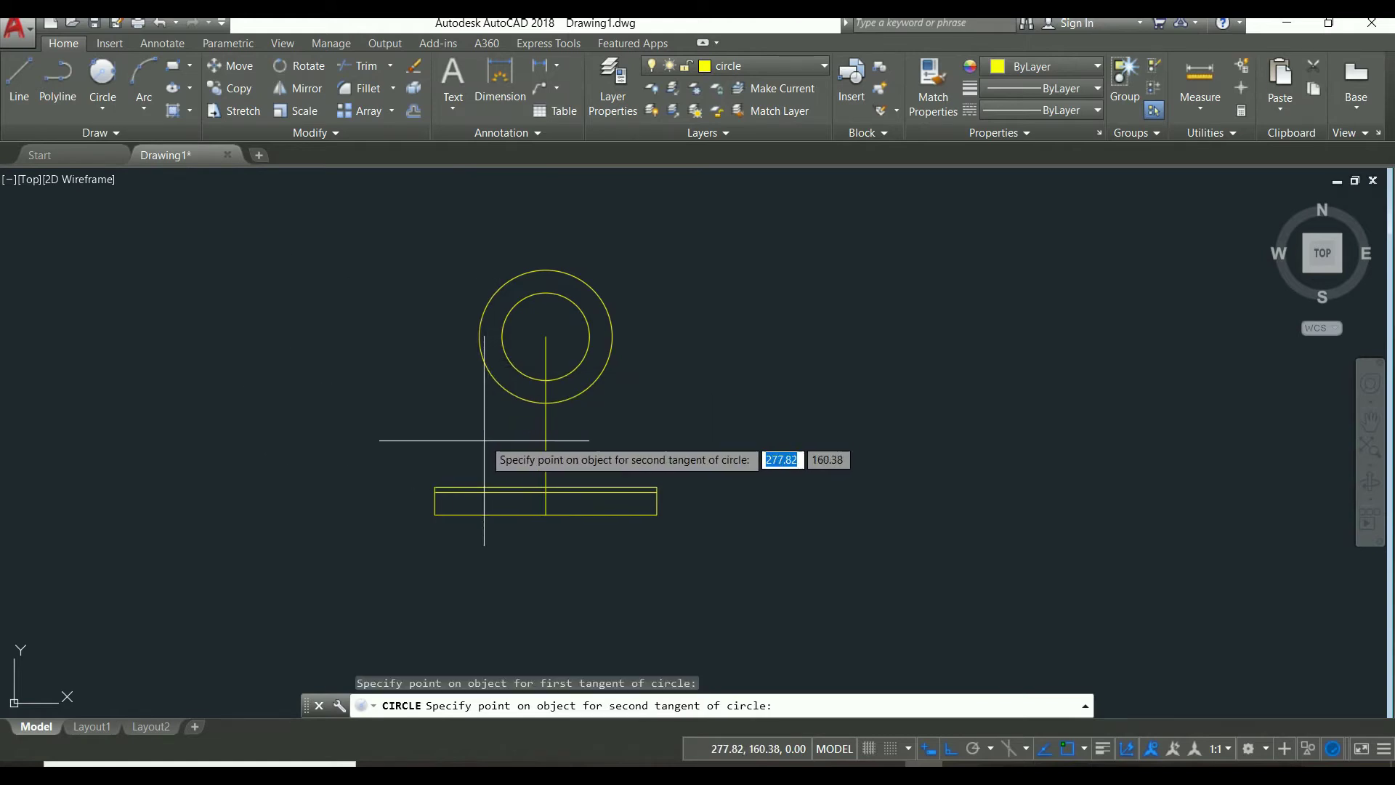
left_click(482, 487)
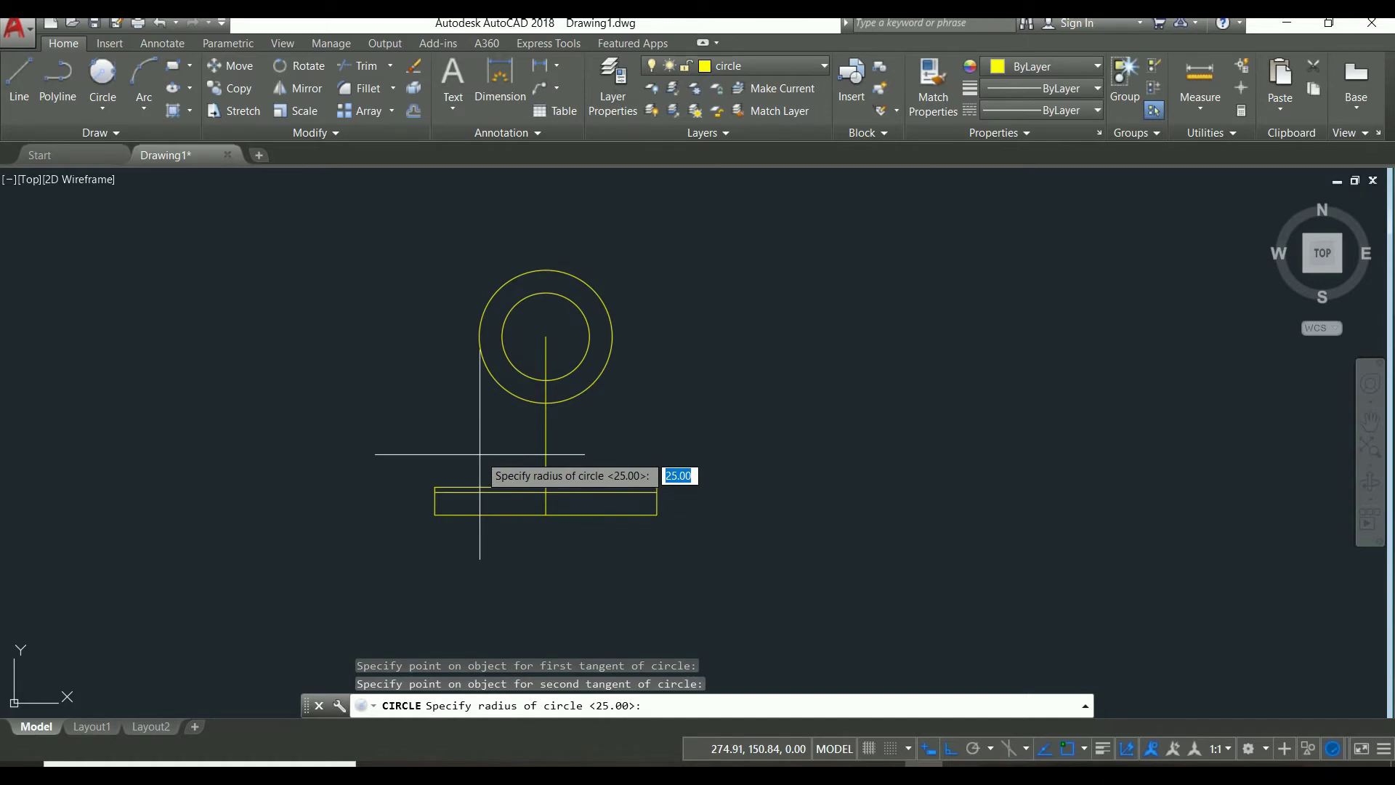
type("32")
key("Return")
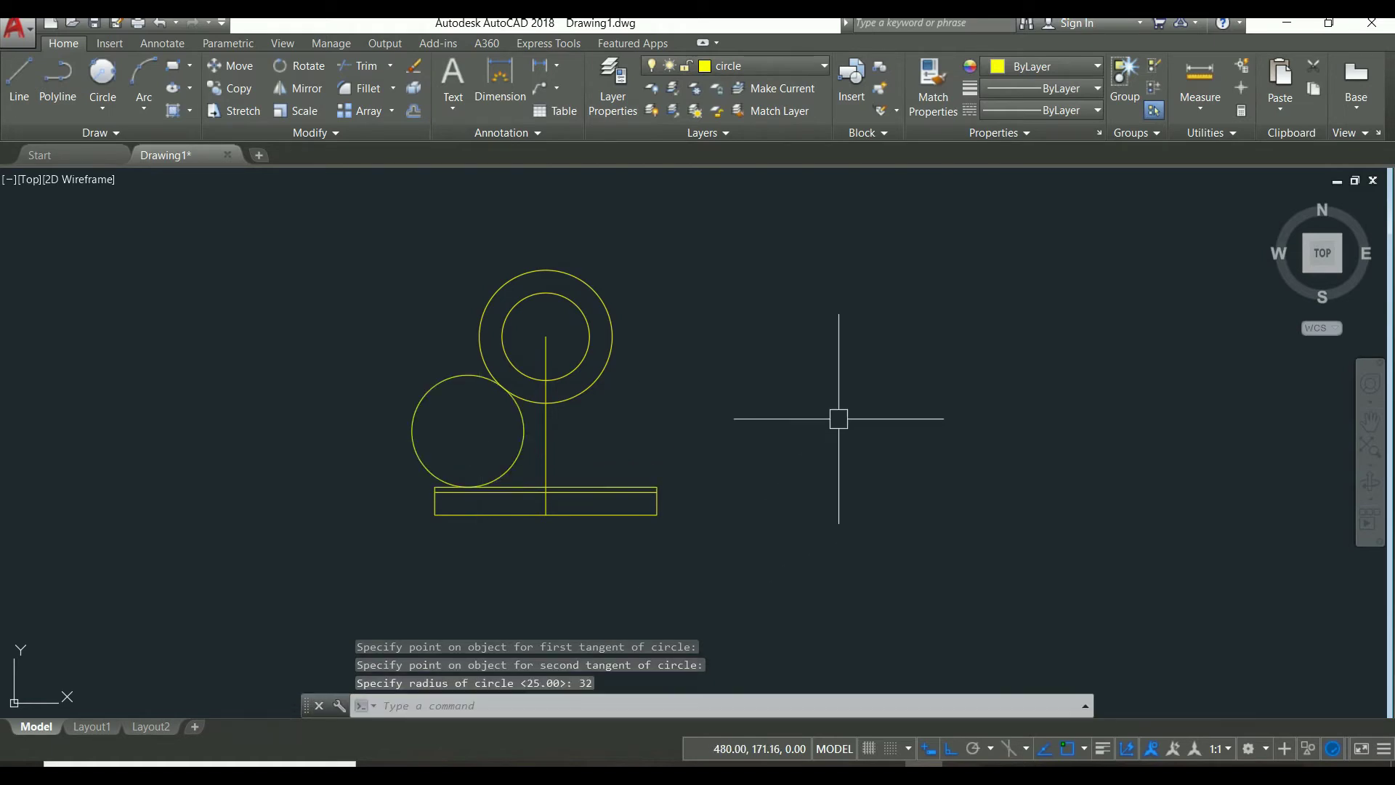
key("Escape")
key("Escape")
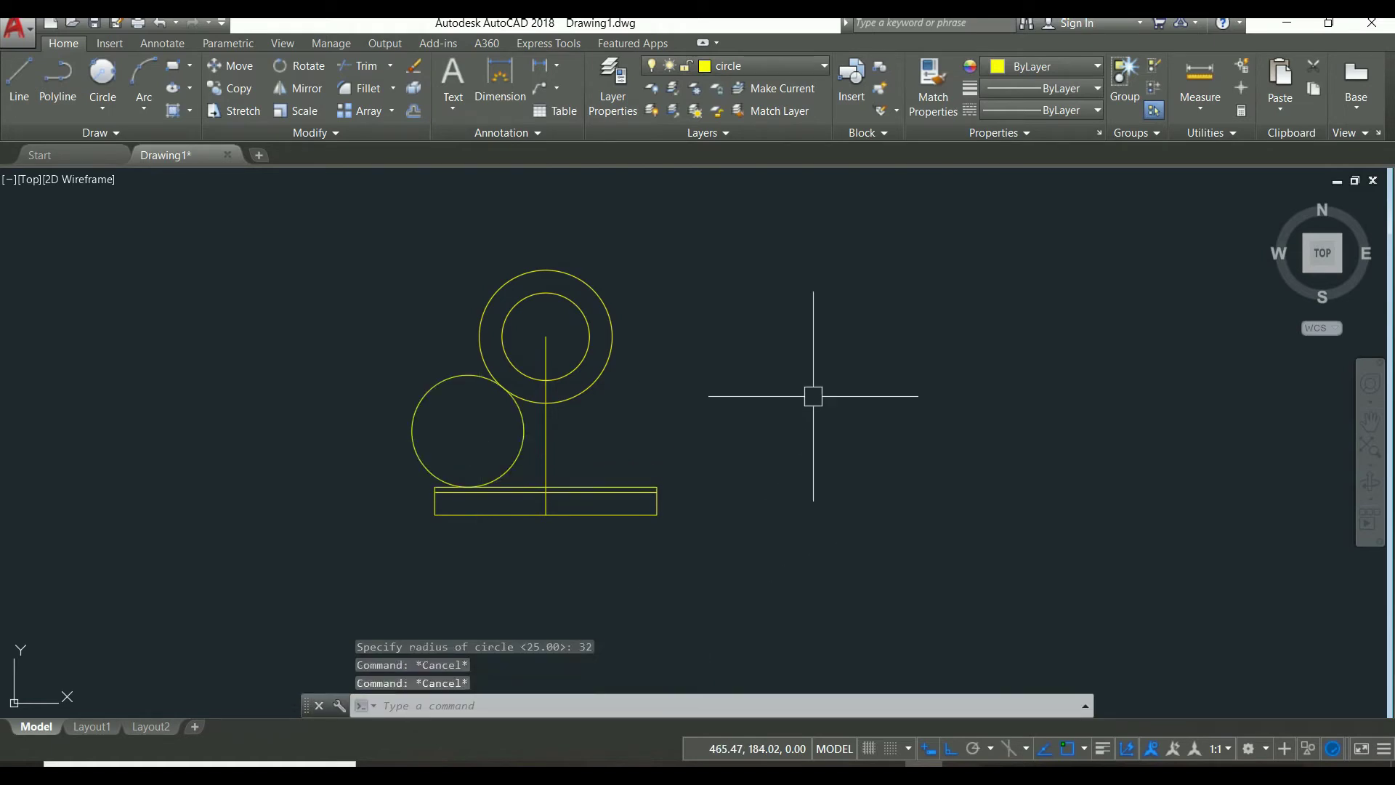
Mirror the left radius 32 circle about the vertical stem line, keeping the original.
type("MIi")
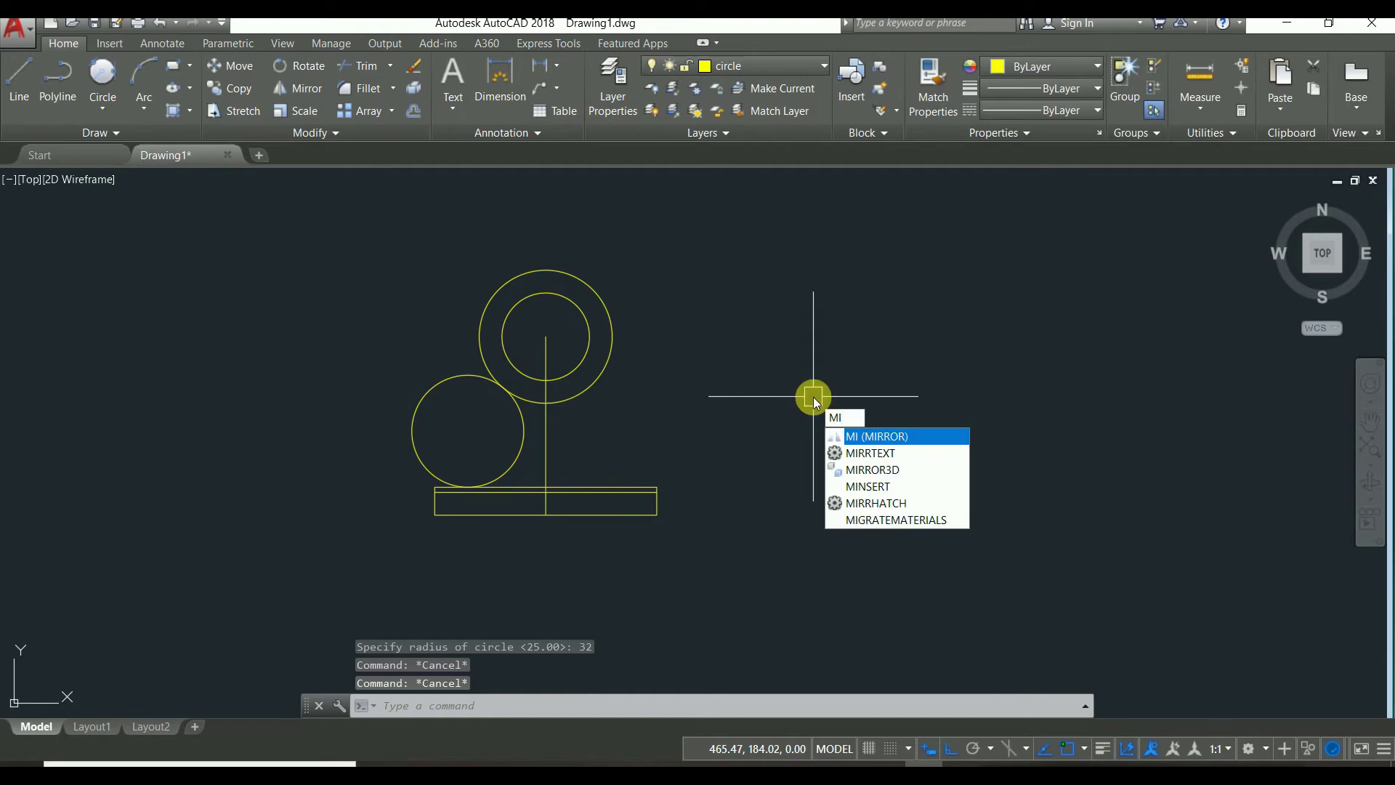
key("Return")
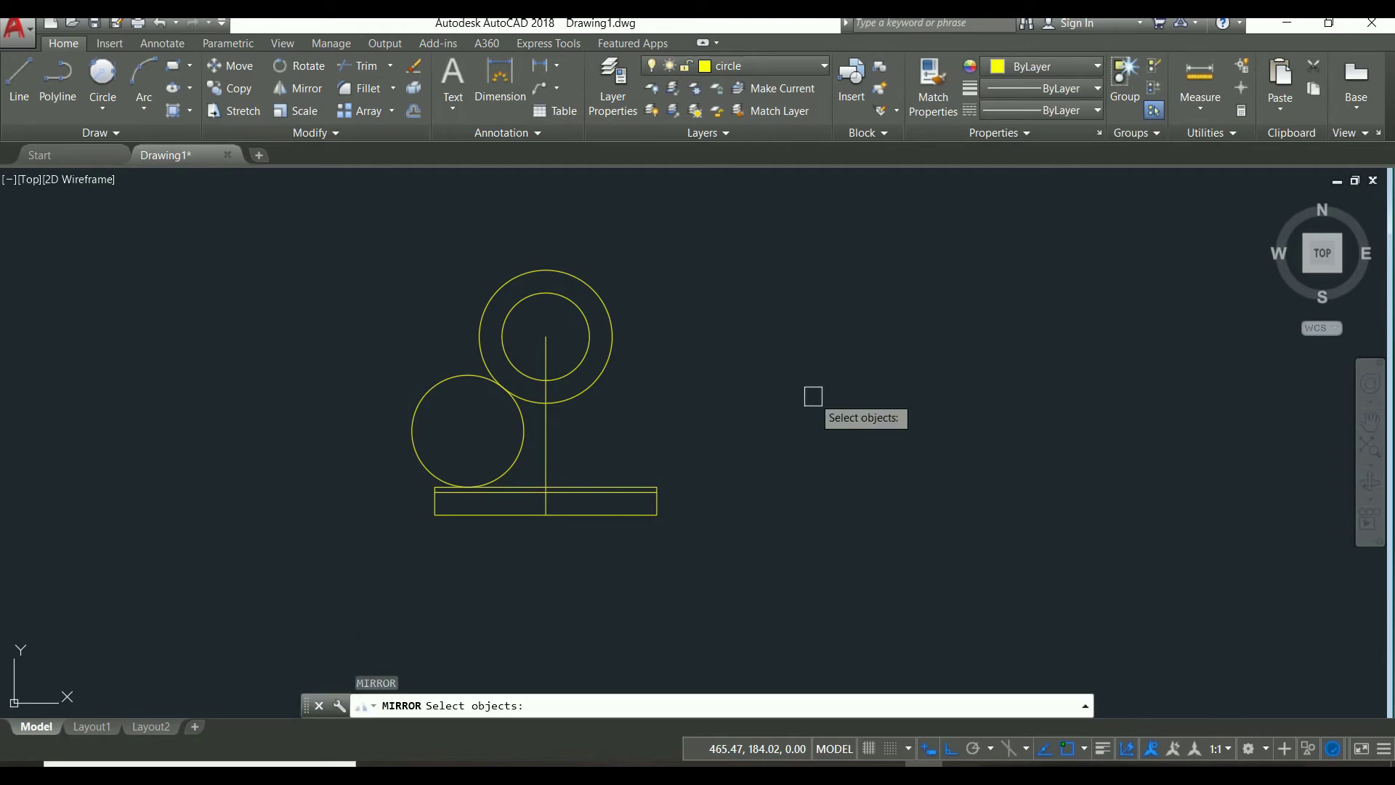
left_click(519, 443)
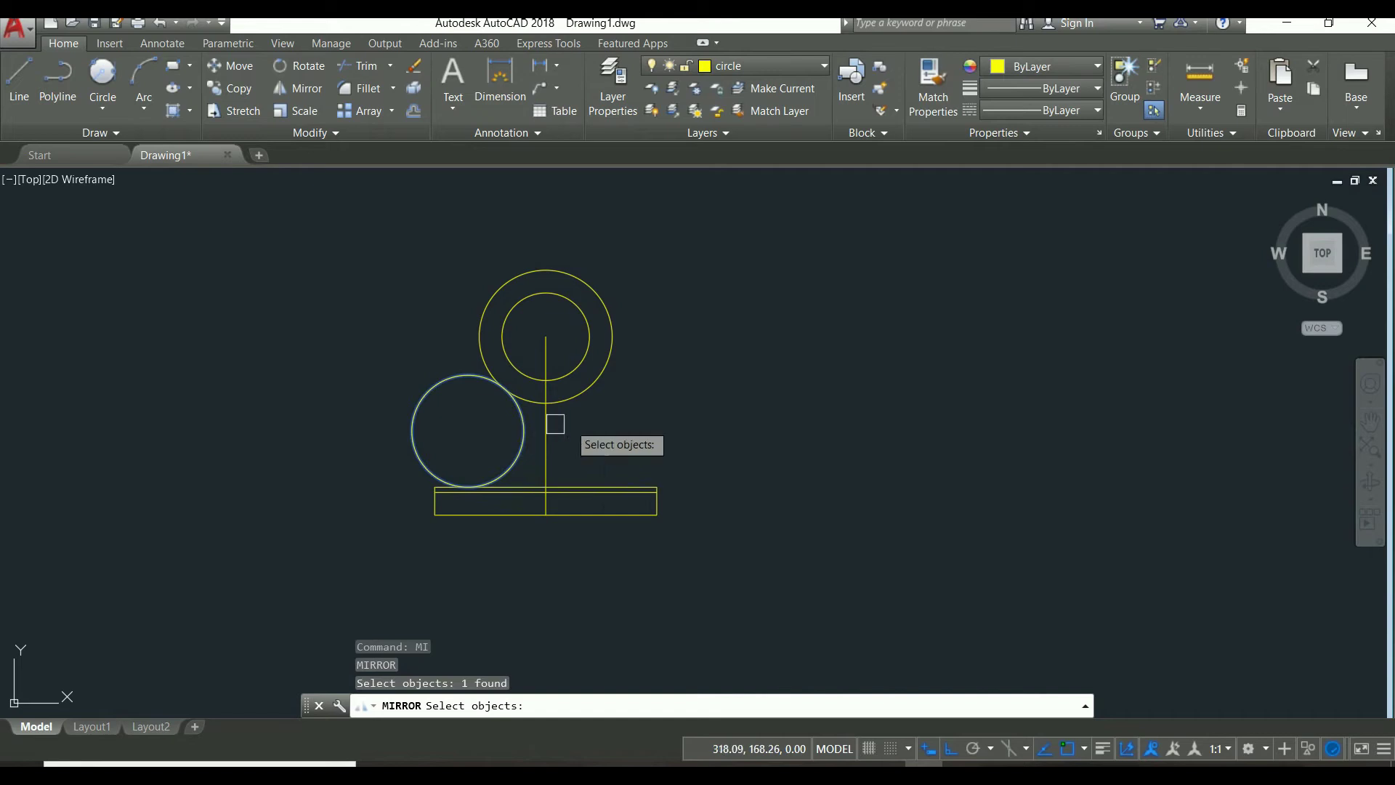
key("Return")
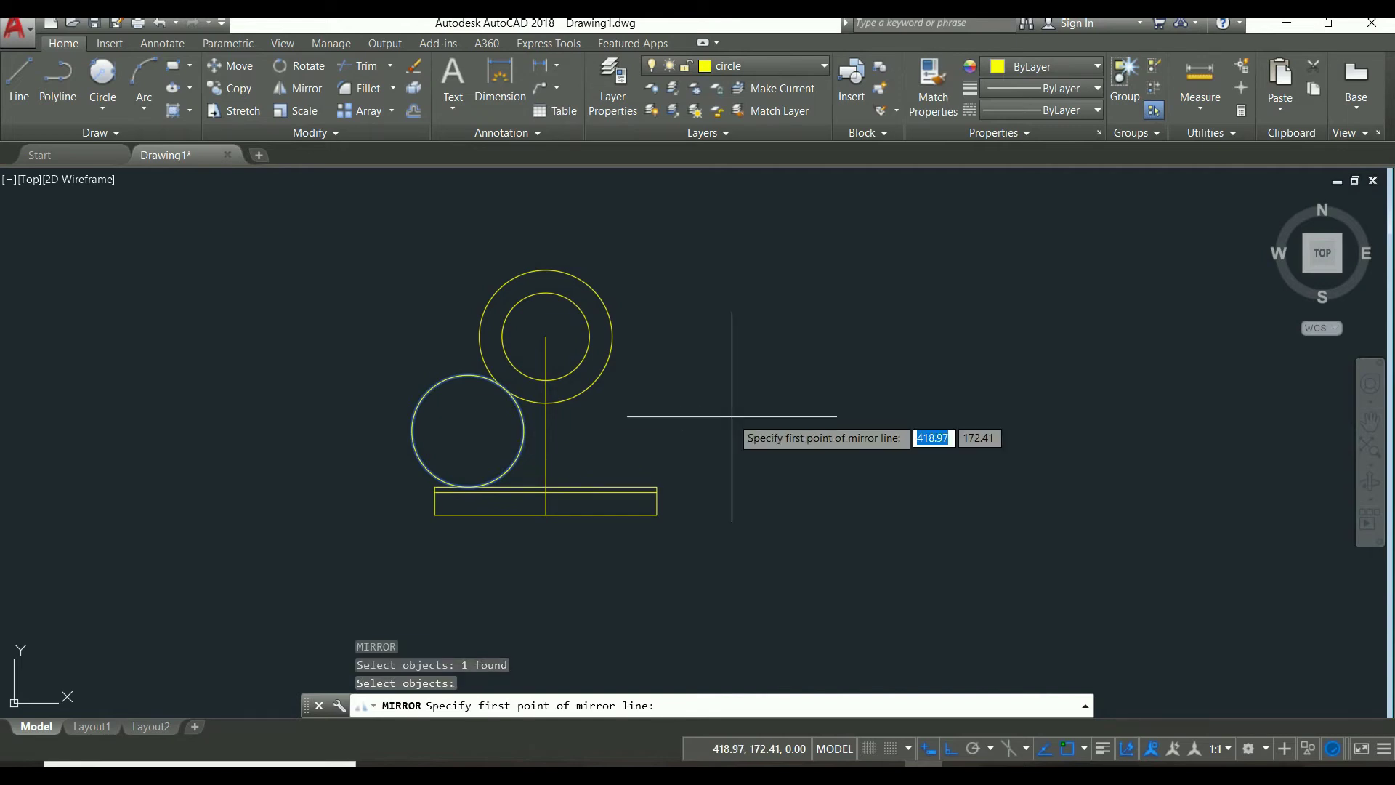
left_click(546, 515)
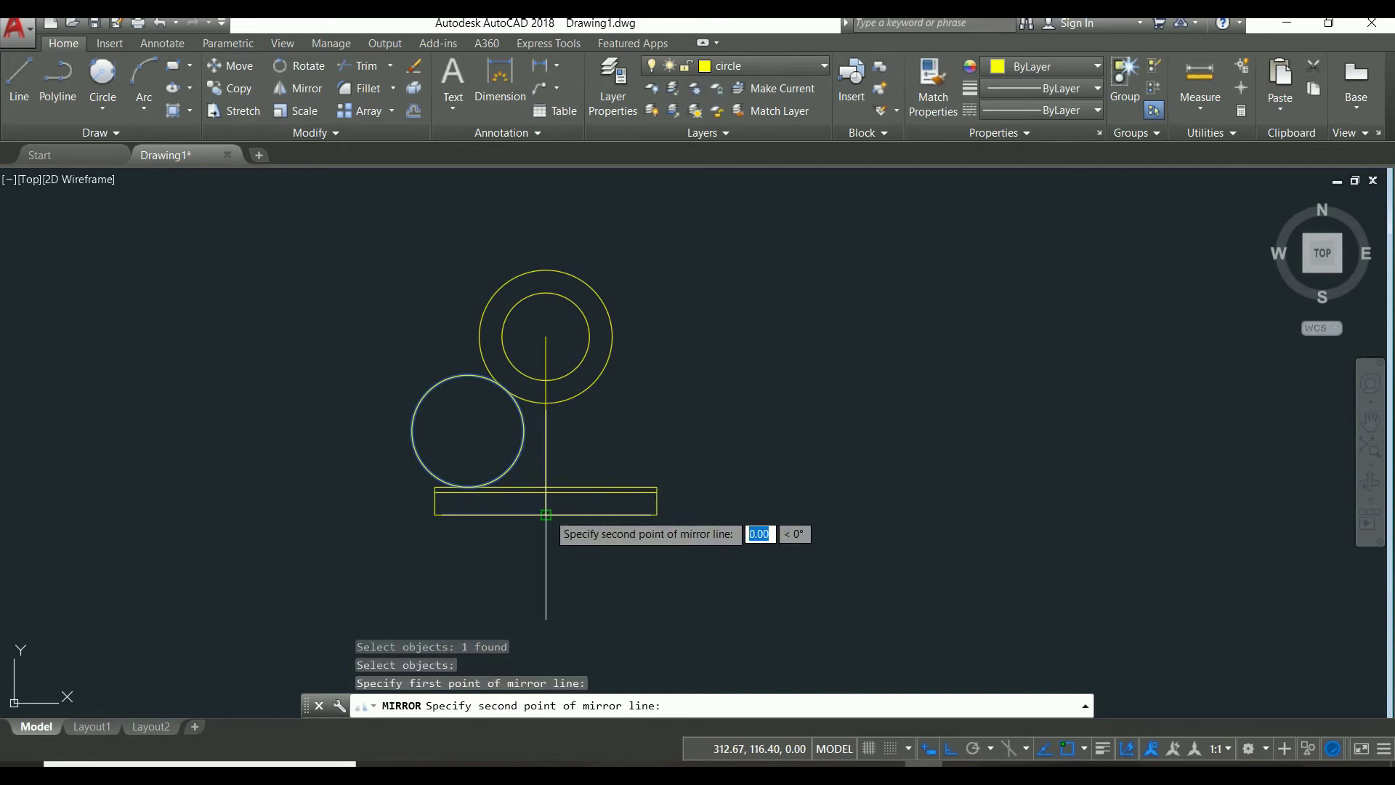
left_click(545, 441)
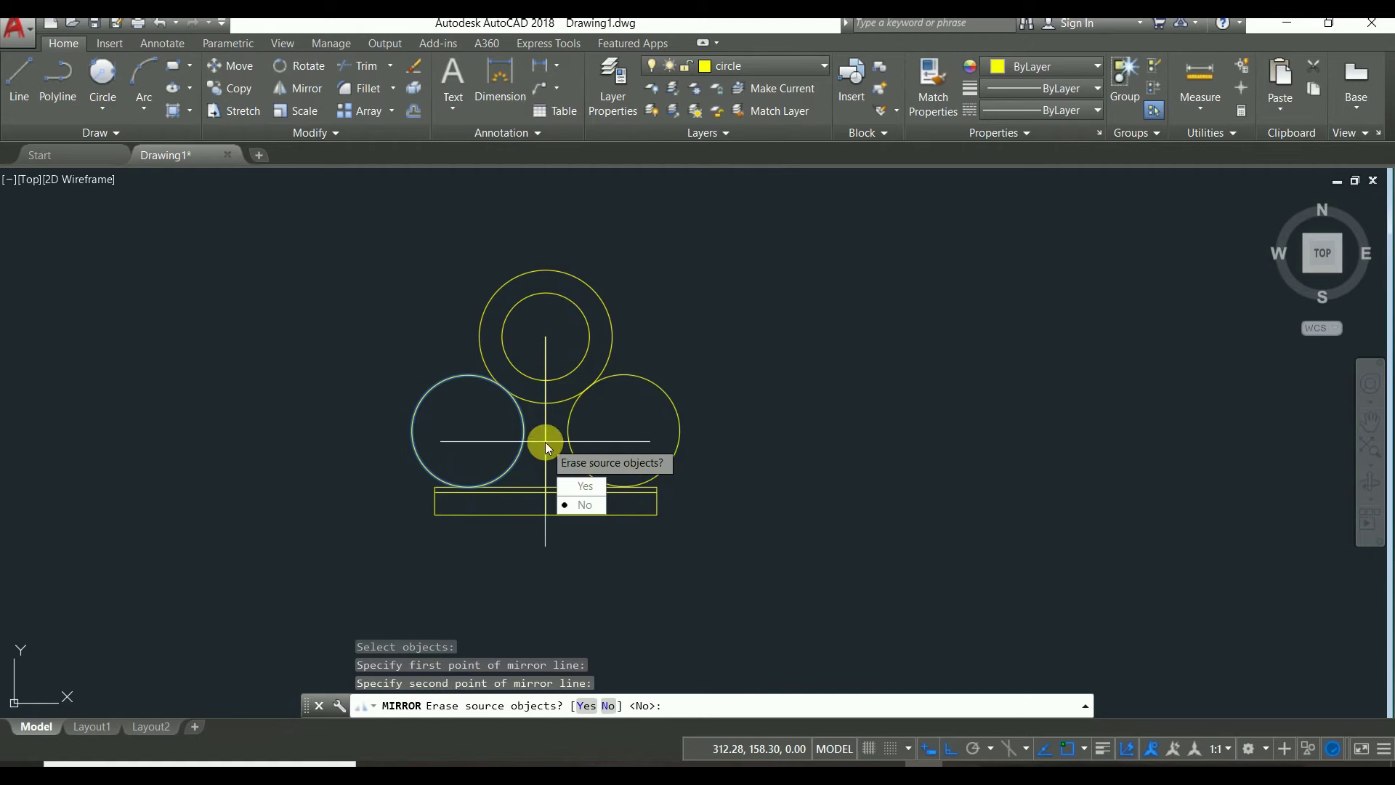
left_click(586, 507)
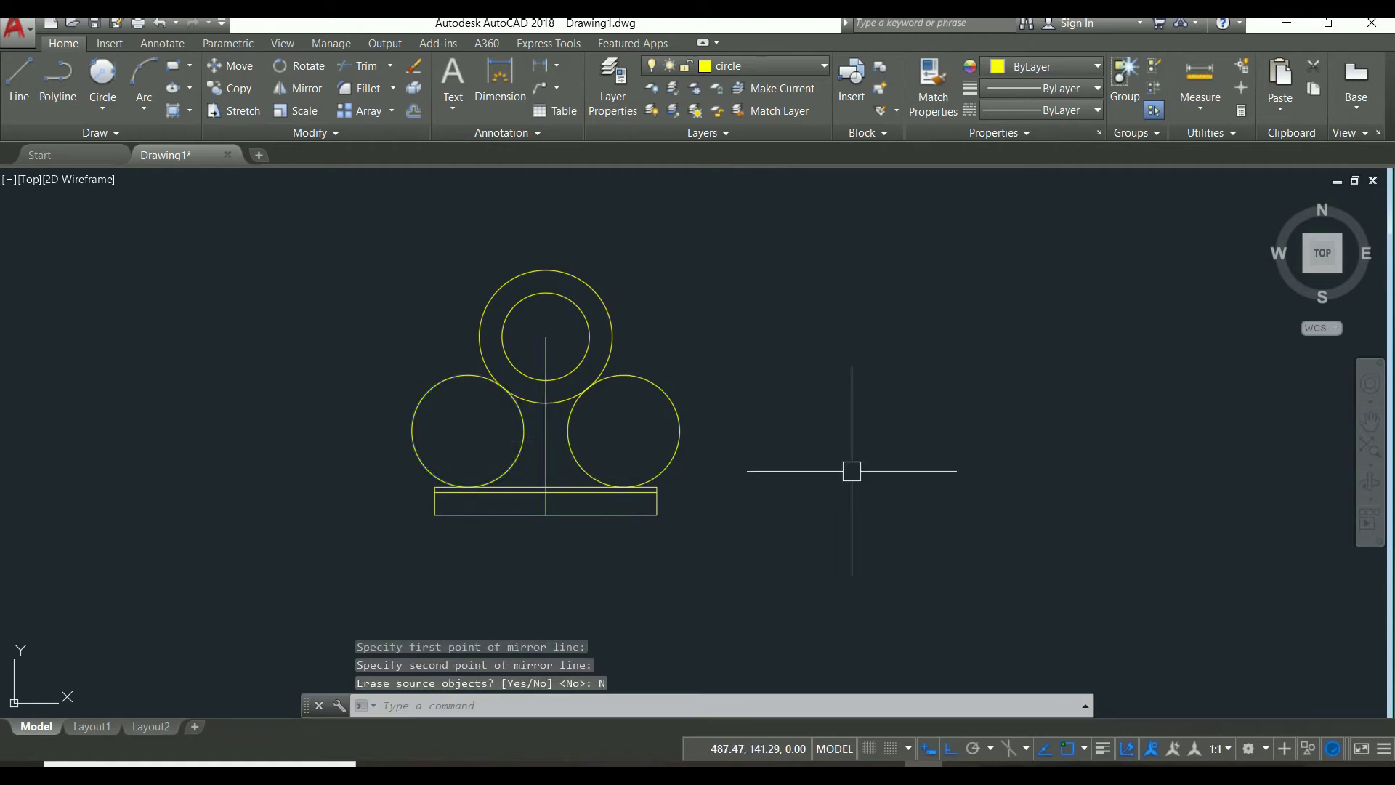
scroll(757, 446, "up", 2)
mouse_move(676, 321)
middle_mouse_down()
mouse_move(750, 455)
mouse_move(778, 387)
middle_mouse_up()
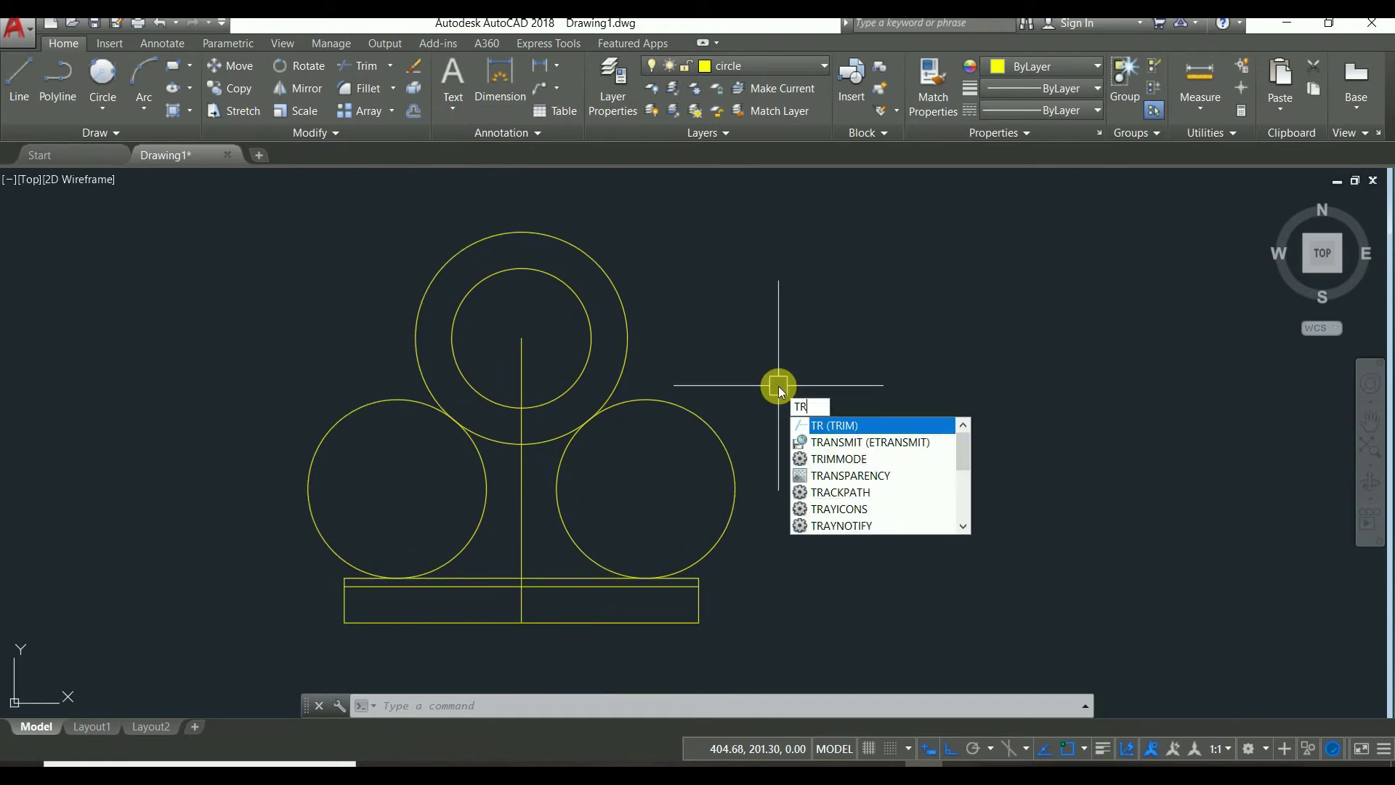
Trim the side circles' outer arcs, the big circle's lower arcs and the base top line between them.
key("Return")
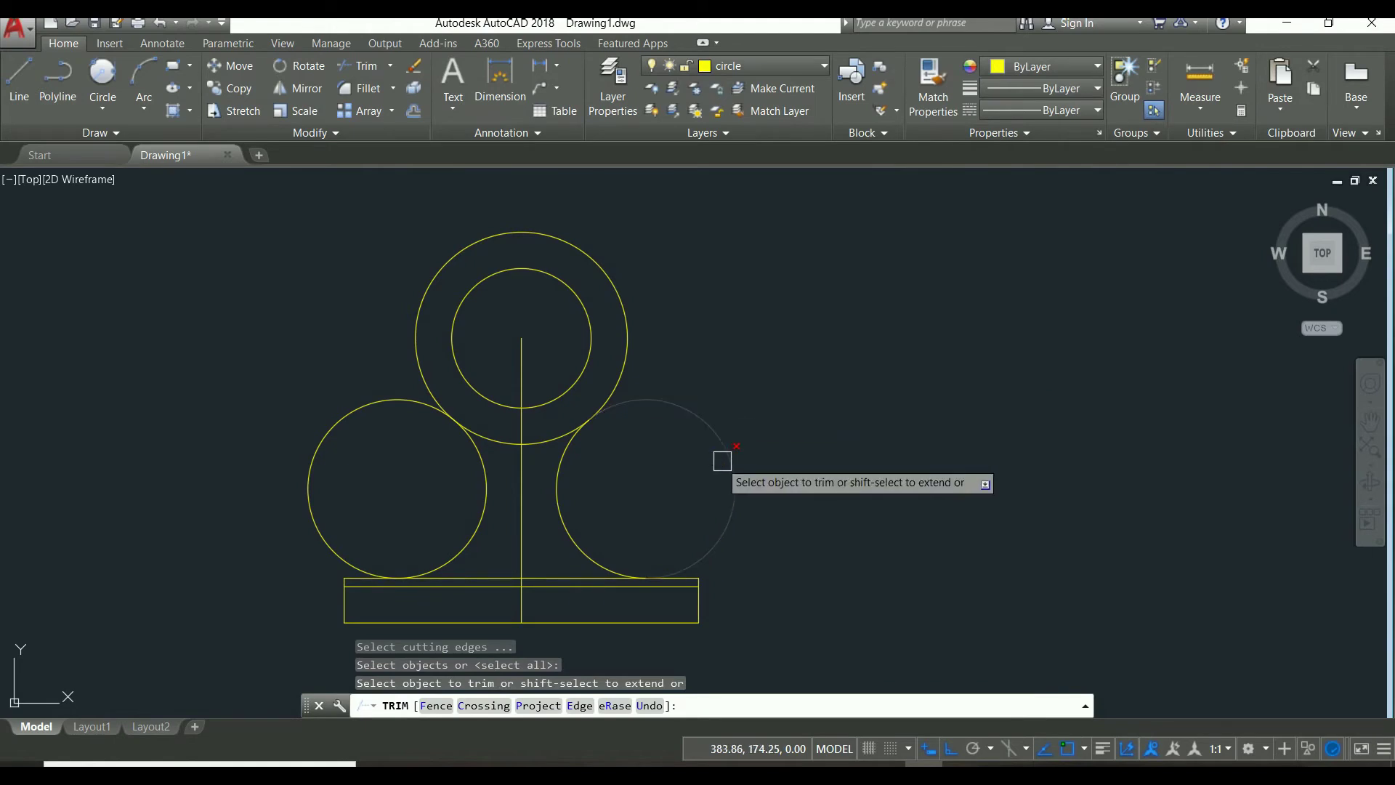
left_click(726, 456)
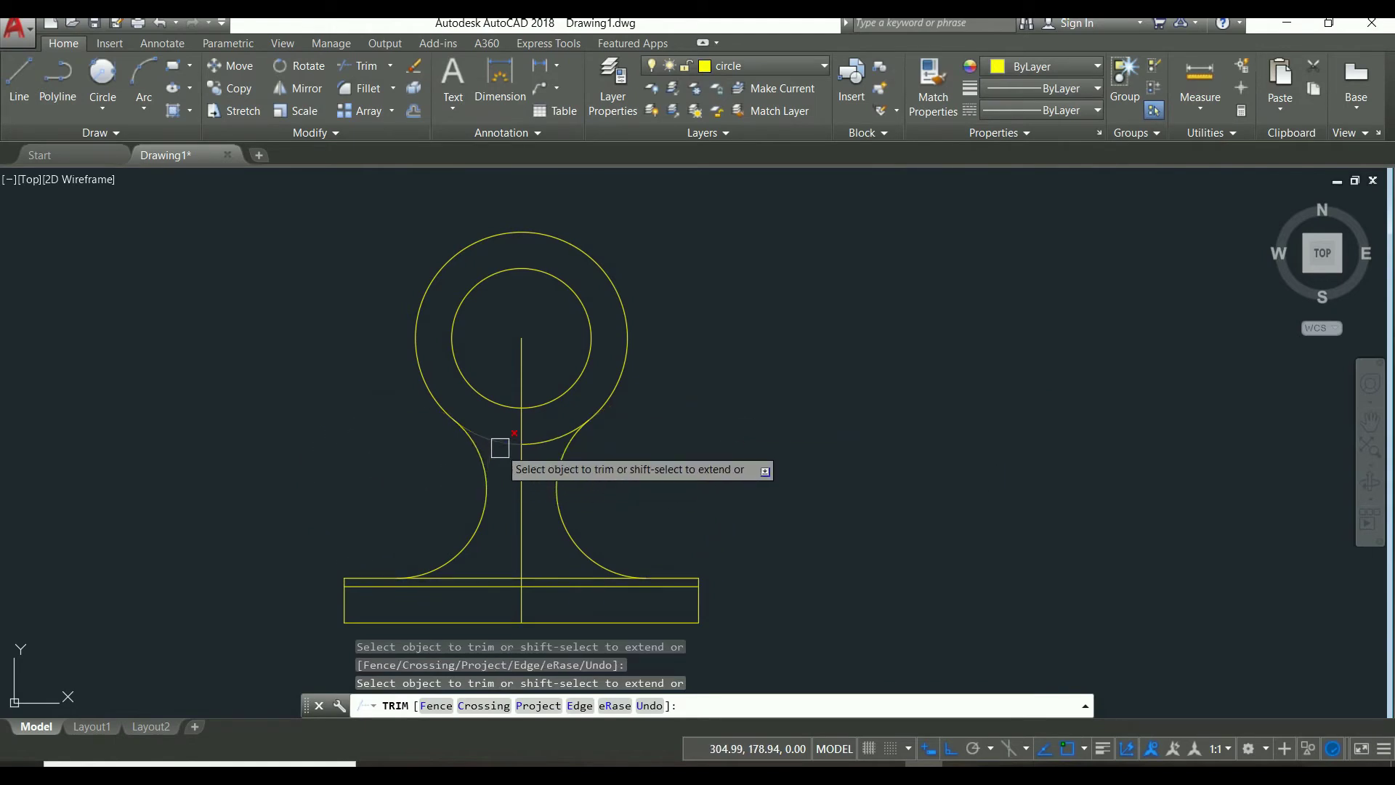
left_click(499, 448)
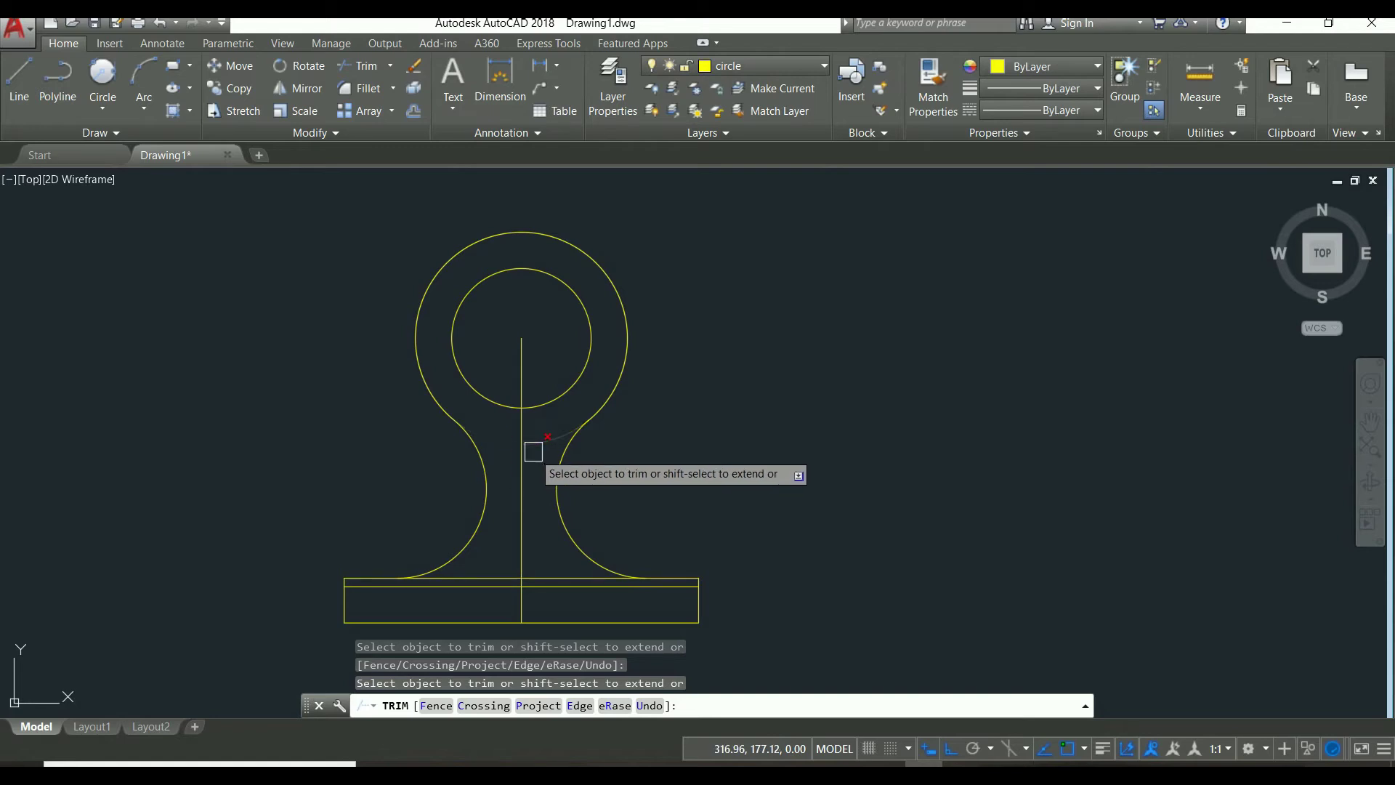
left_click(540, 441)
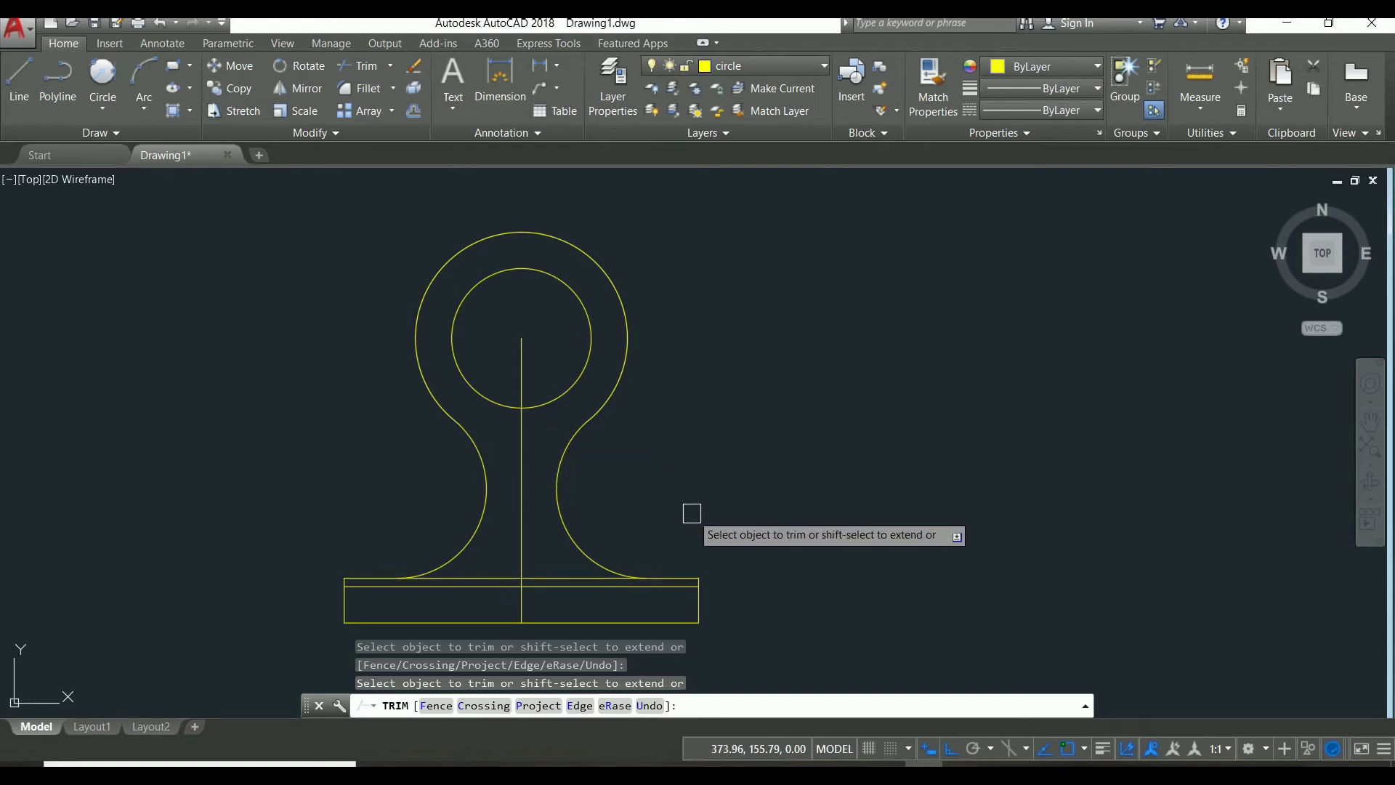
left_click(561, 577)
left_click(487, 569)
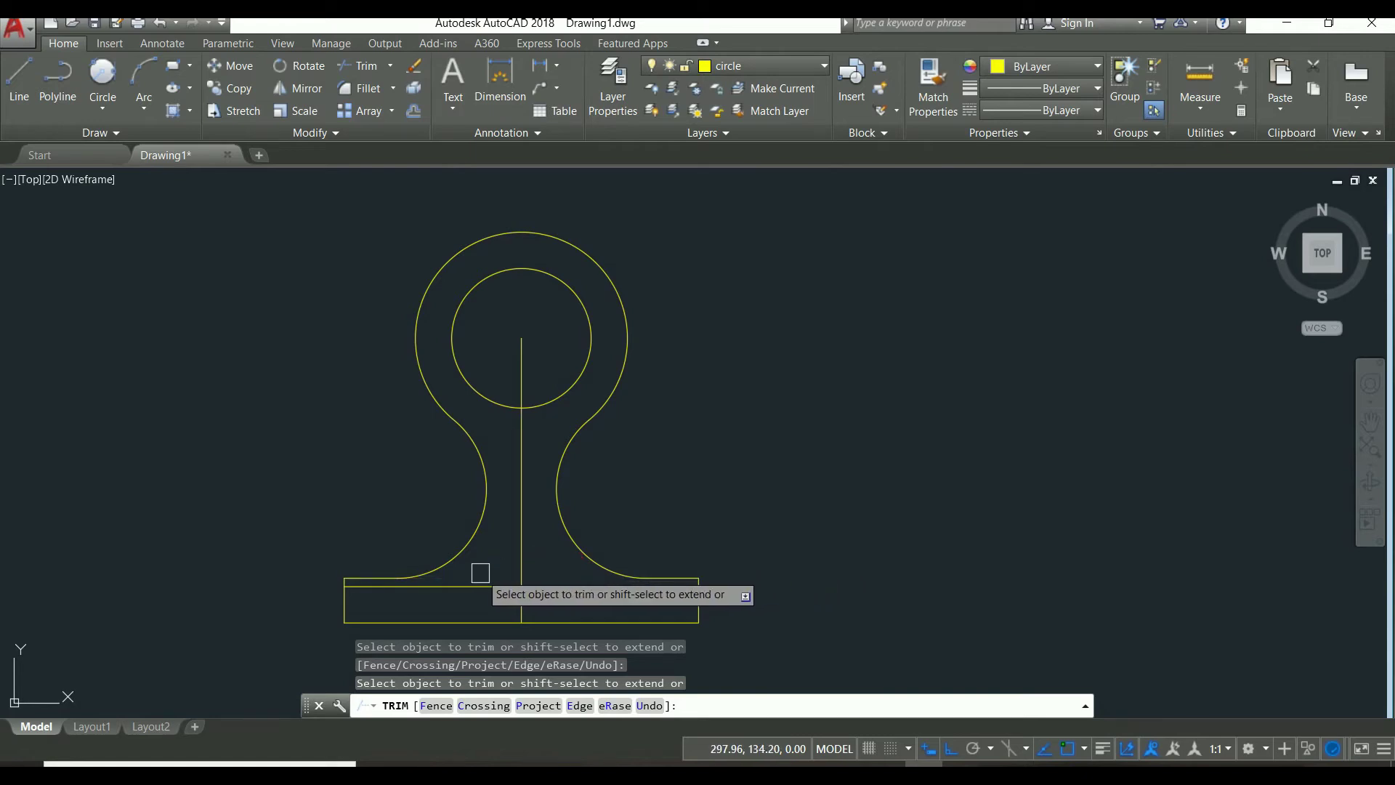
middle_click_drag(739, 522, 744, 465)
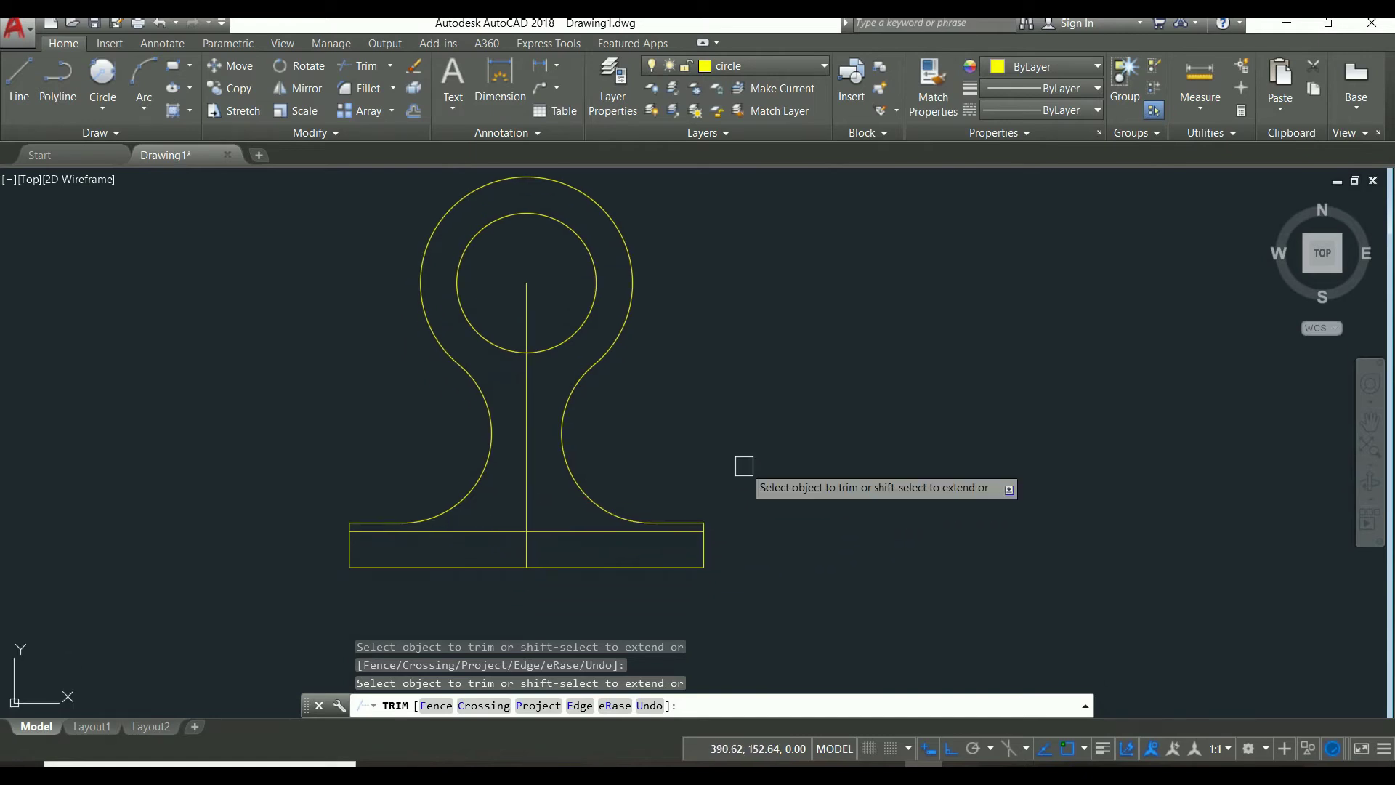
key("Escape")
key("Escape")
key("Escape")
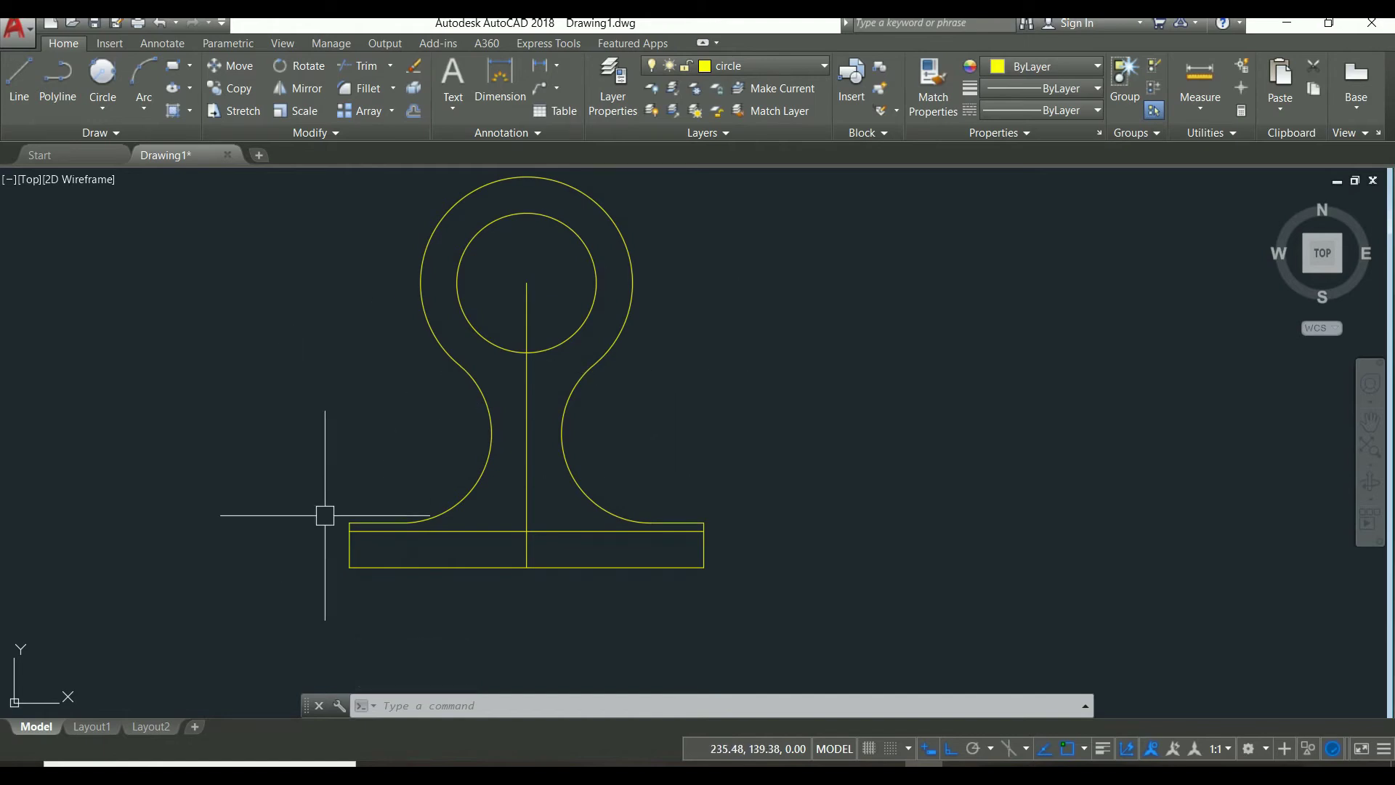
Draw a horizontal line from the ring's centre out to the left.
middle_click_drag(330, 408, 293, 489)
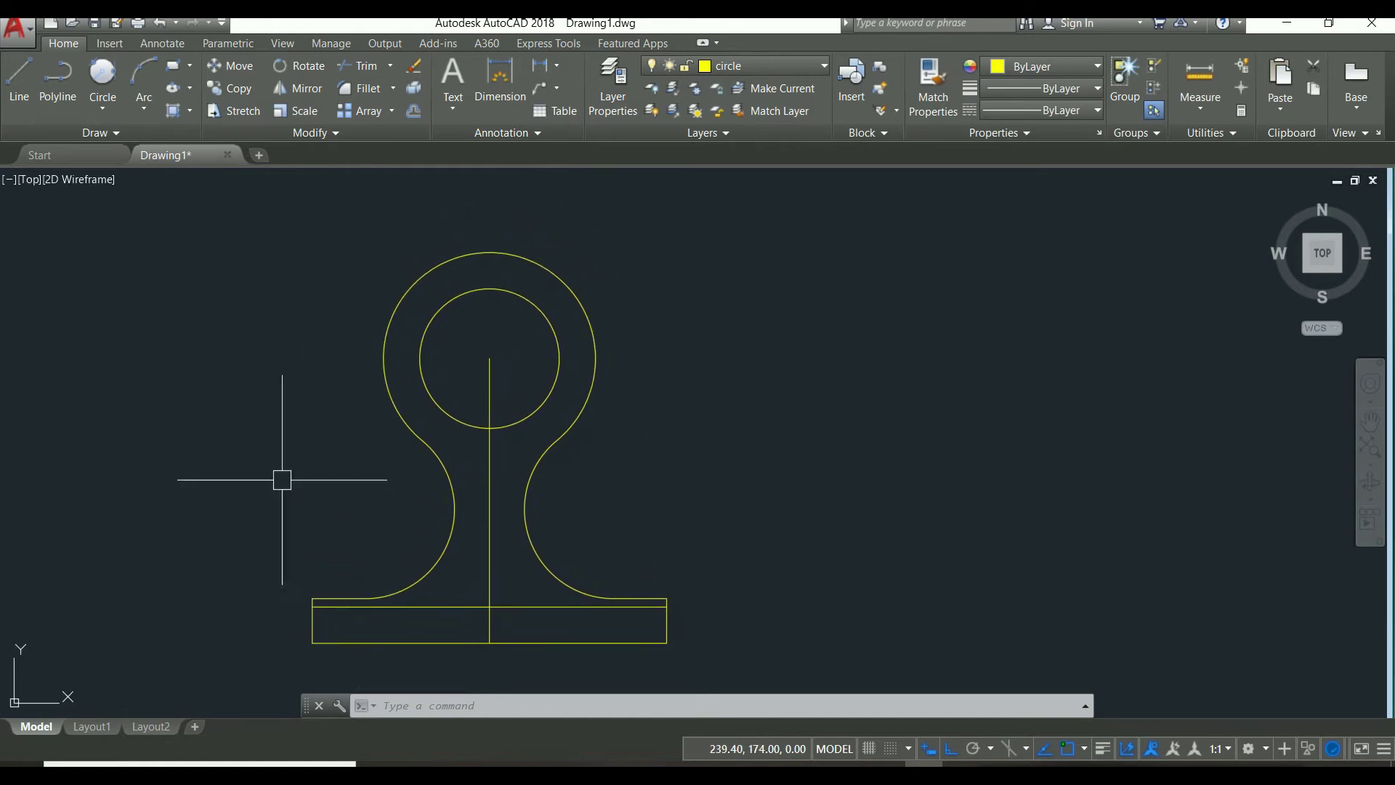
left_click(21, 86)
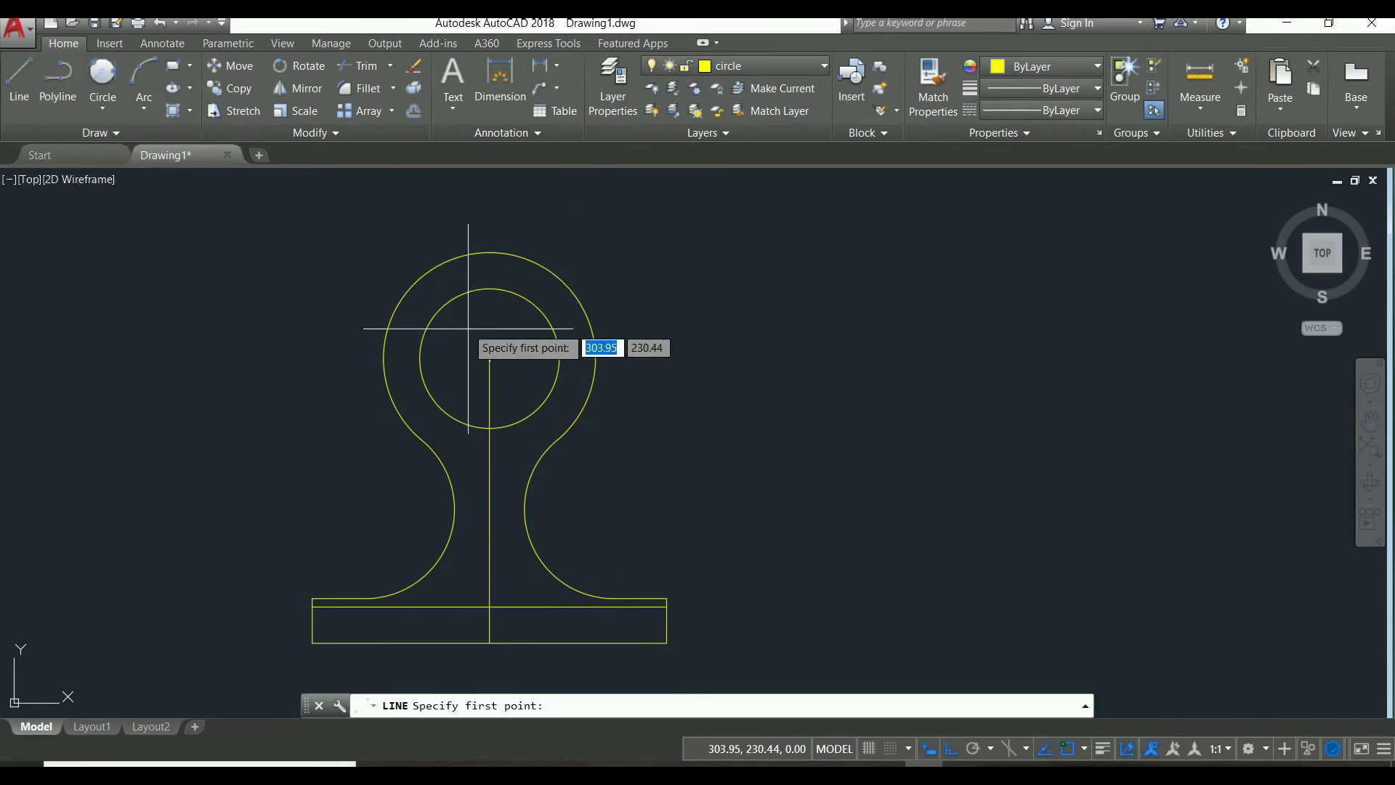
middle_click_drag(490, 358, 486, 346)
left_click(485, 347)
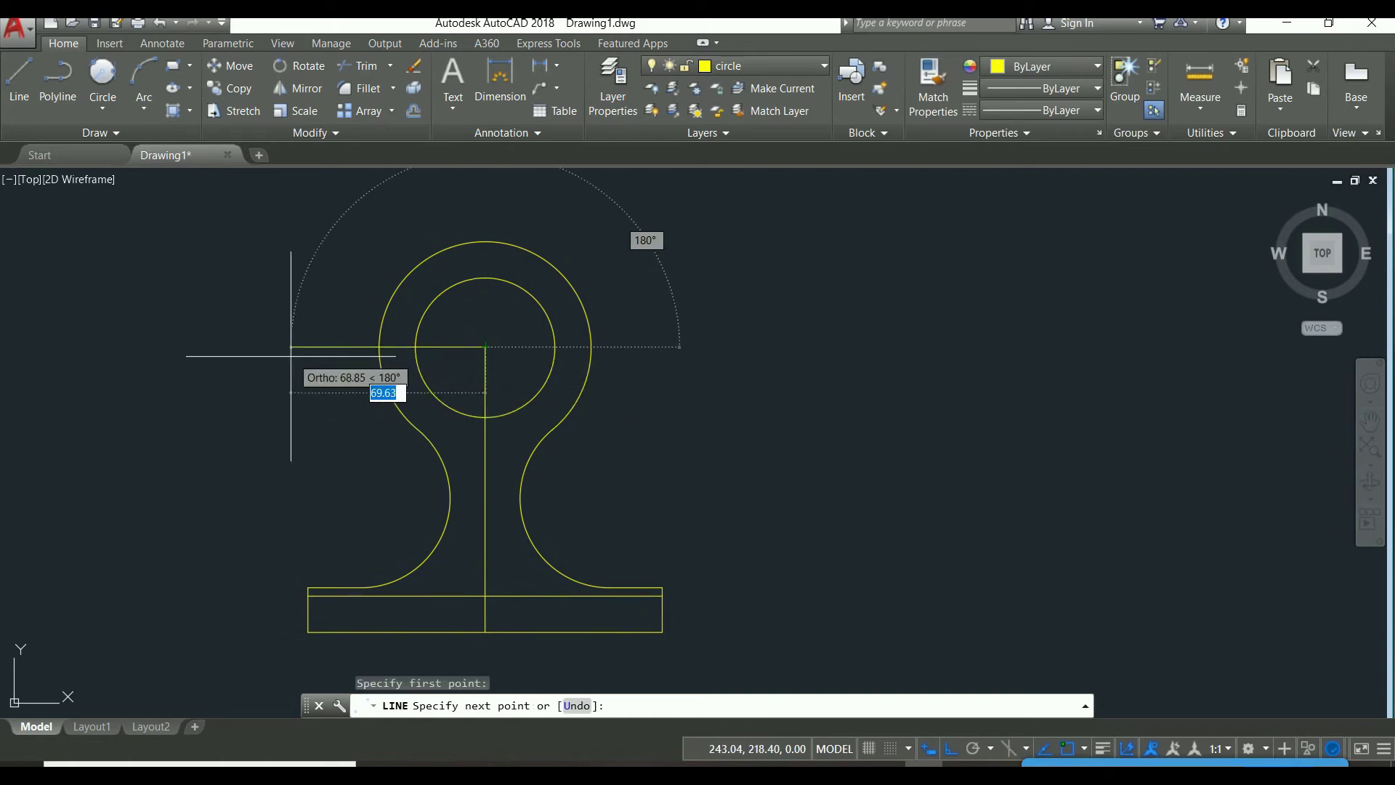
right_click(273, 301)
left_click(278, 303)
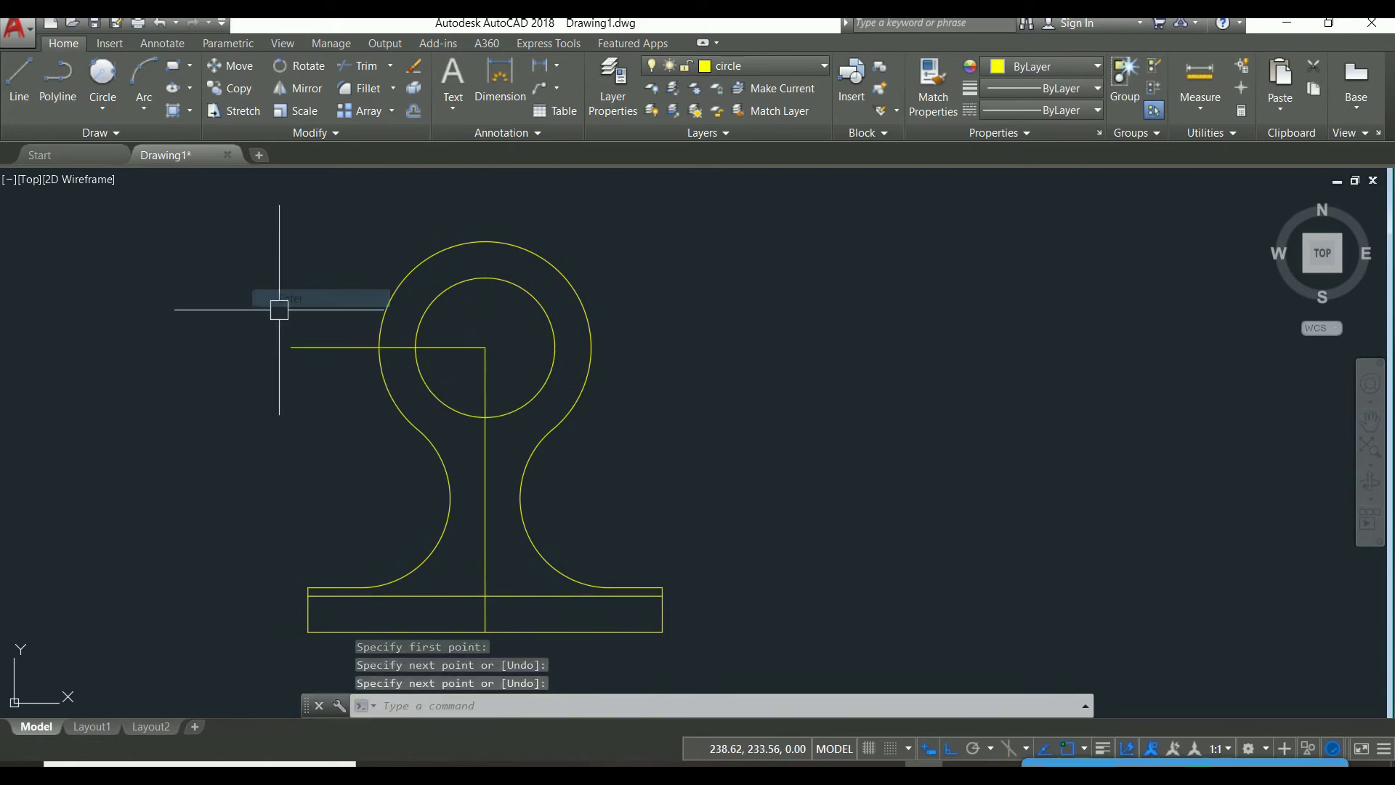
Rotate that line -30 degrees about the circle centre so it slants up-left.
type("ro")
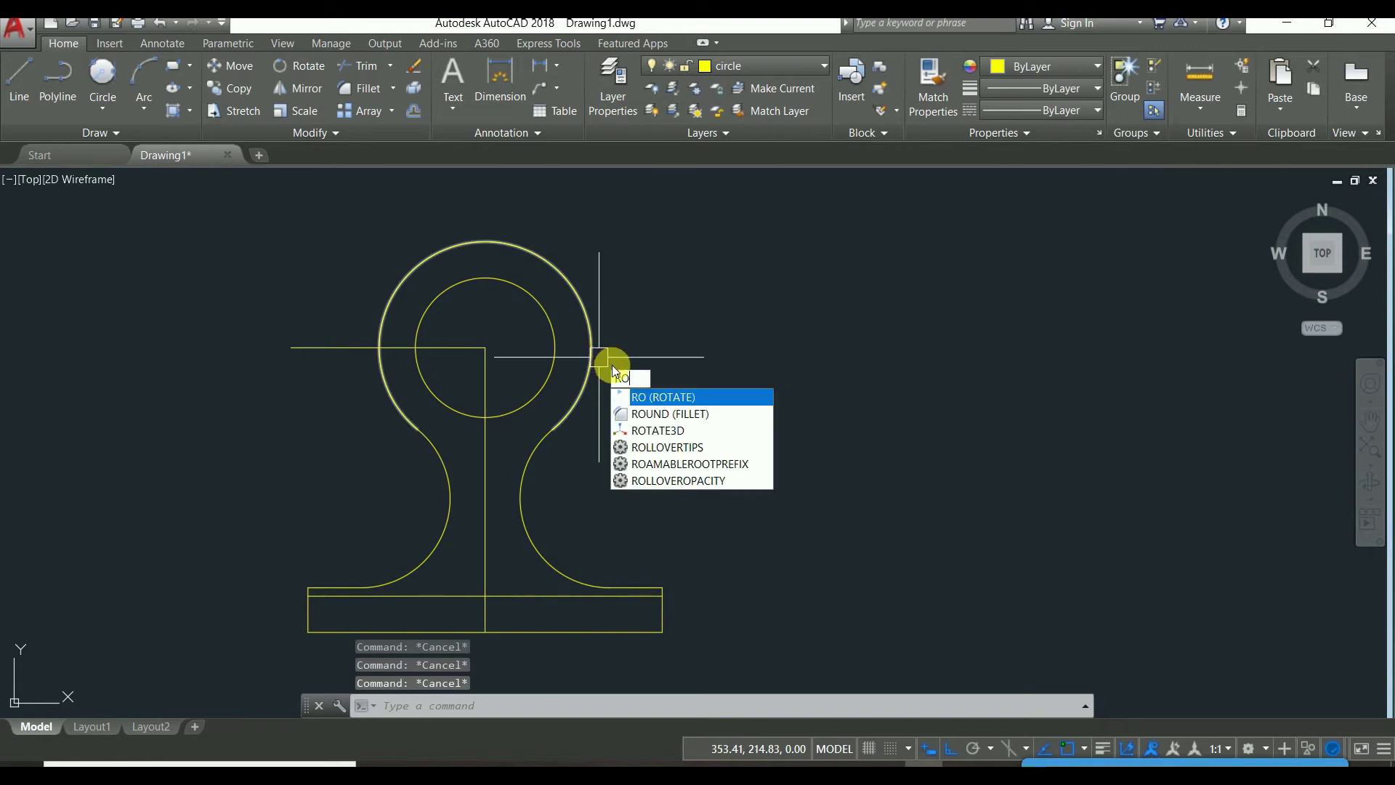
key("Escape")
key("Escape")
key("Escape")
type("ro")
key("Return")
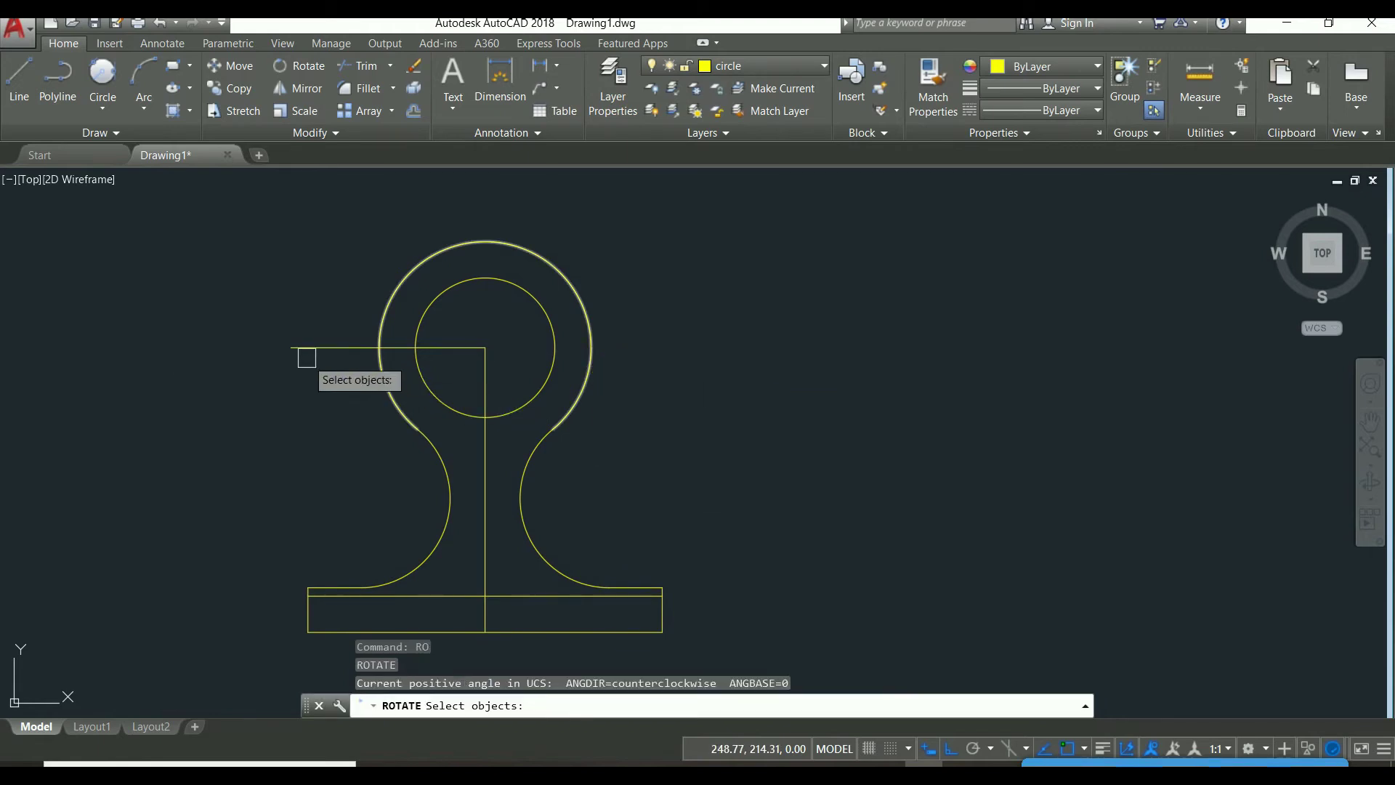
left_click(299, 348)
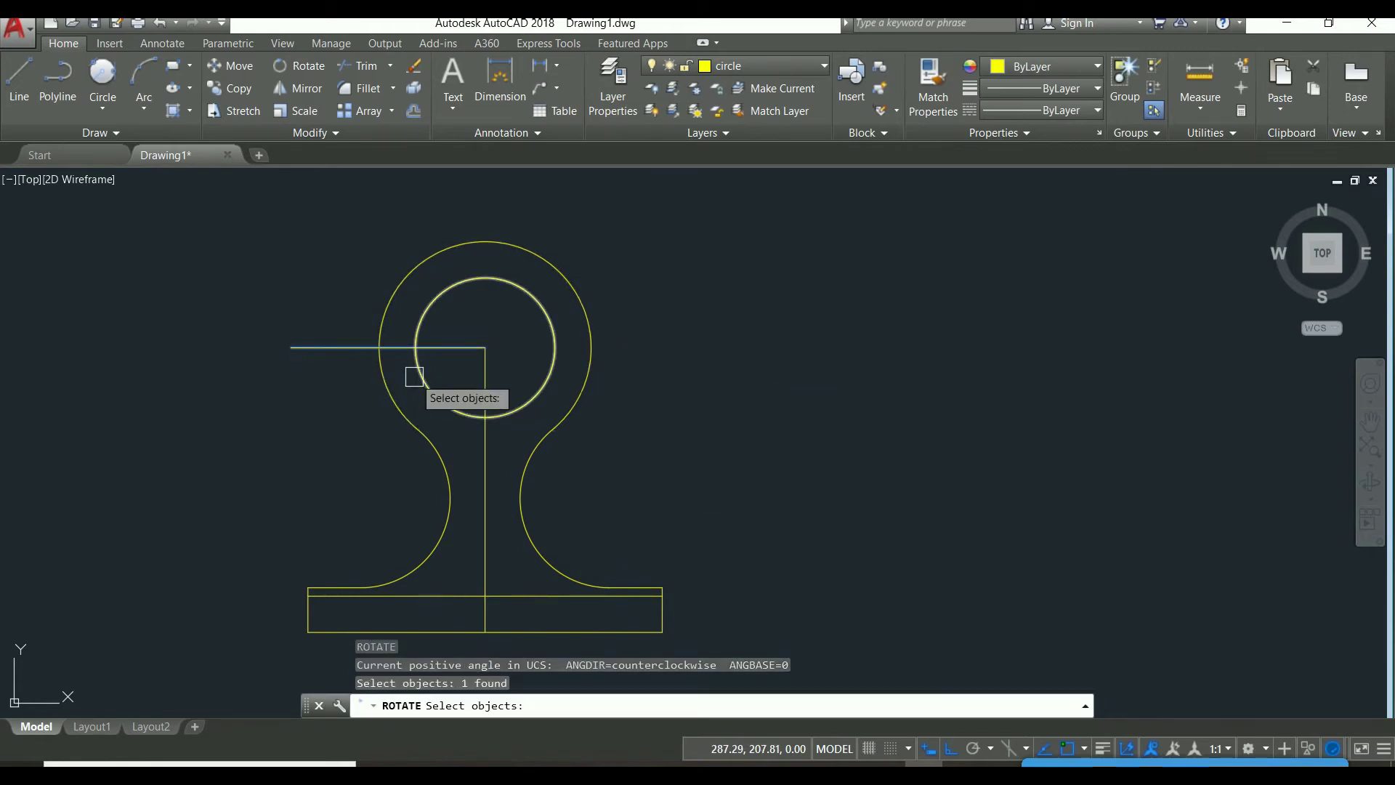
key("Return")
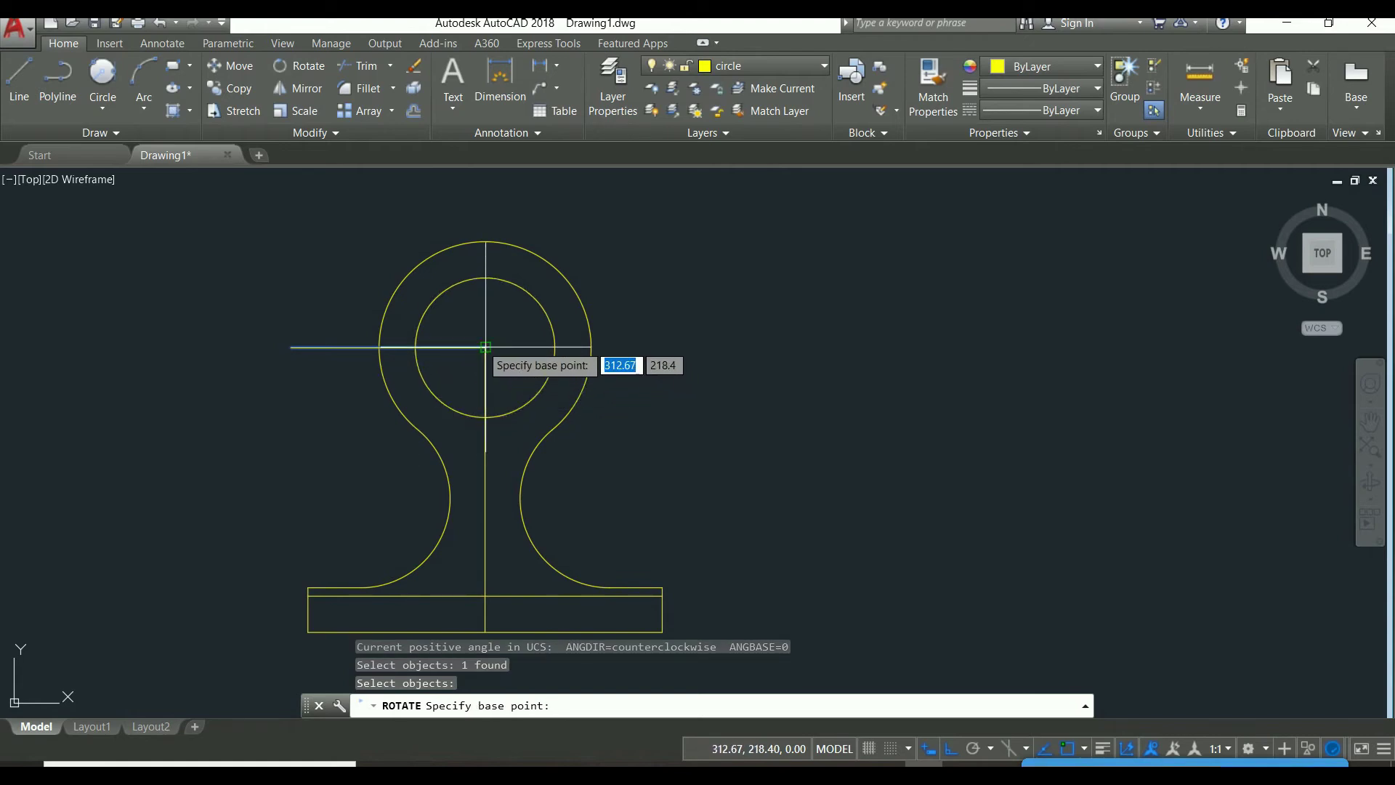
left_click(486, 347)
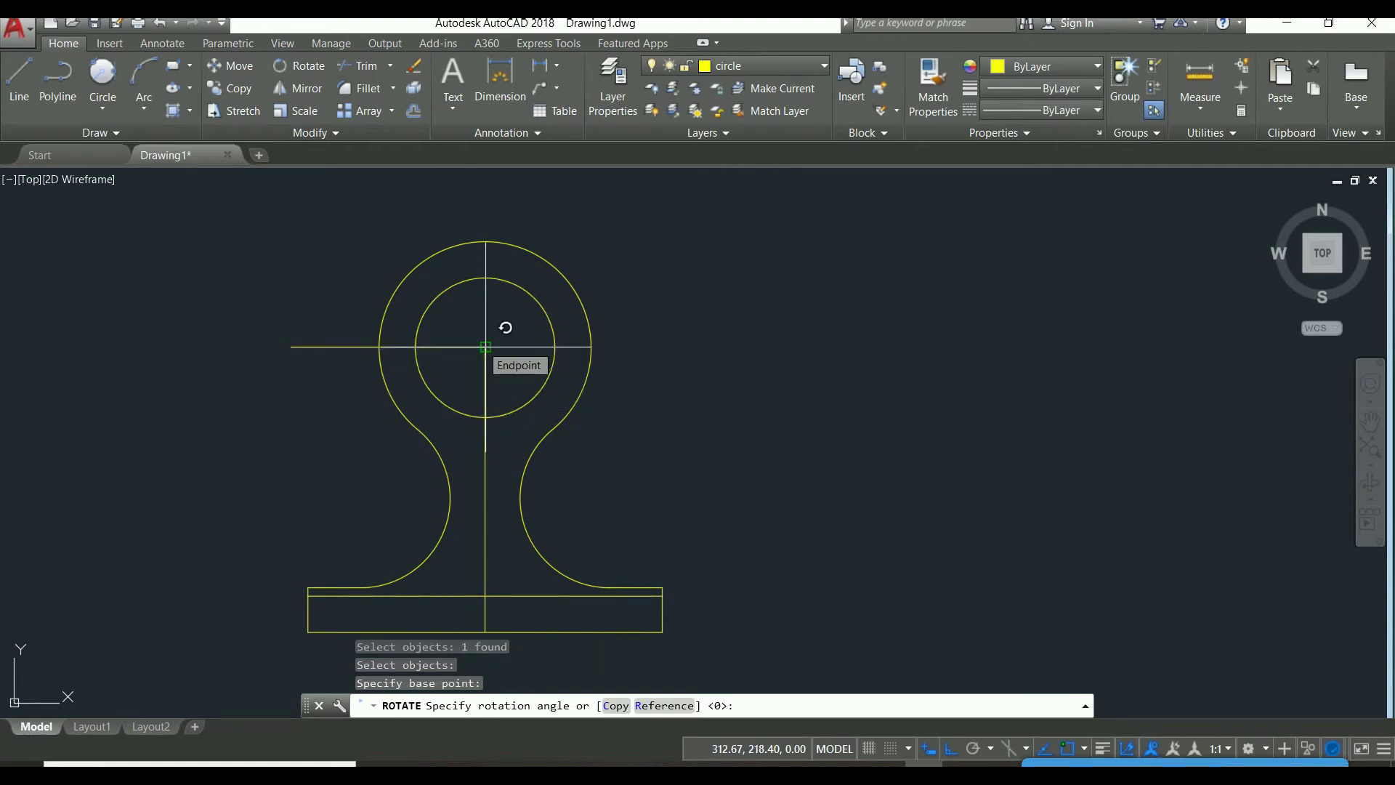
type("-30")
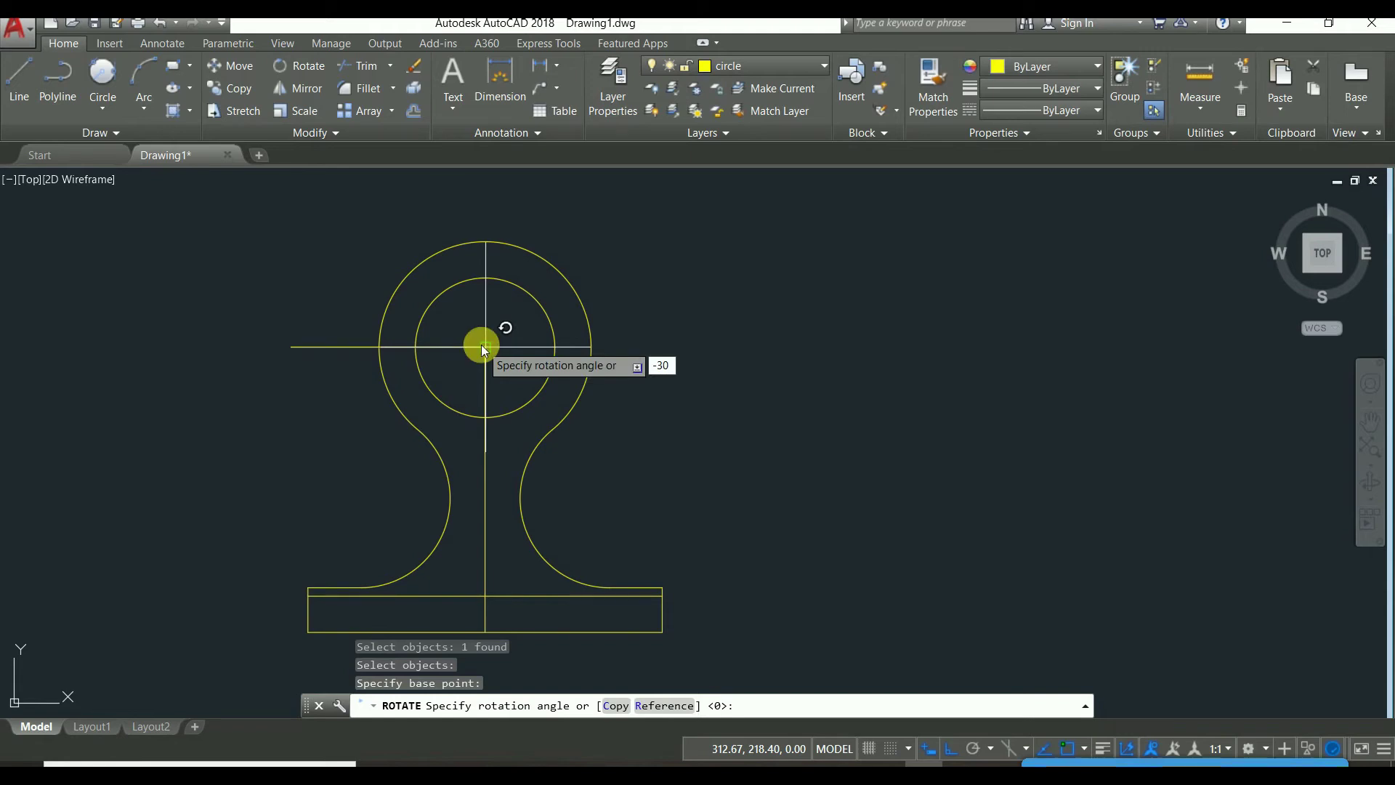
key("Return")
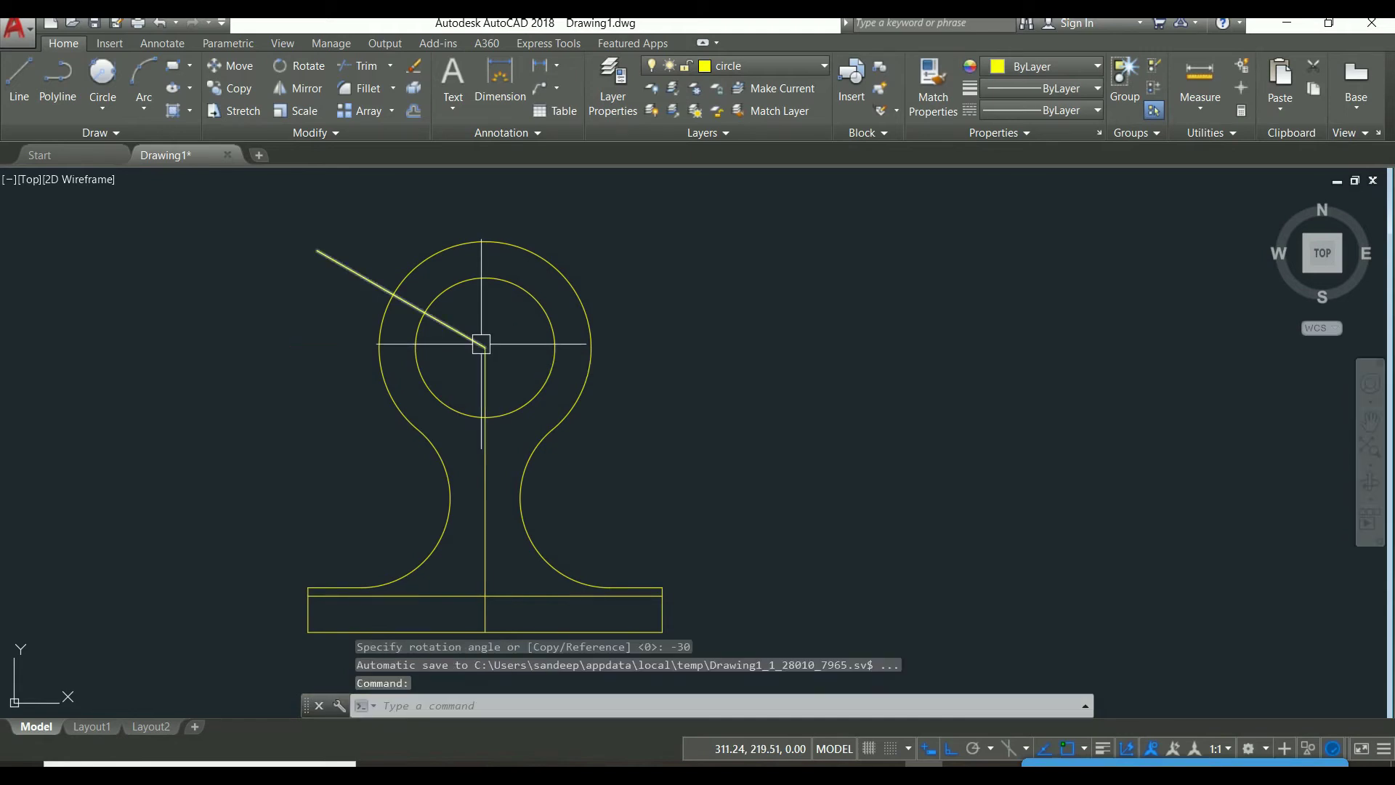
key("Escape")
key("Escape")
type("MI")
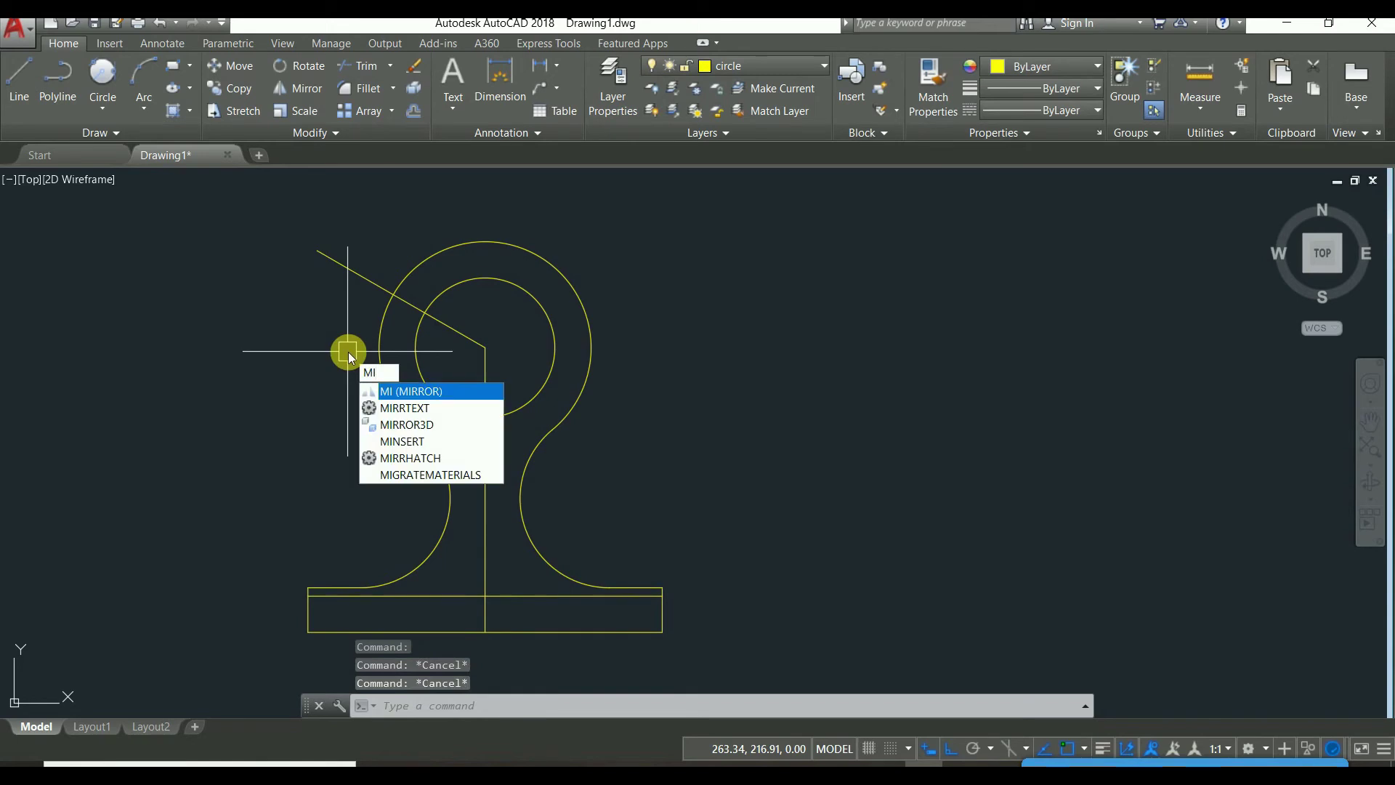
Mirror the slanted line about the vertical centre line through the circle centre.
key("Return")
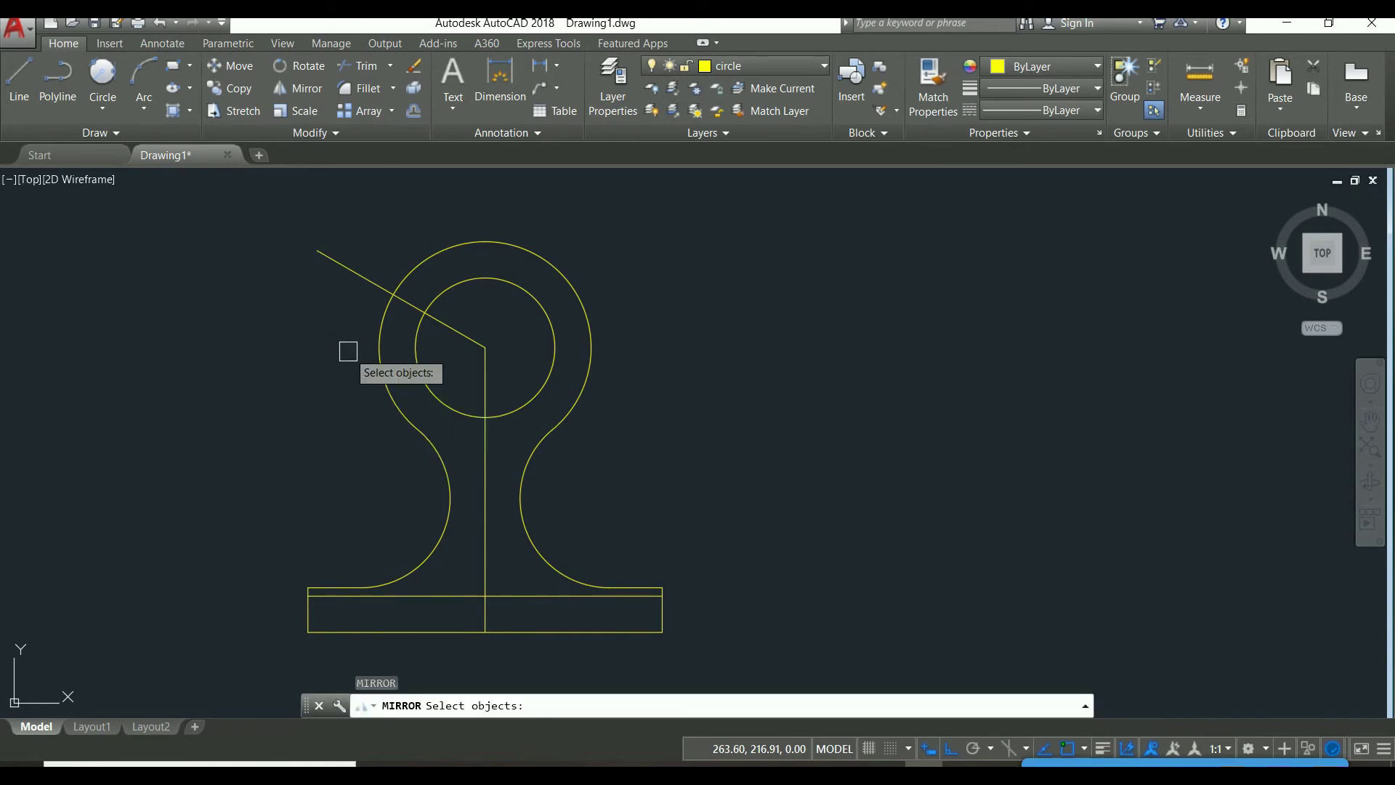
left_click(358, 274)
key("Return")
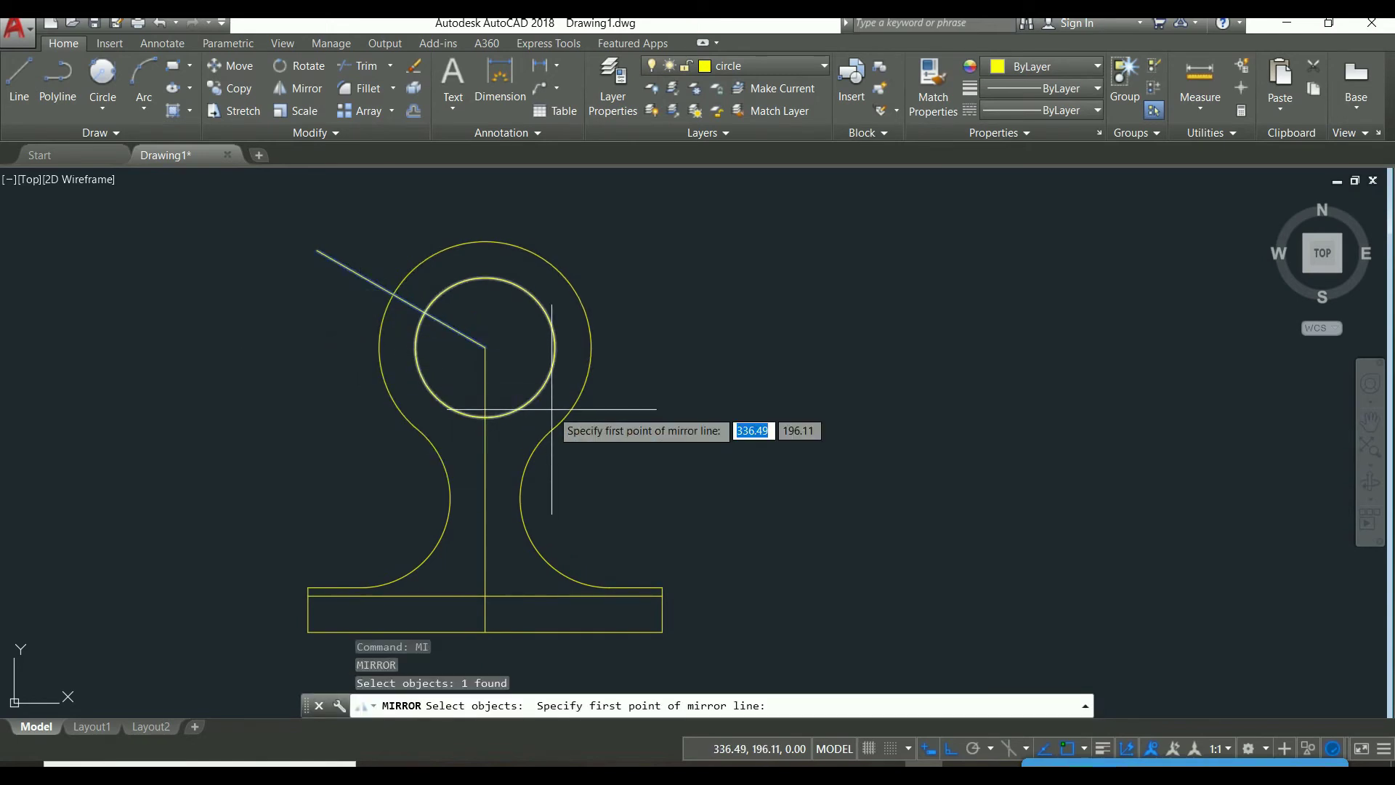
left_click(485, 356)
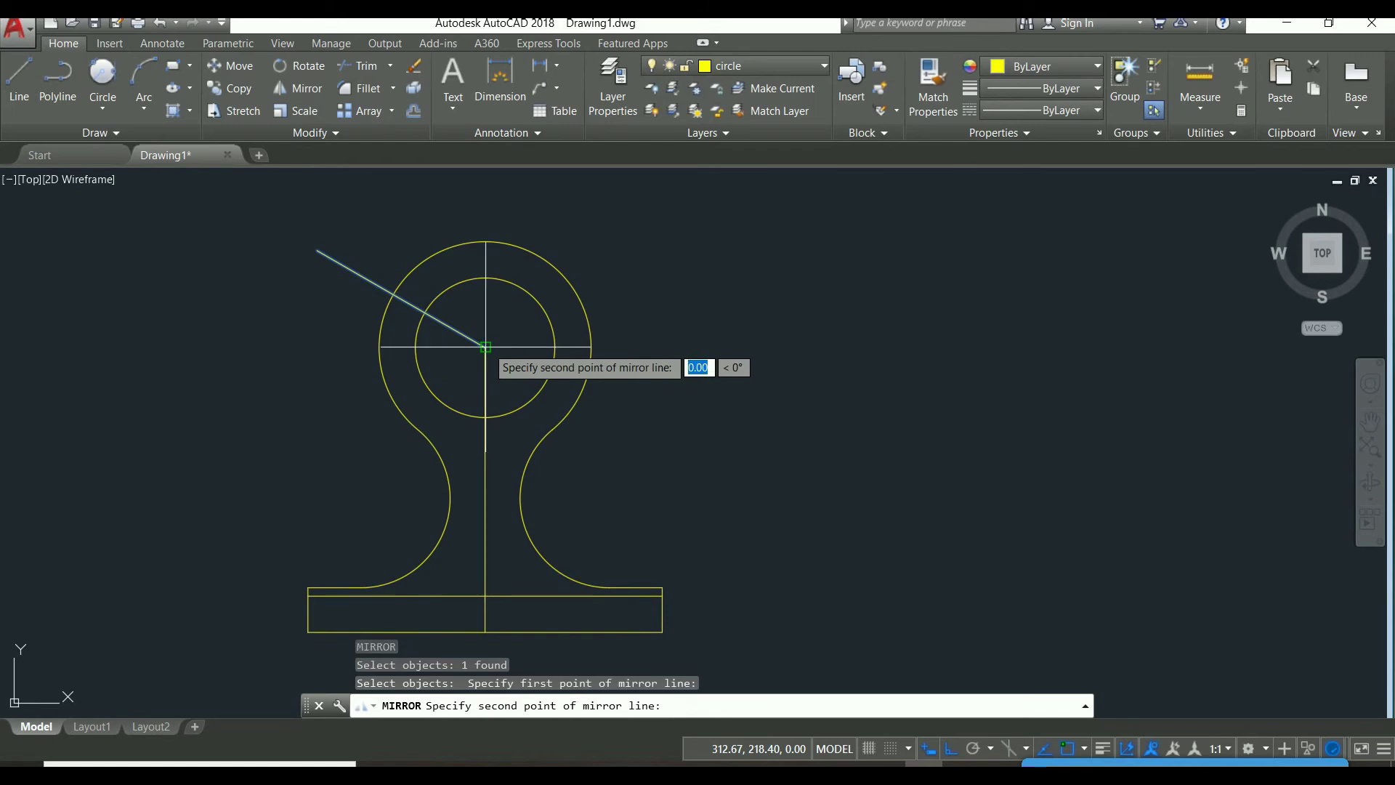
left_click(486, 489)
Finish mirroring the slanted V line, keeping the original, and clear the command.
left_click(512, 554)
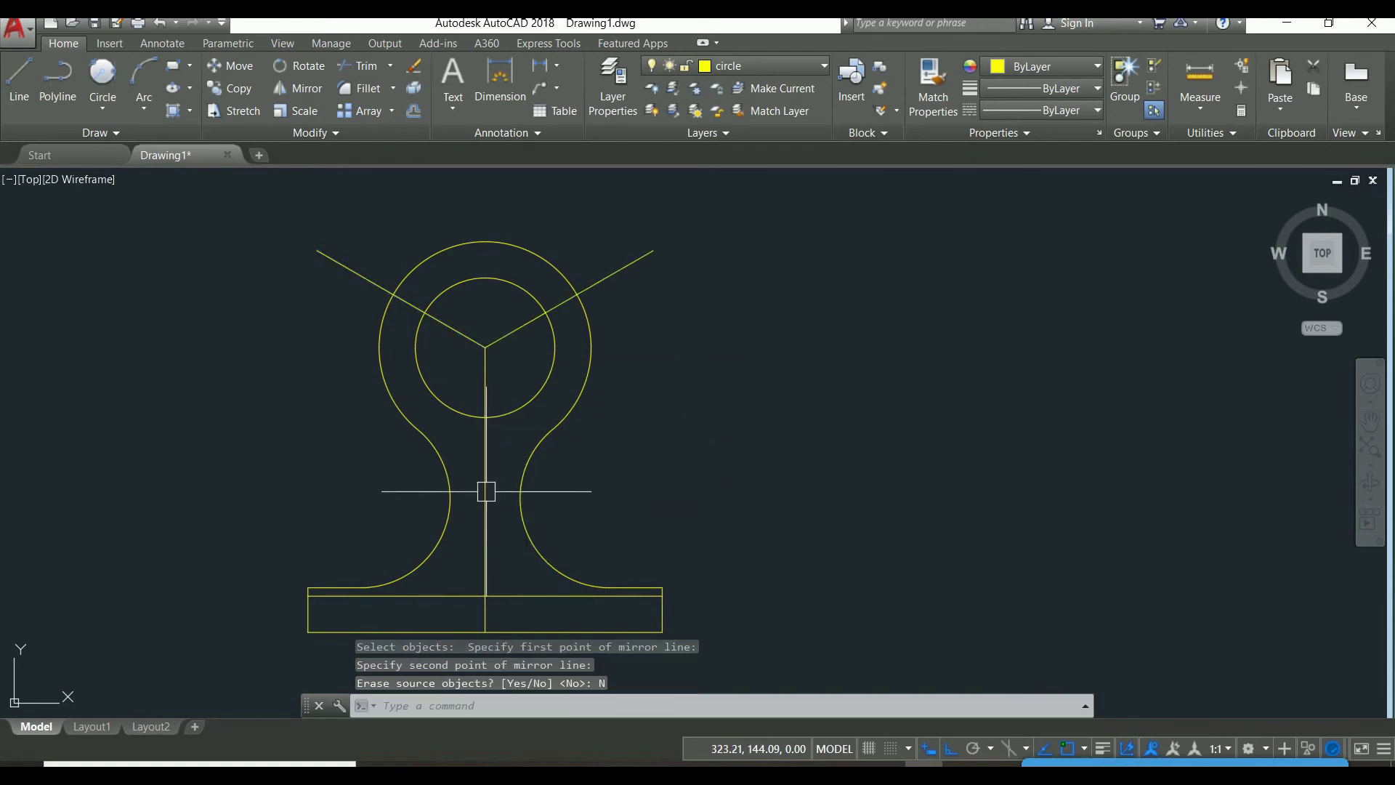
key("Return")
key("Escape")
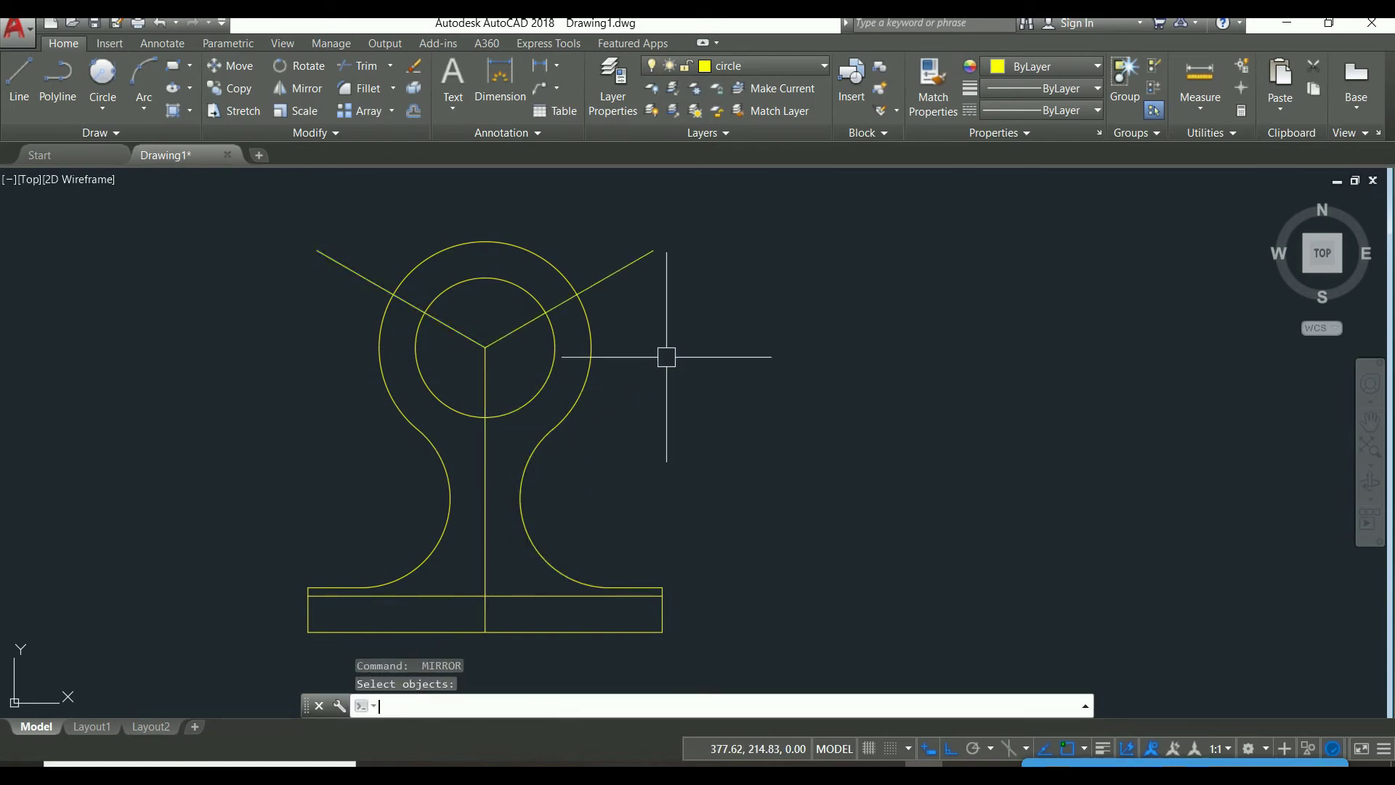
key("Escape")
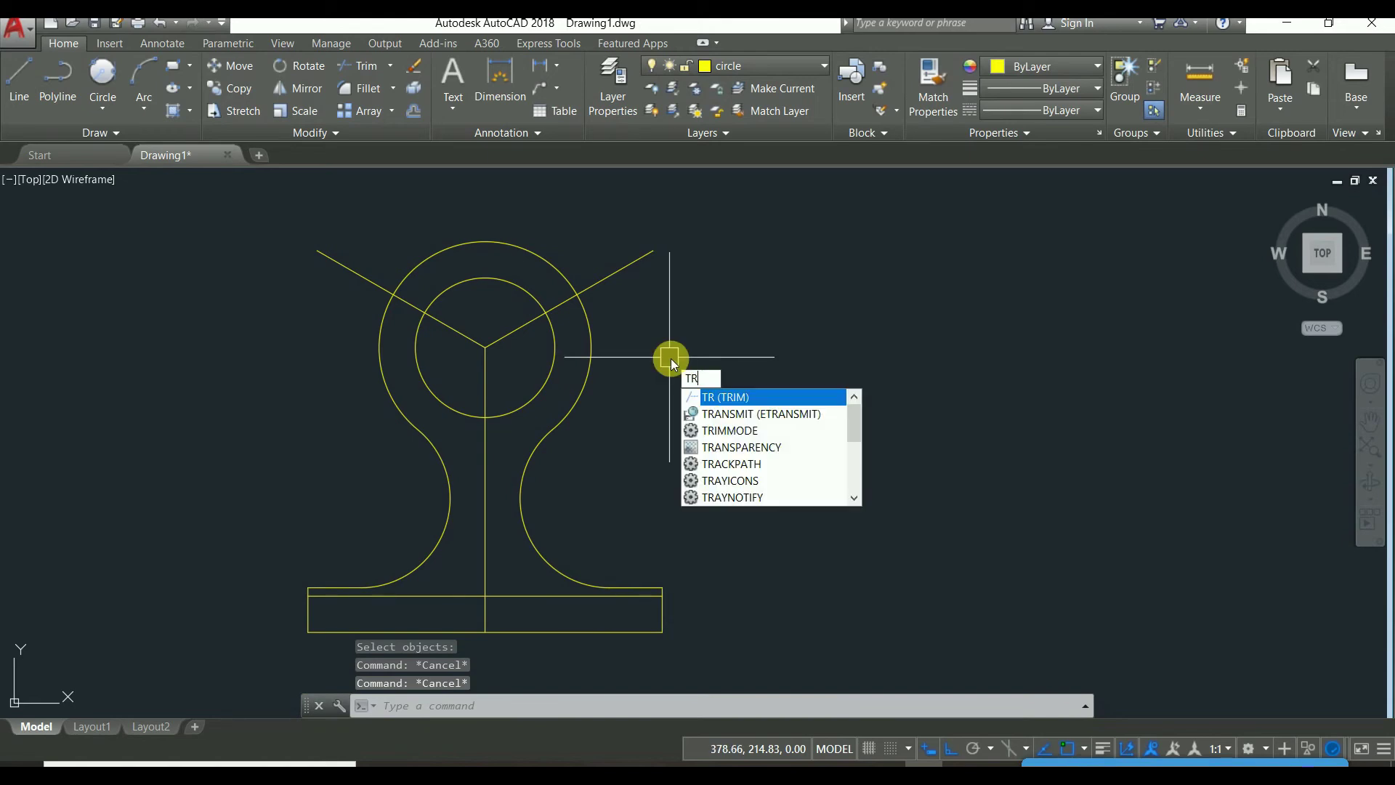
Trim both circles' top arcs and the V lines to open the ring's top.
key("Return")
key("Return")
left_click(622, 278)
left_click(523, 247)
left_click(356, 267)
left_click(485, 277)
left_click(521, 328)
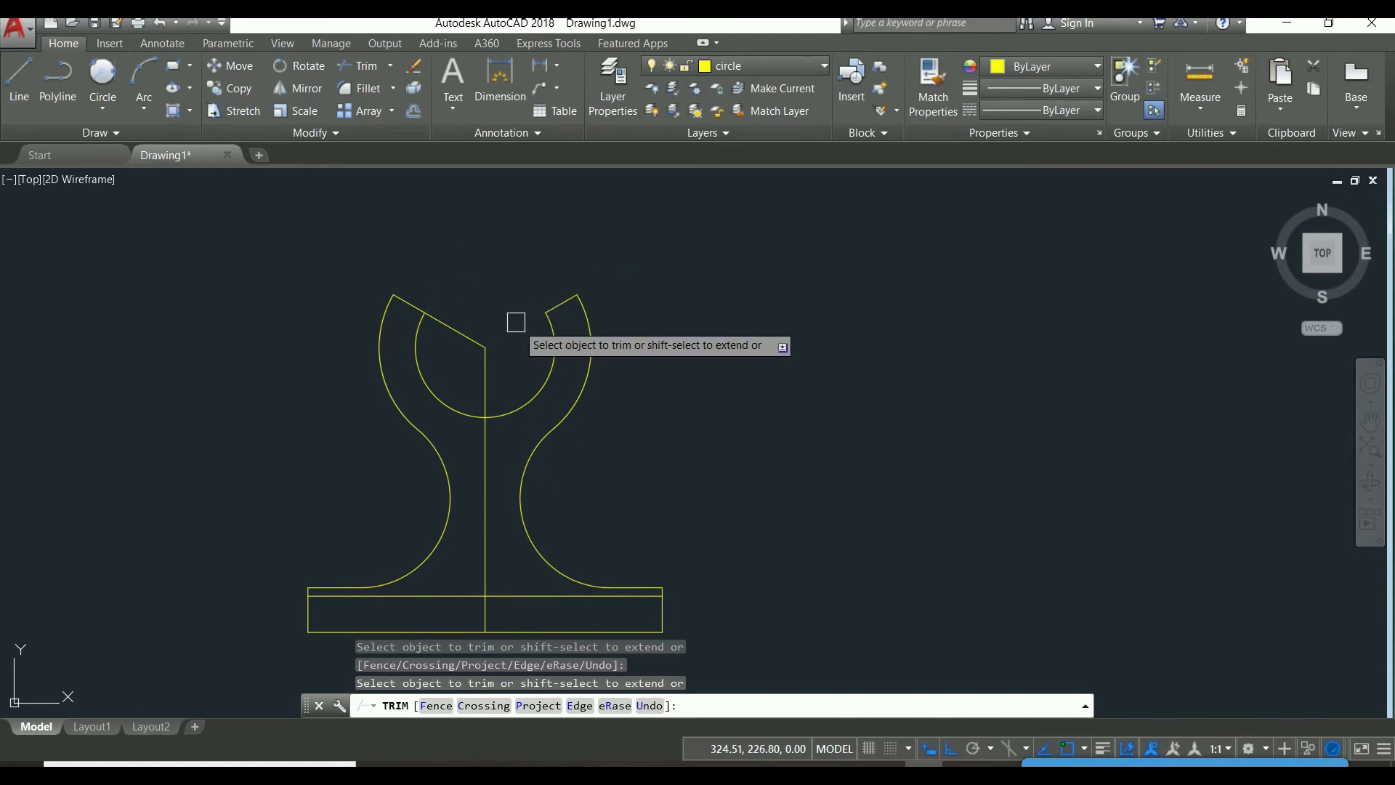
left_click(452, 328)
scroll(481, 293, "down", 2)
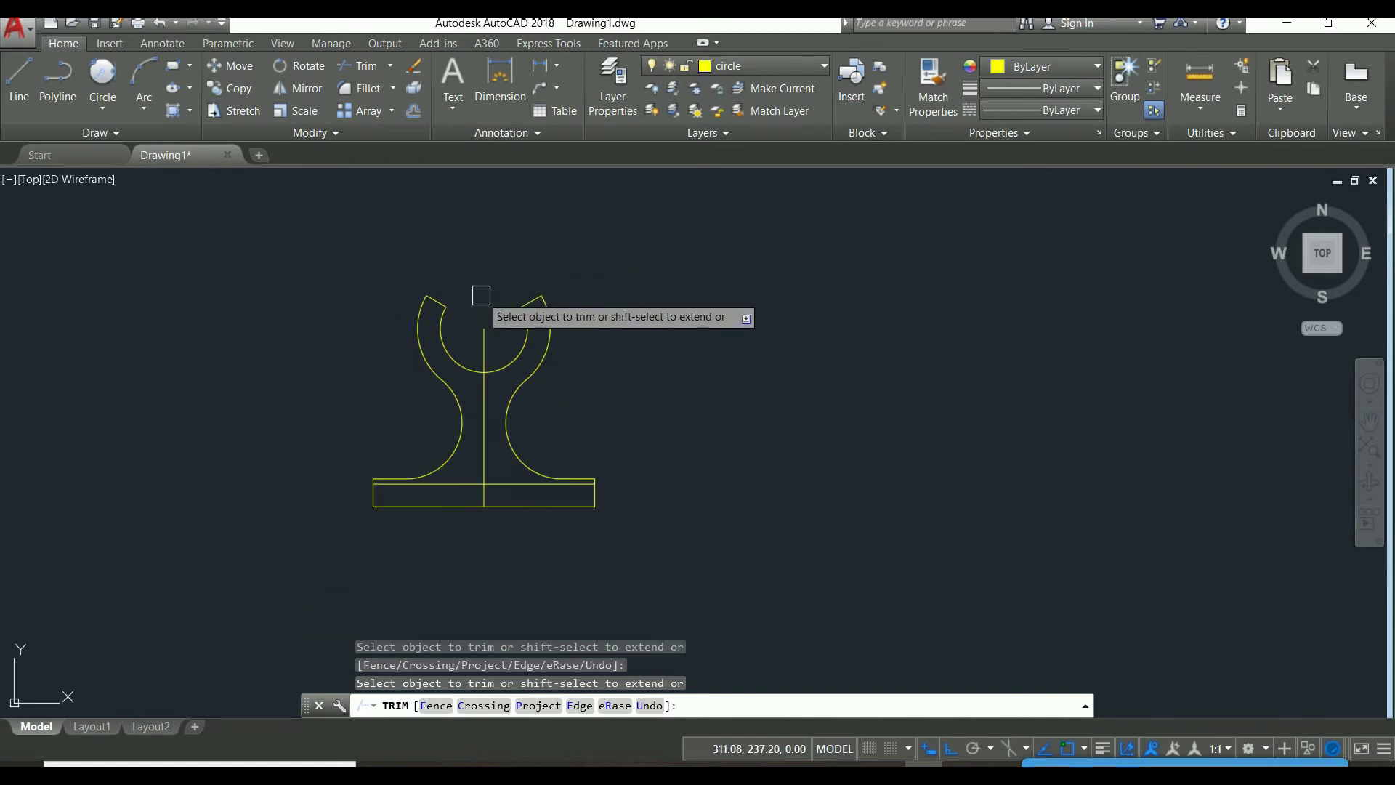
middle_click_drag(567, 386, 622, 369)
type("OFF")
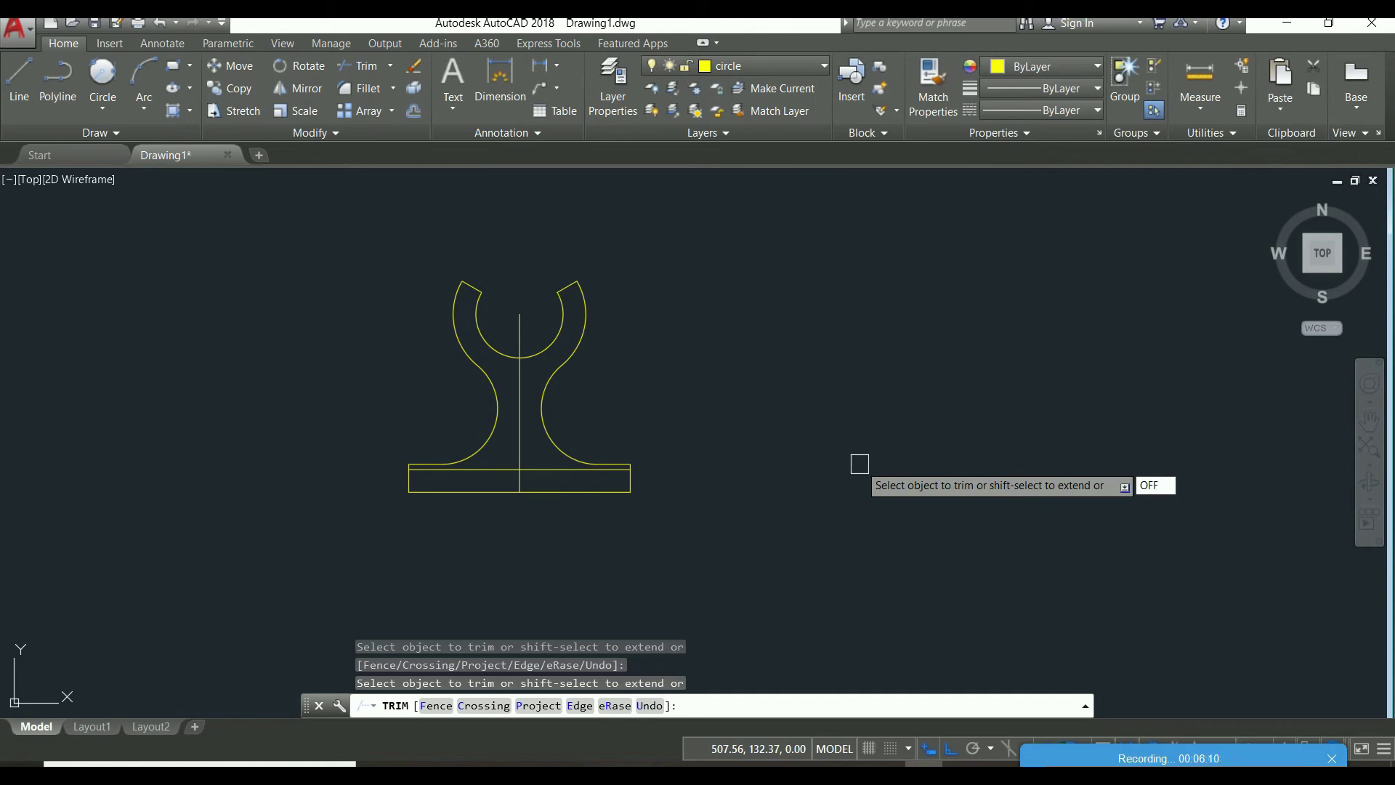
End trimming and start an offset with distance 32.
key("Return")
key("Escape")
scroll(814, 459, "up", 2)
type("O")
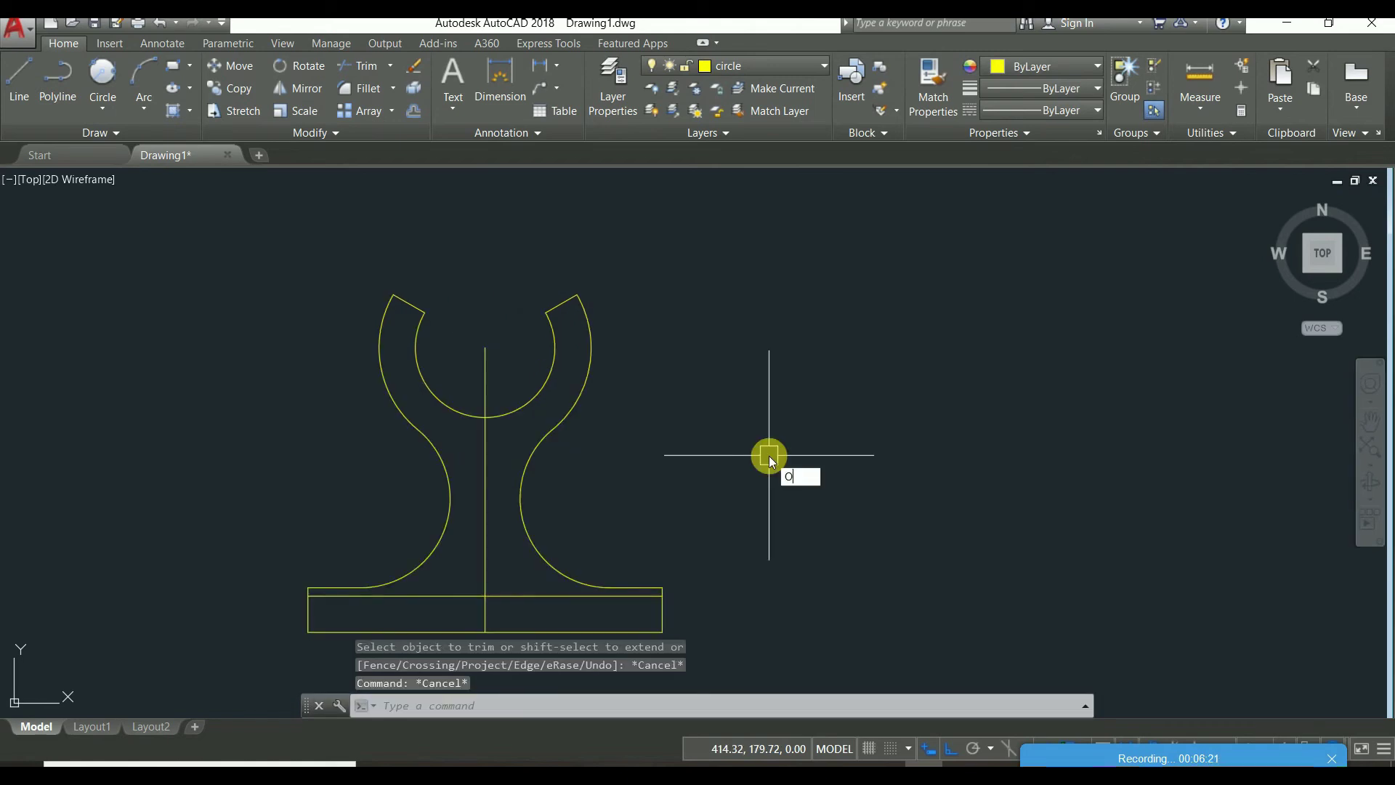
type("F")
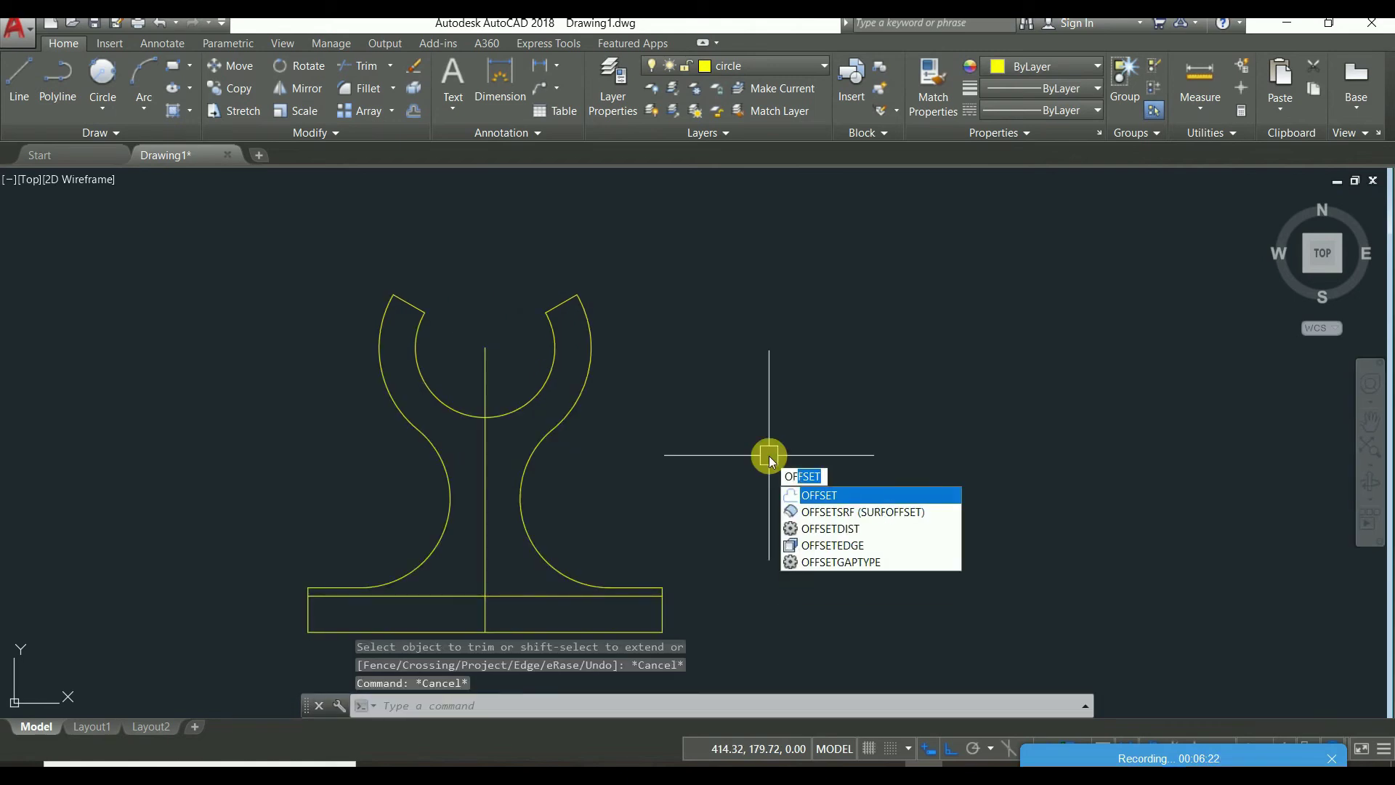
key("Return")
type("32")
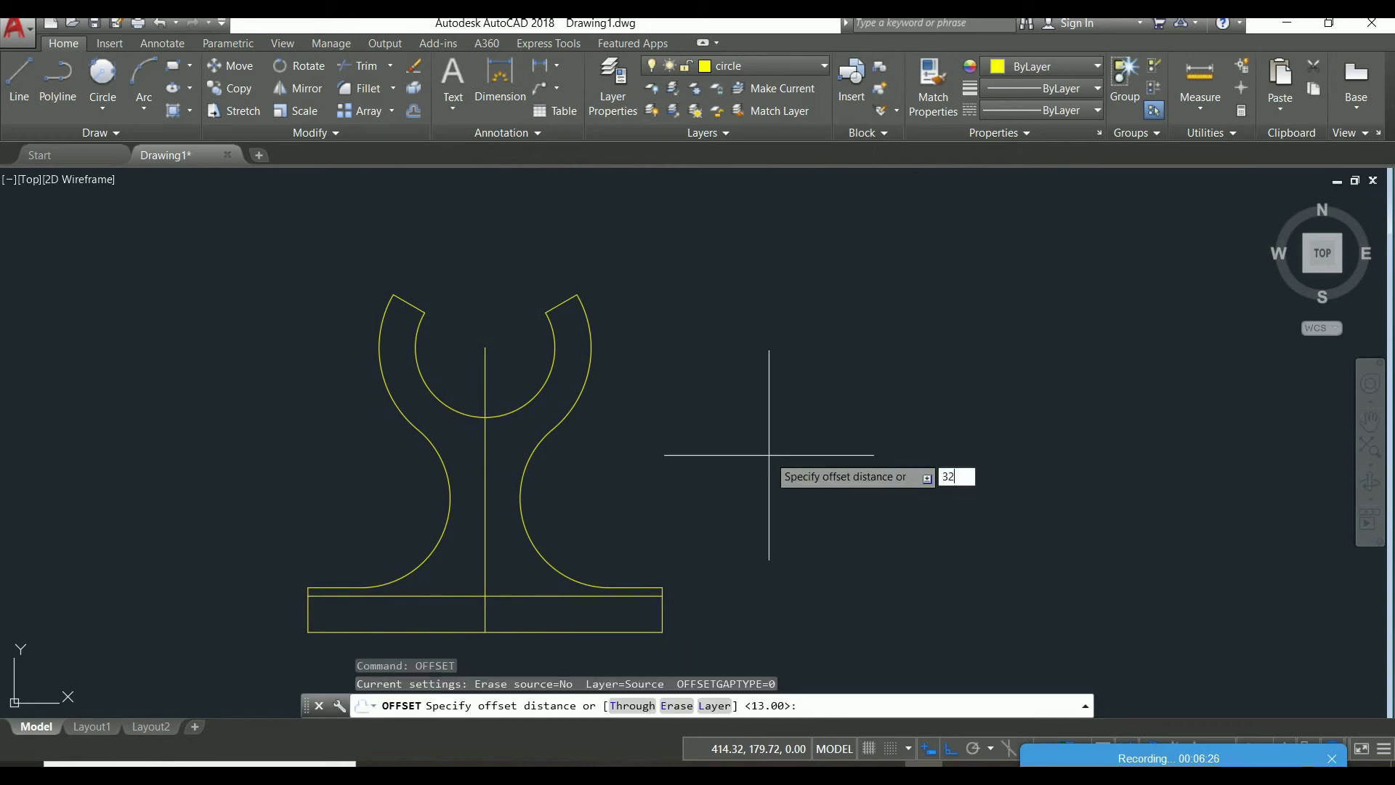
key("Return")
Copy the vertical centre line 32 units to the right and to the left.
scroll(680, 451, "down", 2)
mouse_move(669, 458)
middle_mouse_down()
mouse_move(657, 459)
mouse_move(686, 417)
middle_mouse_up()
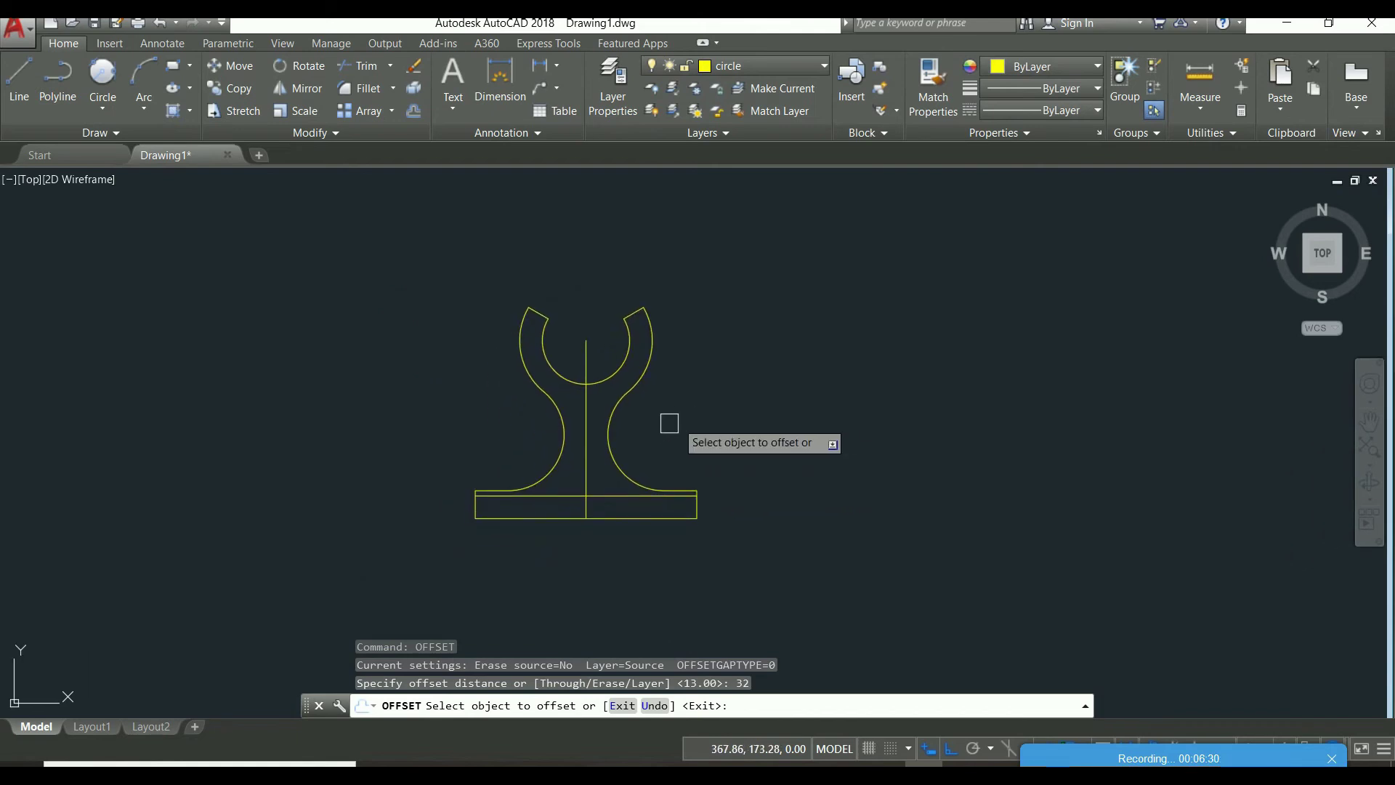
left_click(586, 470)
left_click(678, 449)
left_click(593, 466)
left_click(541, 465)
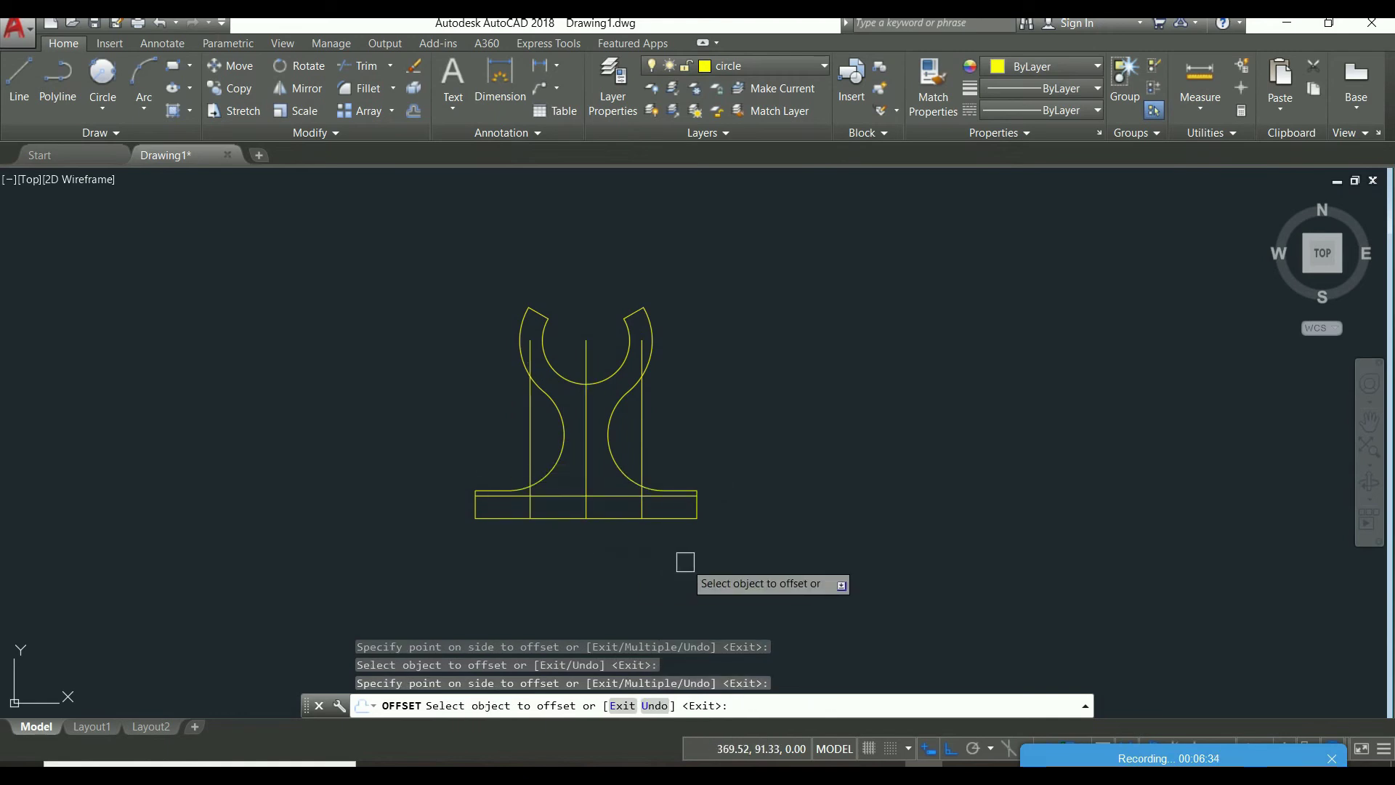
key("Escape")
key("Escape")
key("Escape")
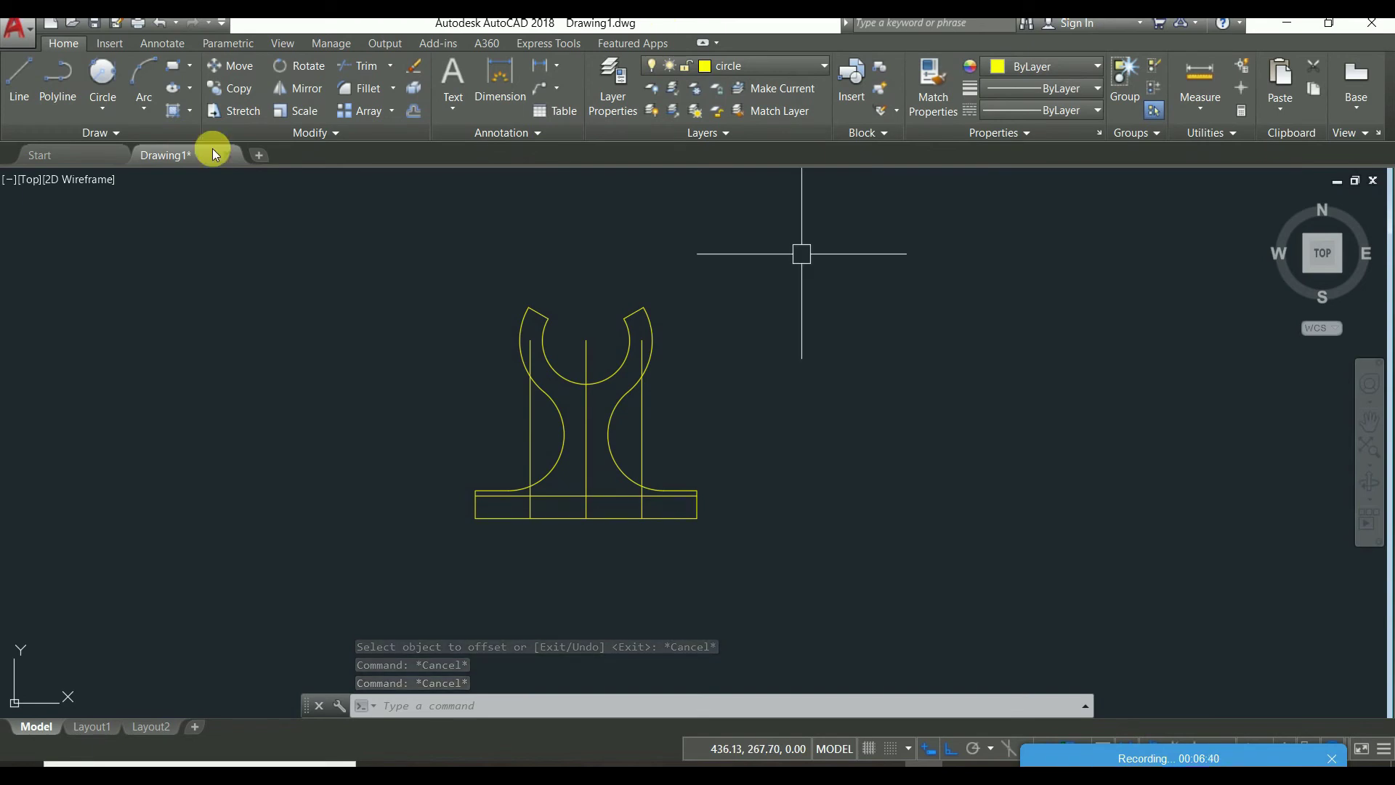
Draw a Start, End, Direction arc between the outer lines' bottom intersections, bulging upward.
left_click(148, 101)
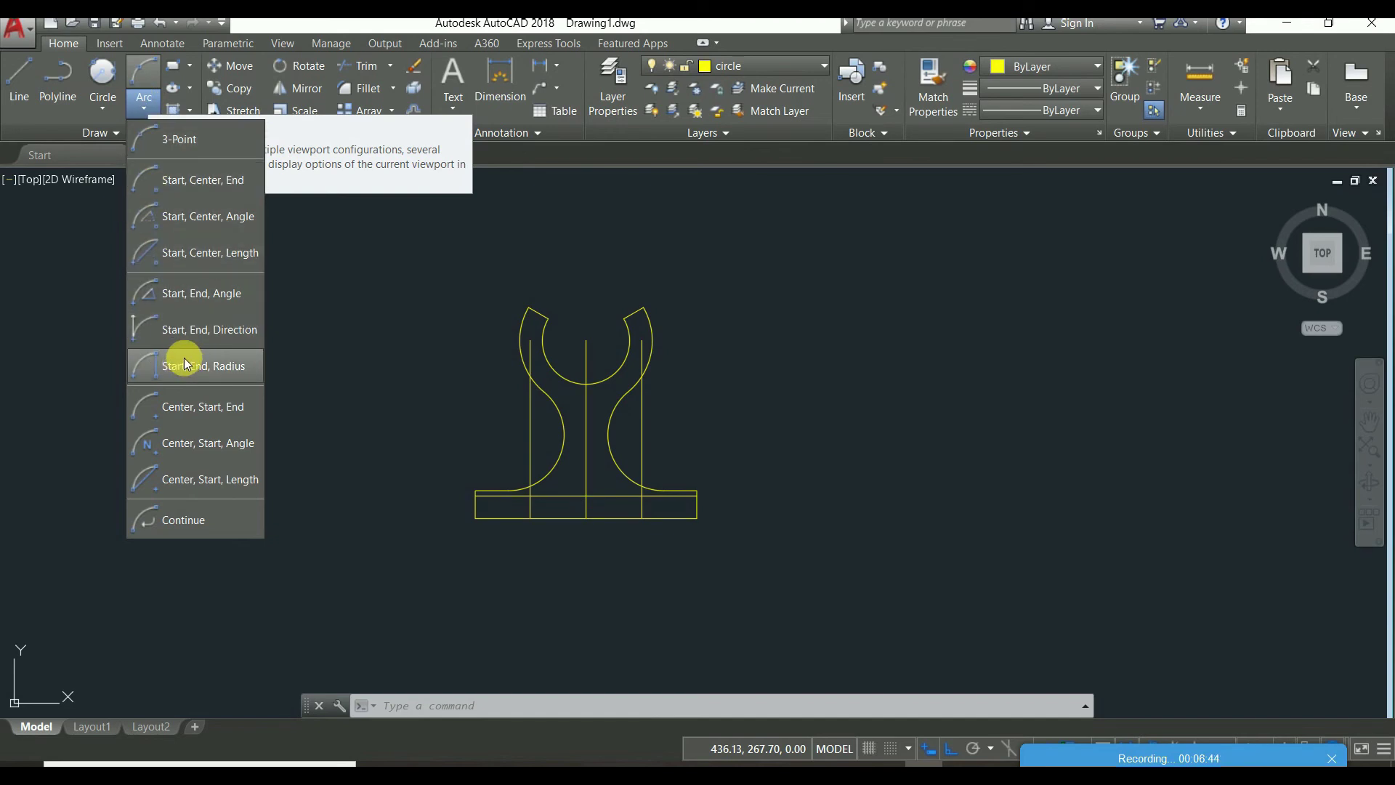
left_click(195, 338)
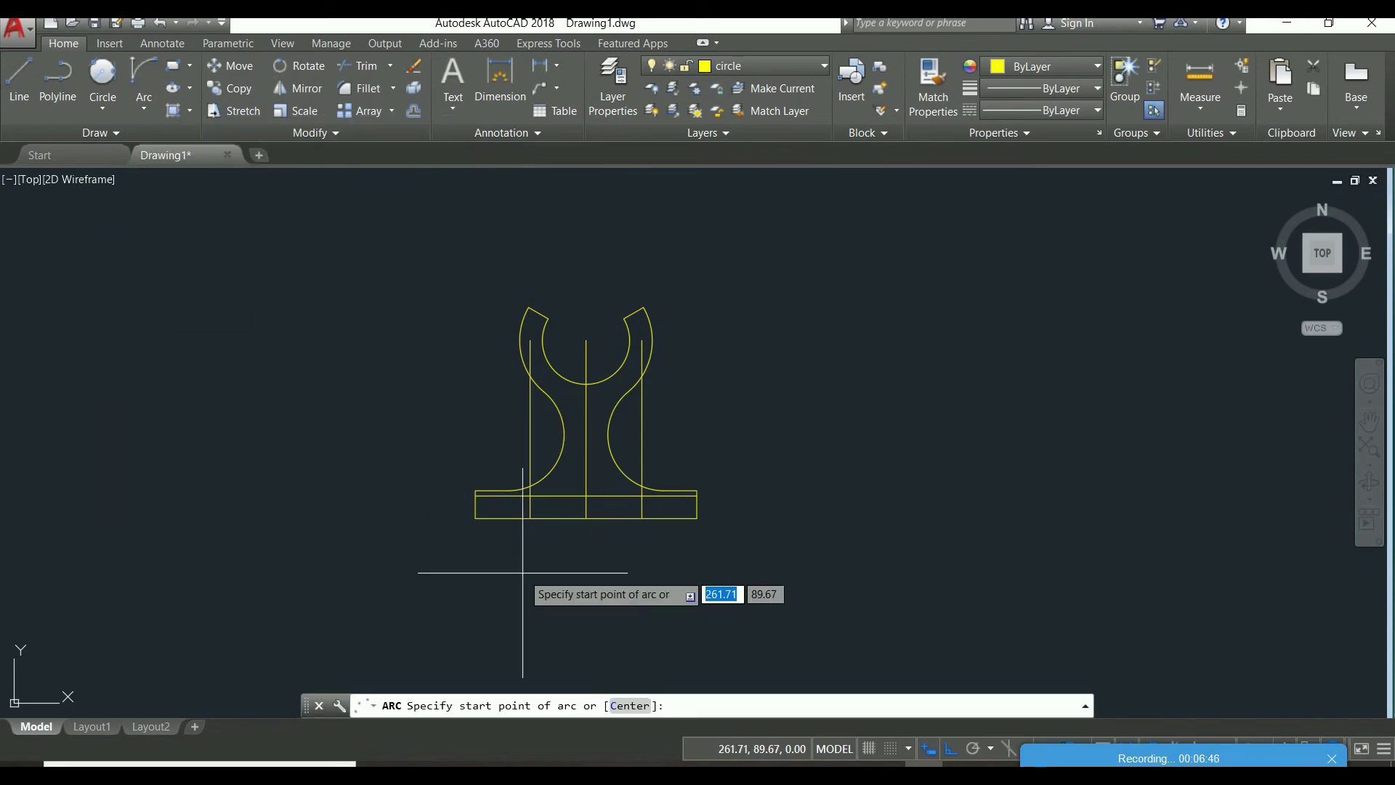
scroll(612, 517, "up", 5)
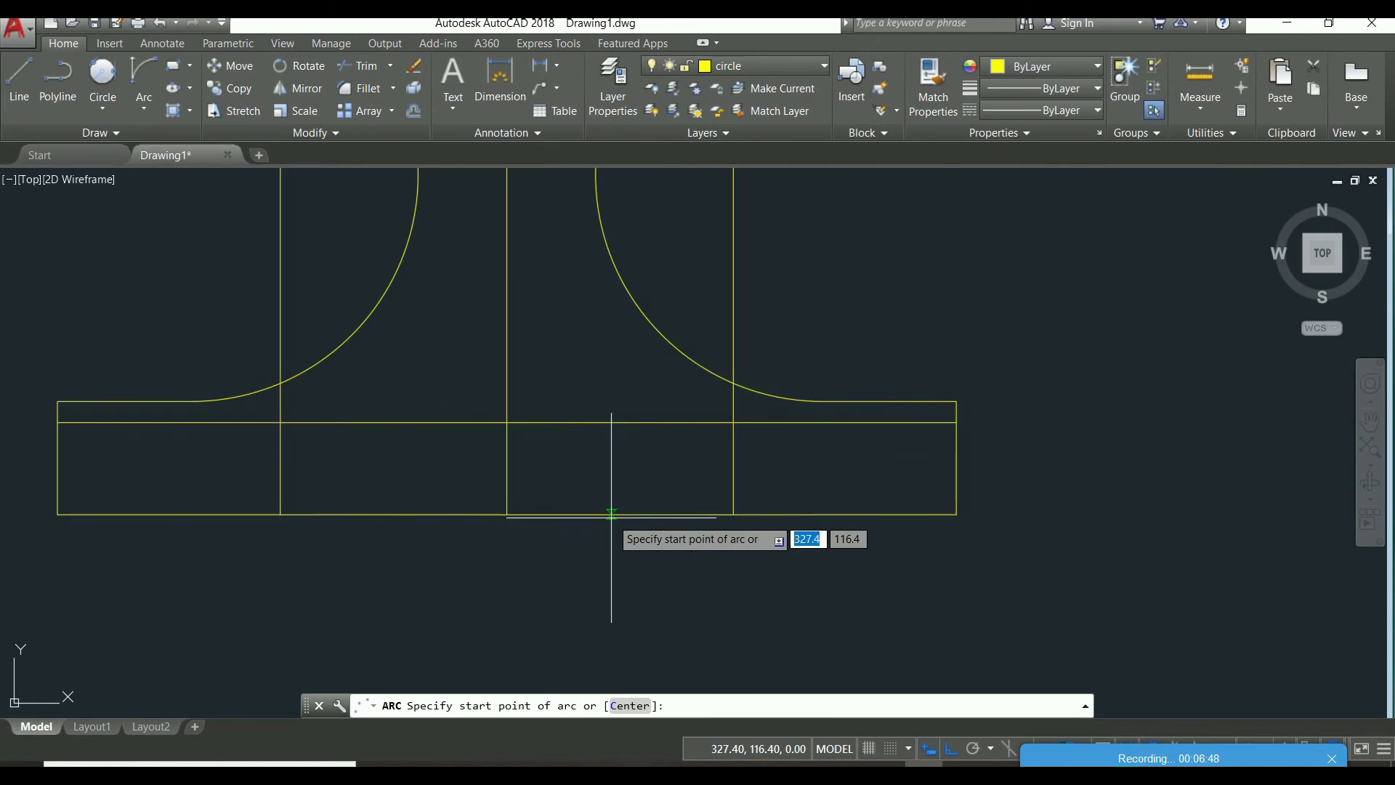
left_click(280, 514)
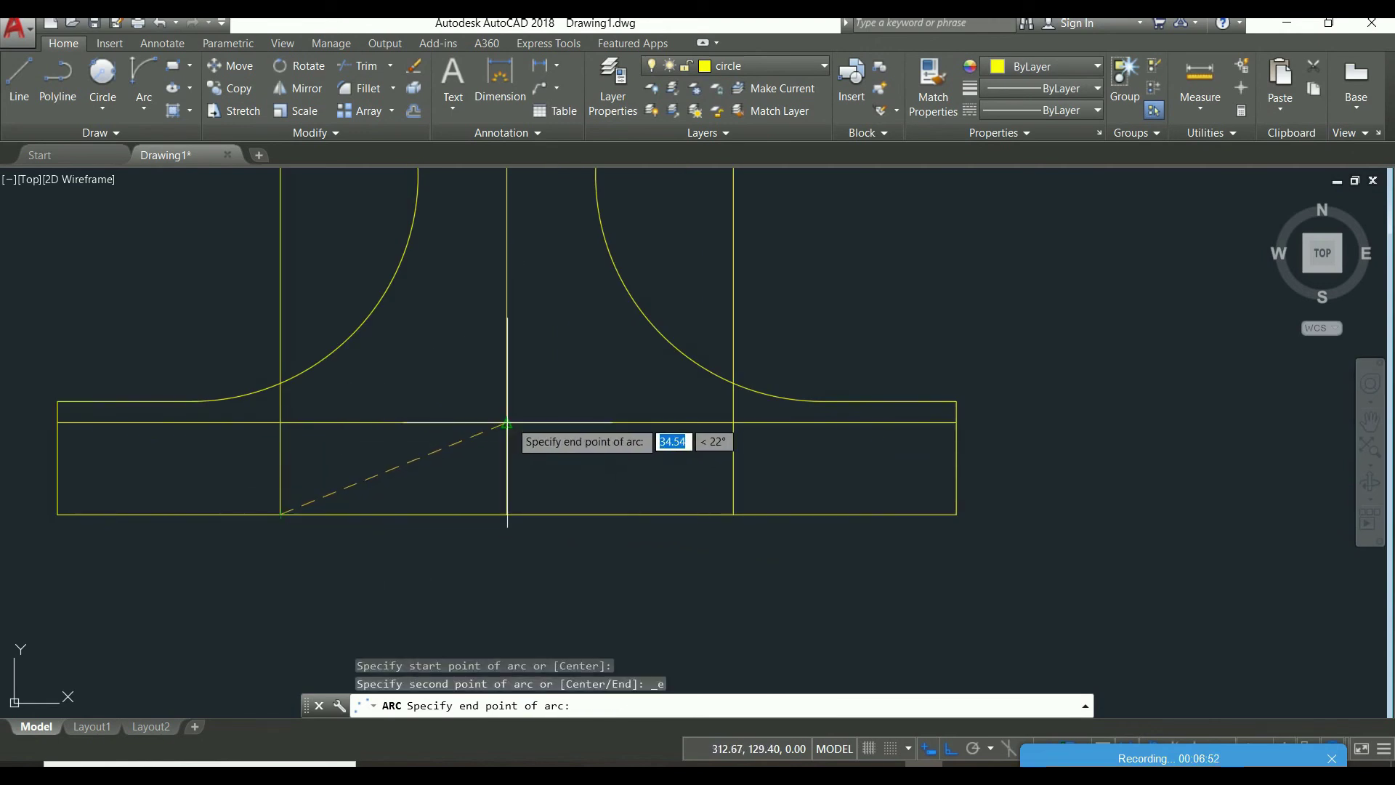
left_click(733, 514)
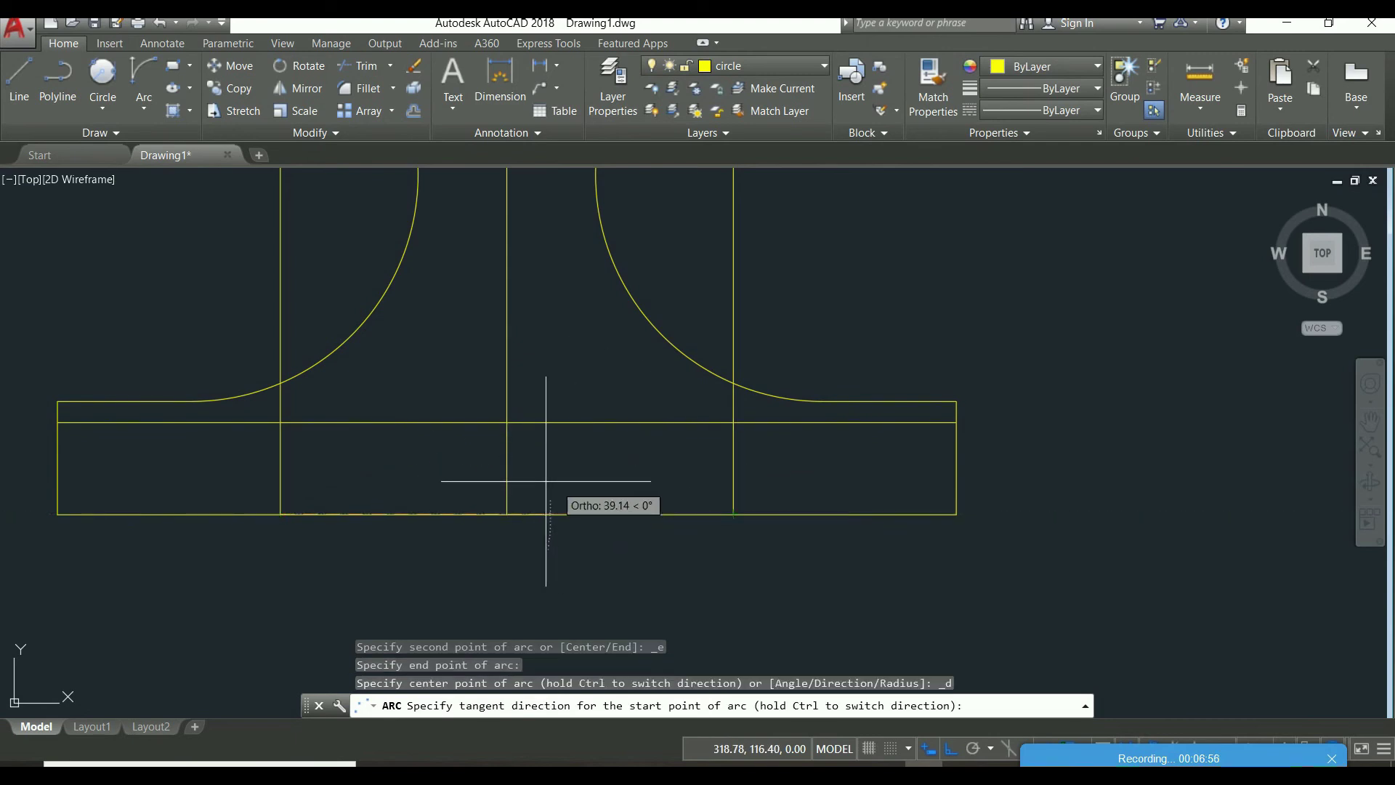
left_click(507, 299)
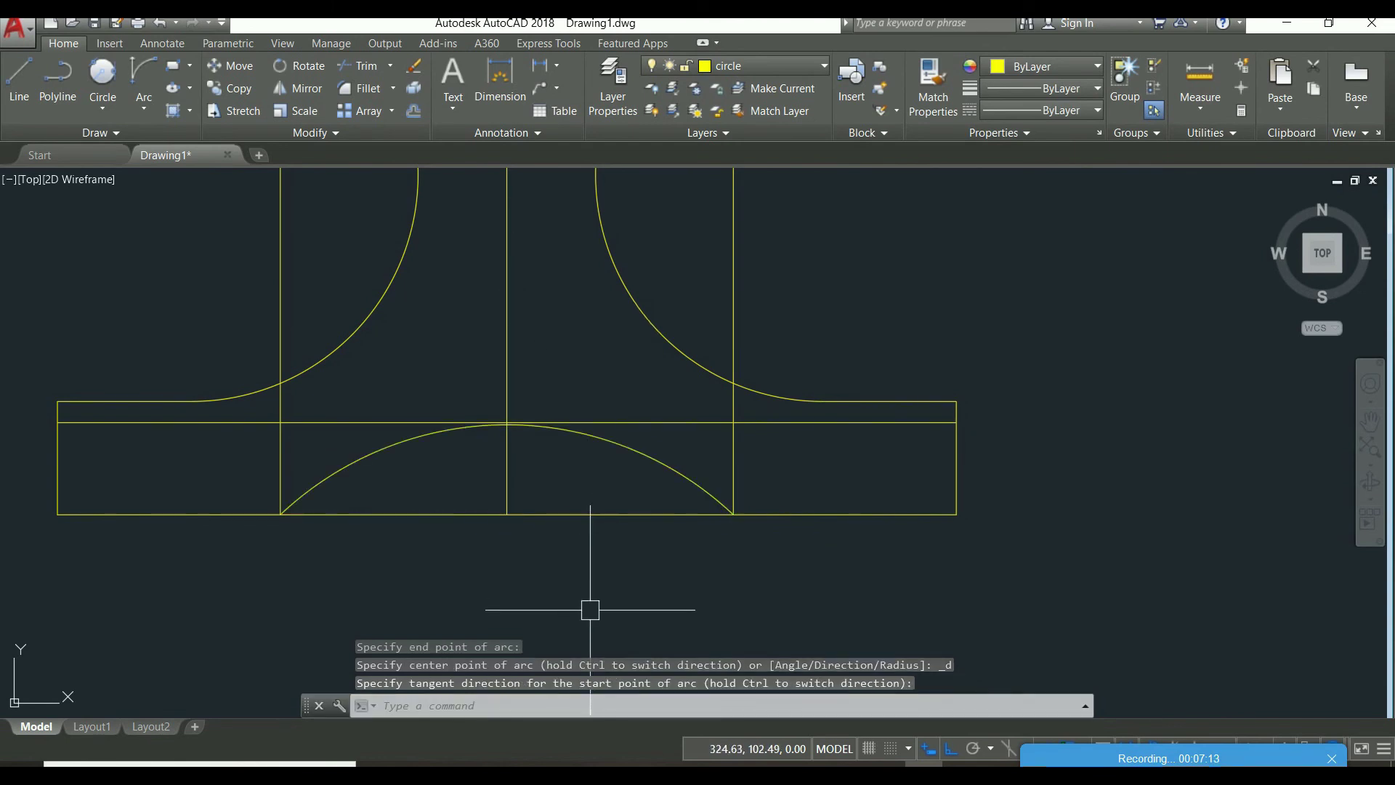
Zoom out and select the right vertical construction line.
scroll(586, 581, "down", 1)
scroll(586, 578, "down", 1)
scroll(587, 574, "down", 1)
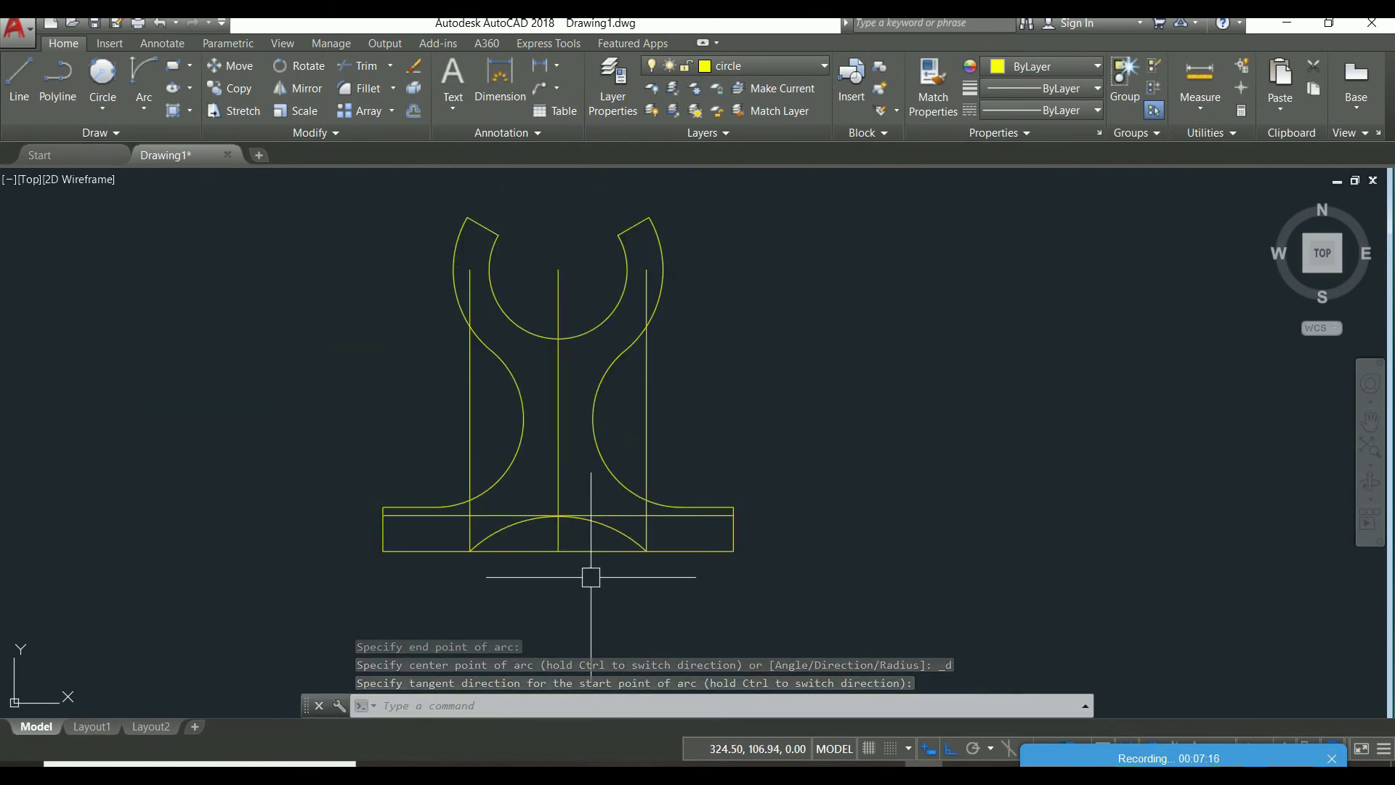
left_click(651, 420)
Erase the middle and left construction lines along with the selected right one.
left_click(557, 447)
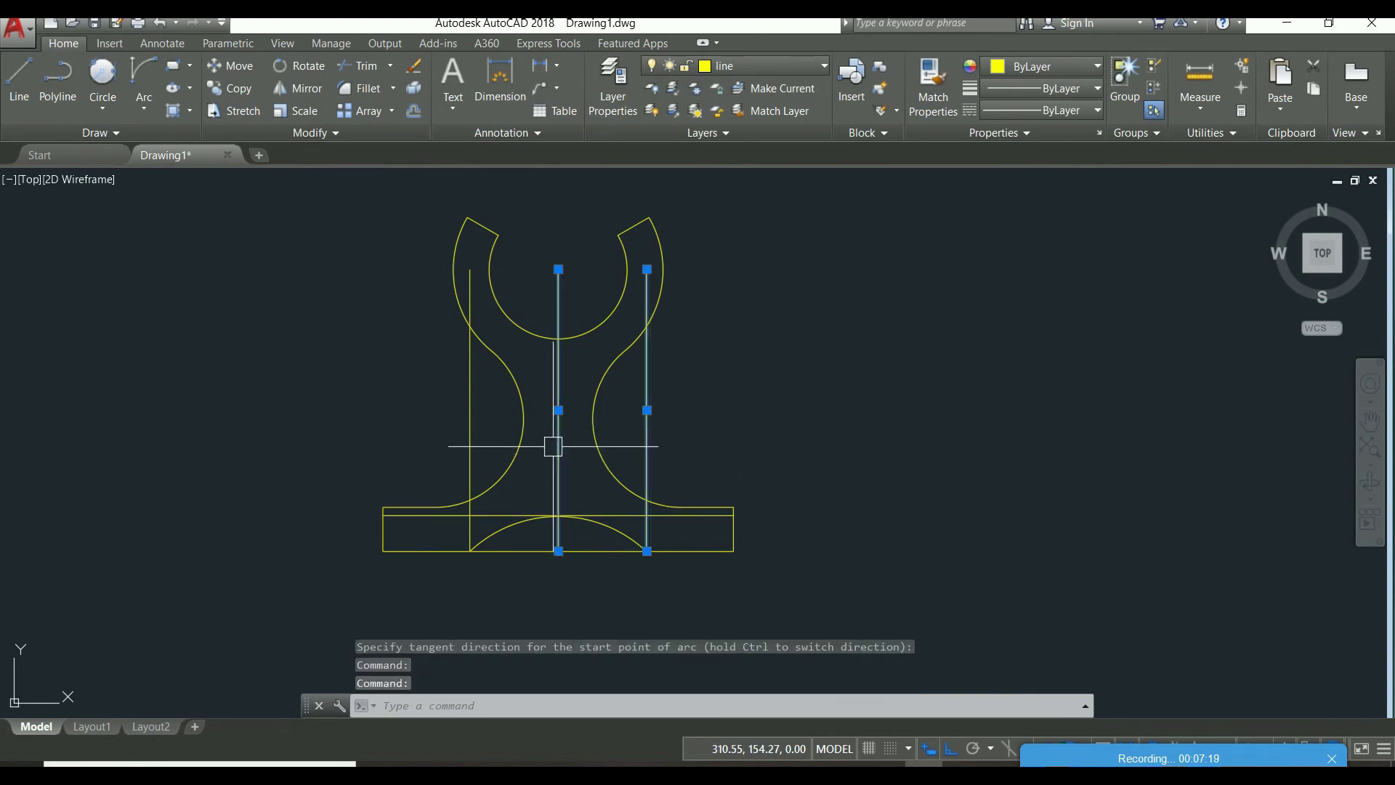
left_click(469, 430)
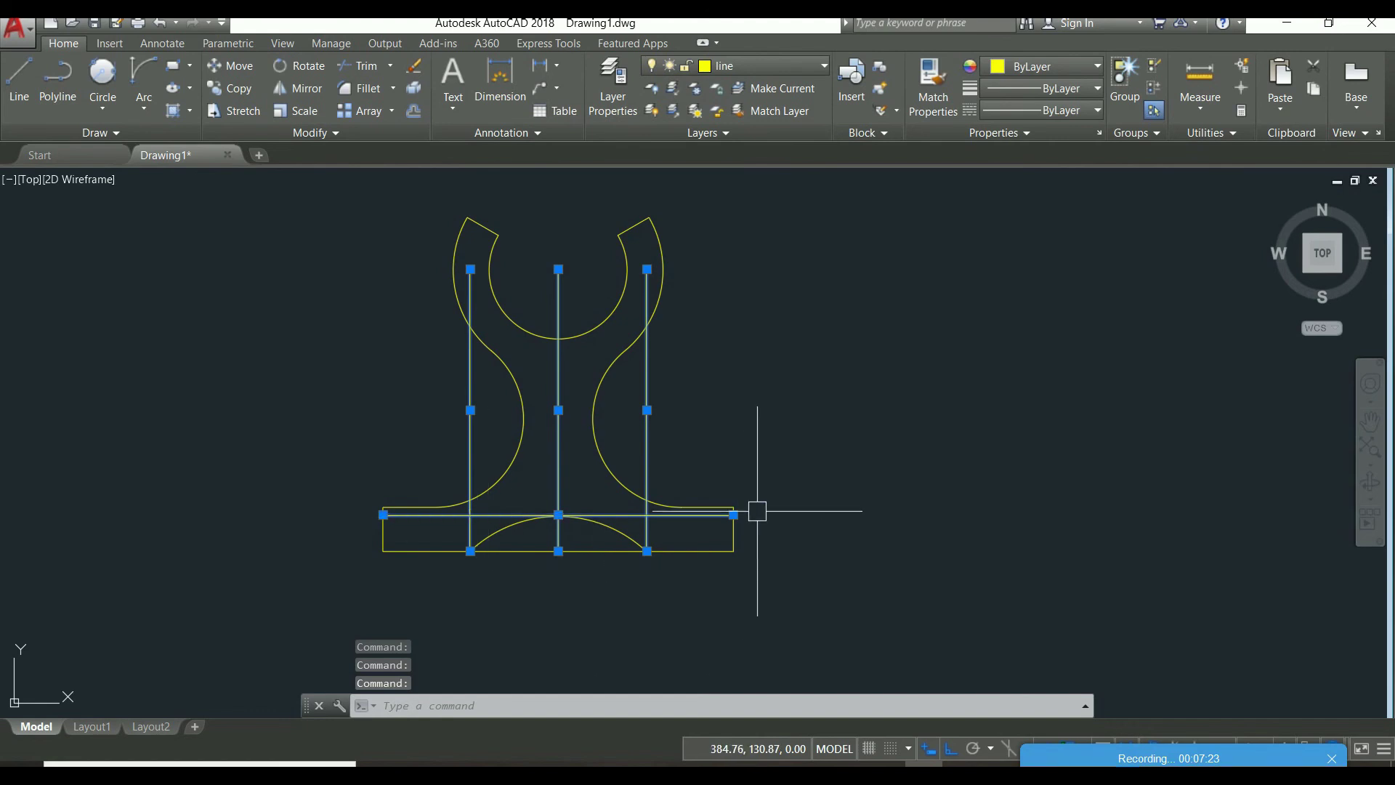
key("Delete")
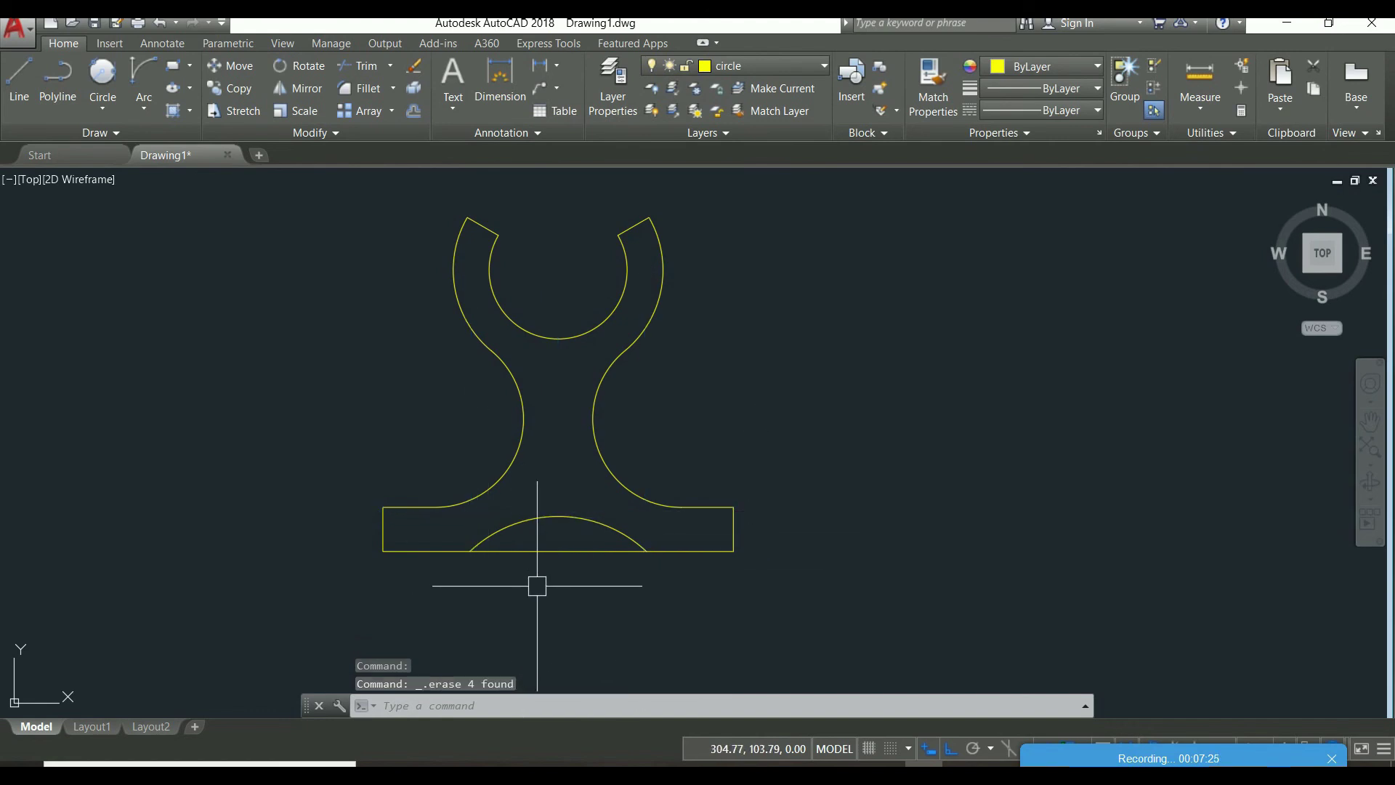
Trim away the base plate's bottom edge beneath the arc.
type("tr")
key("Return")
key("Return")
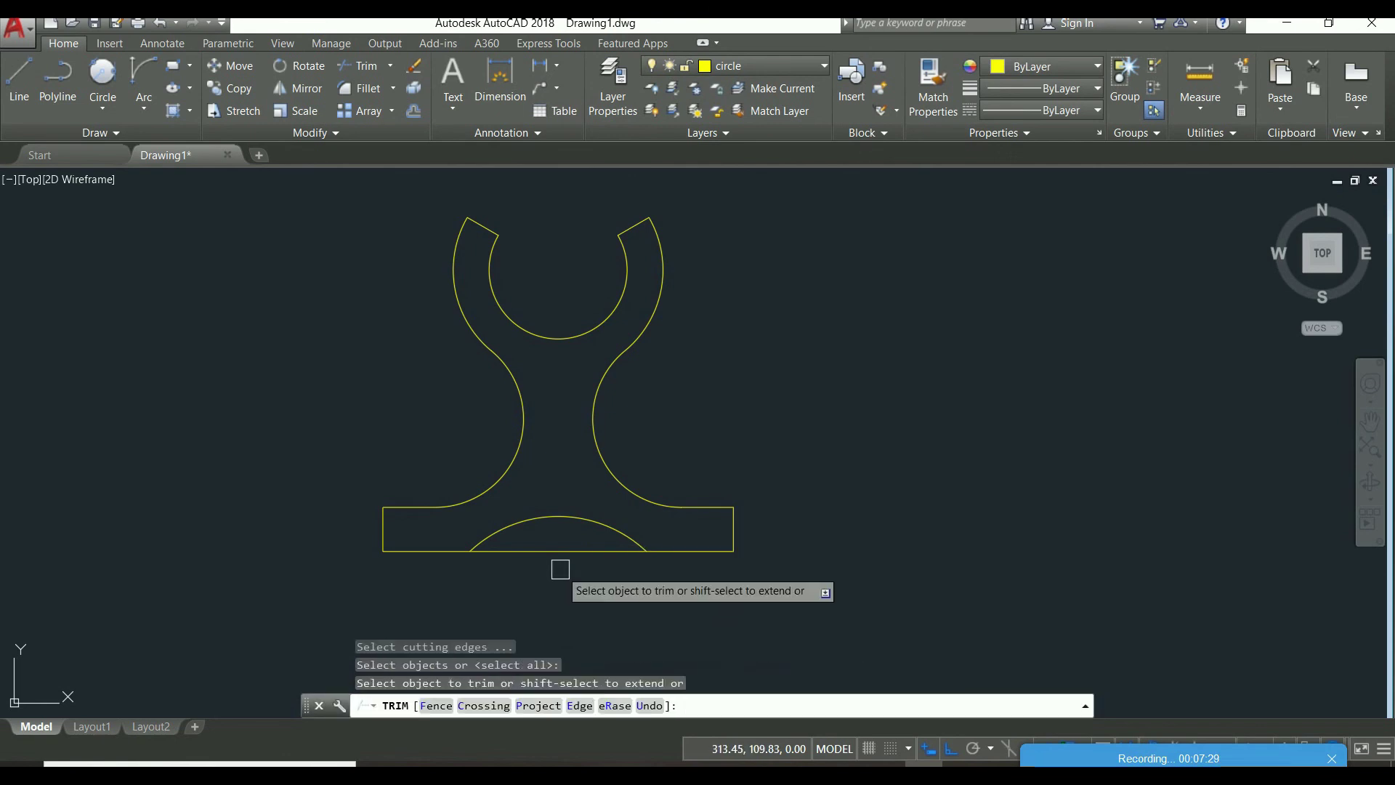
left_click(559, 552)
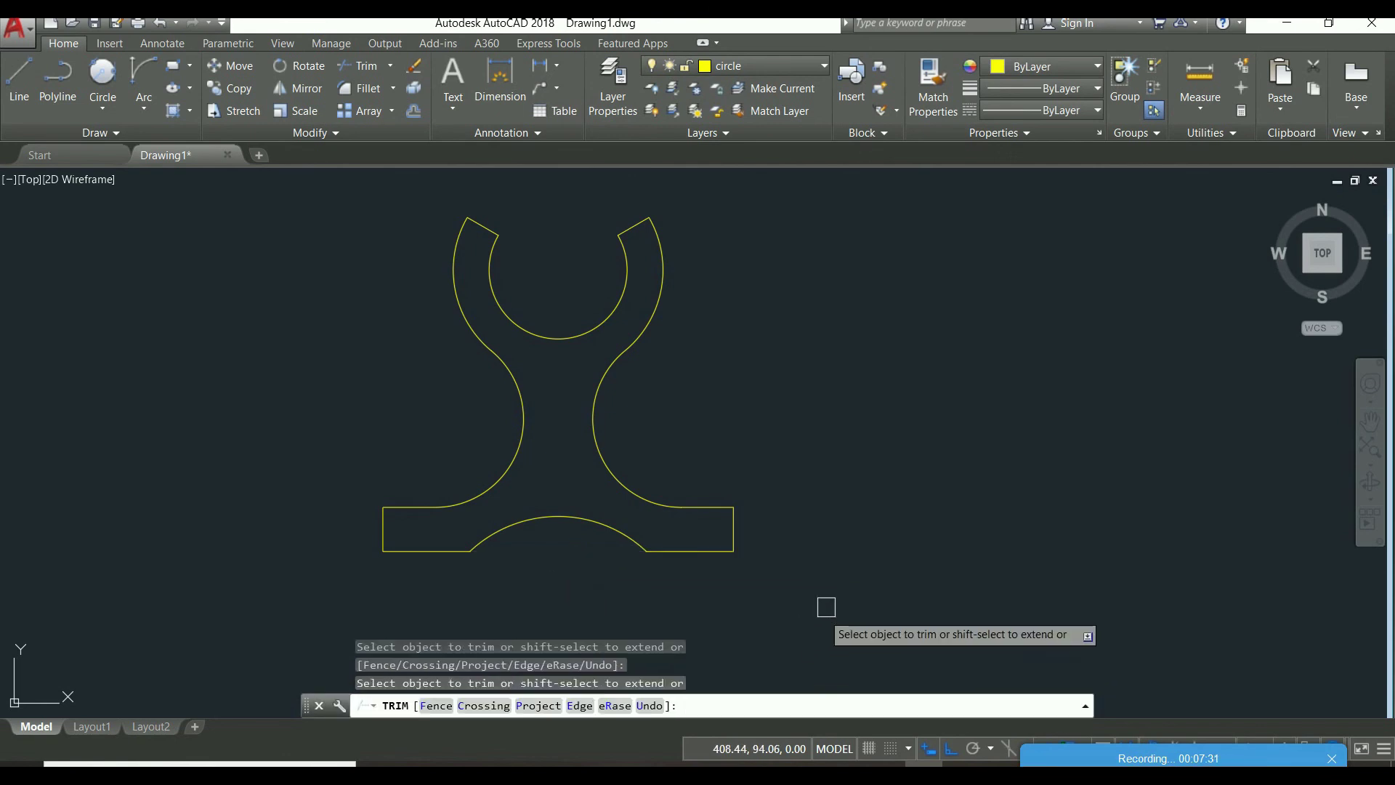
mouse_move(682, 414)
middle_mouse_down()
mouse_move(750, 411)
mouse_move(786, 439)
middle_mouse_up()
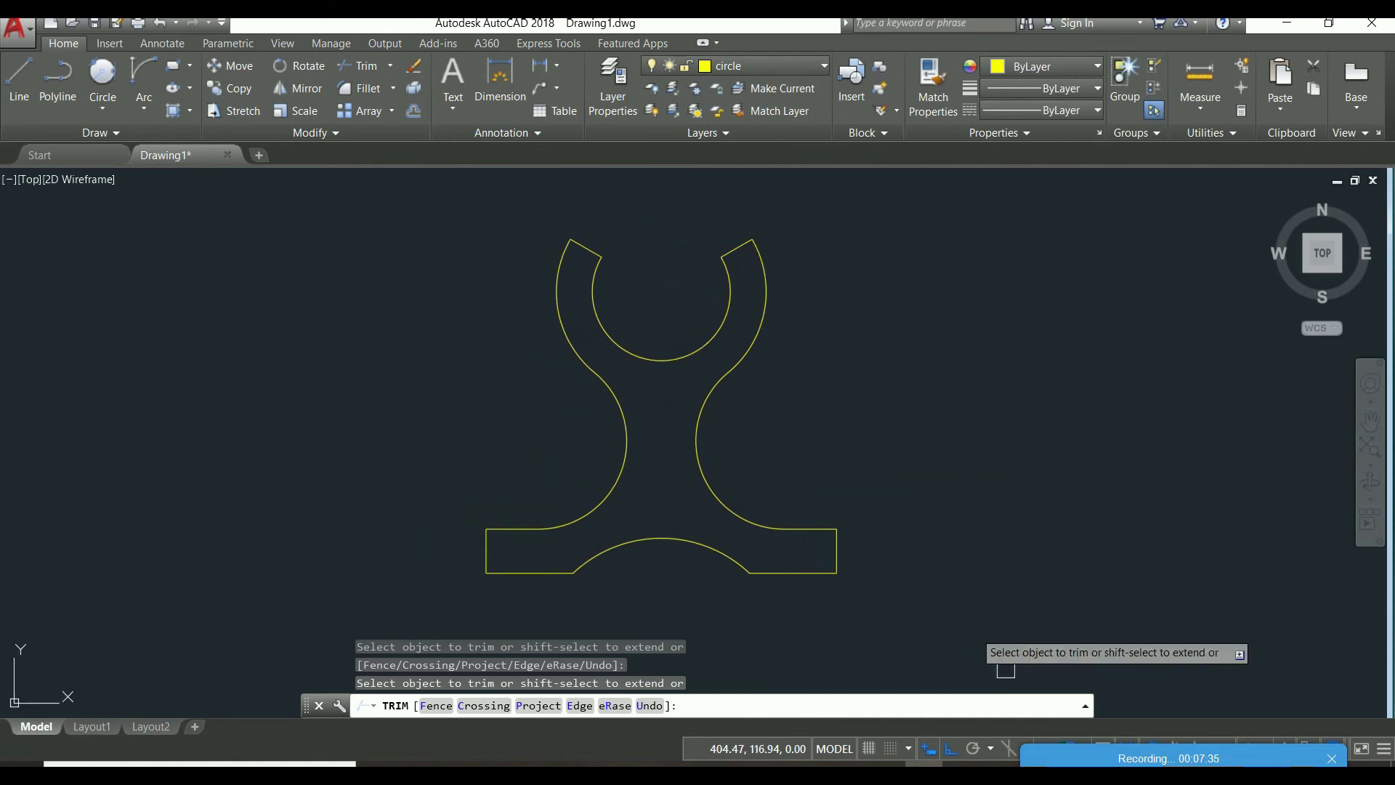
key("Escape")
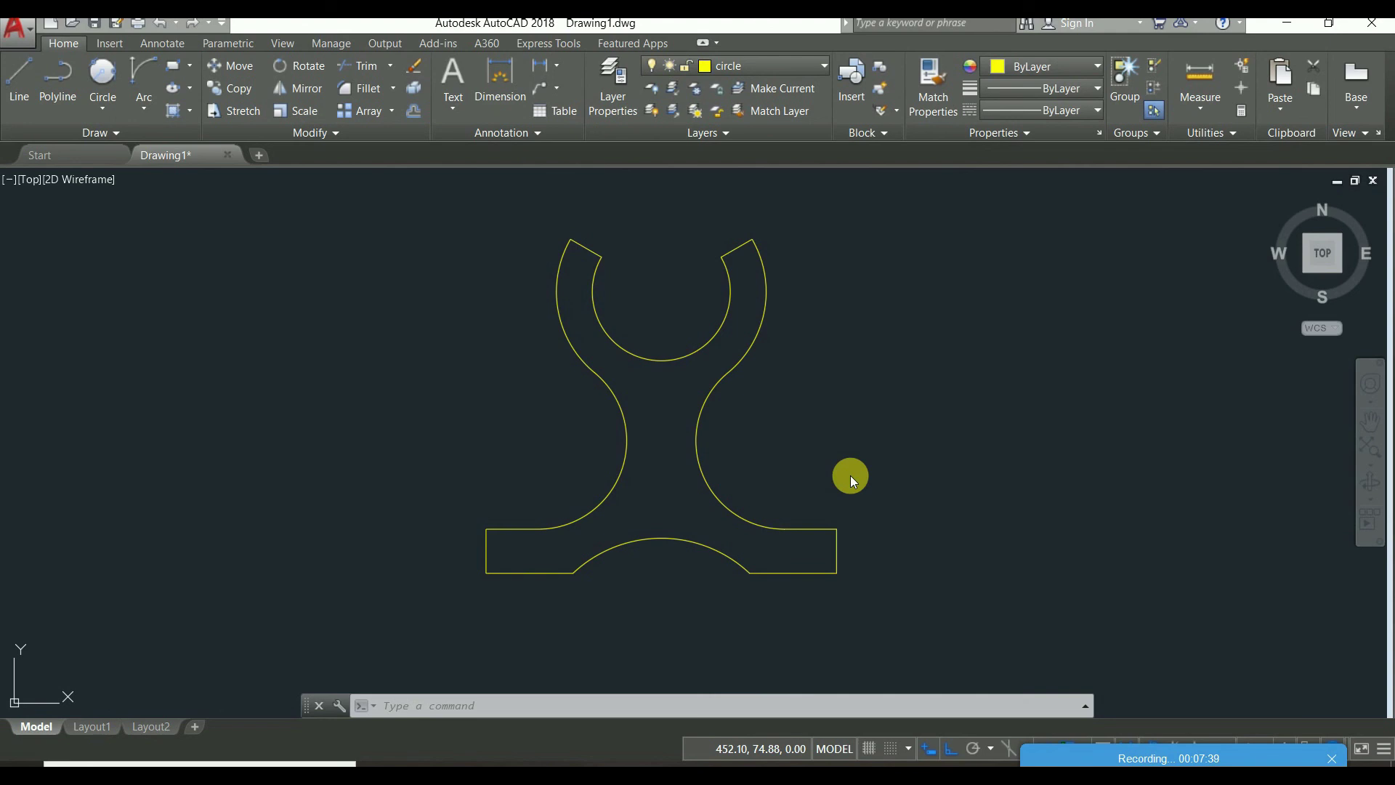
Fillet the base plate's upper right corner with radius 10.
left_click(851, 476)
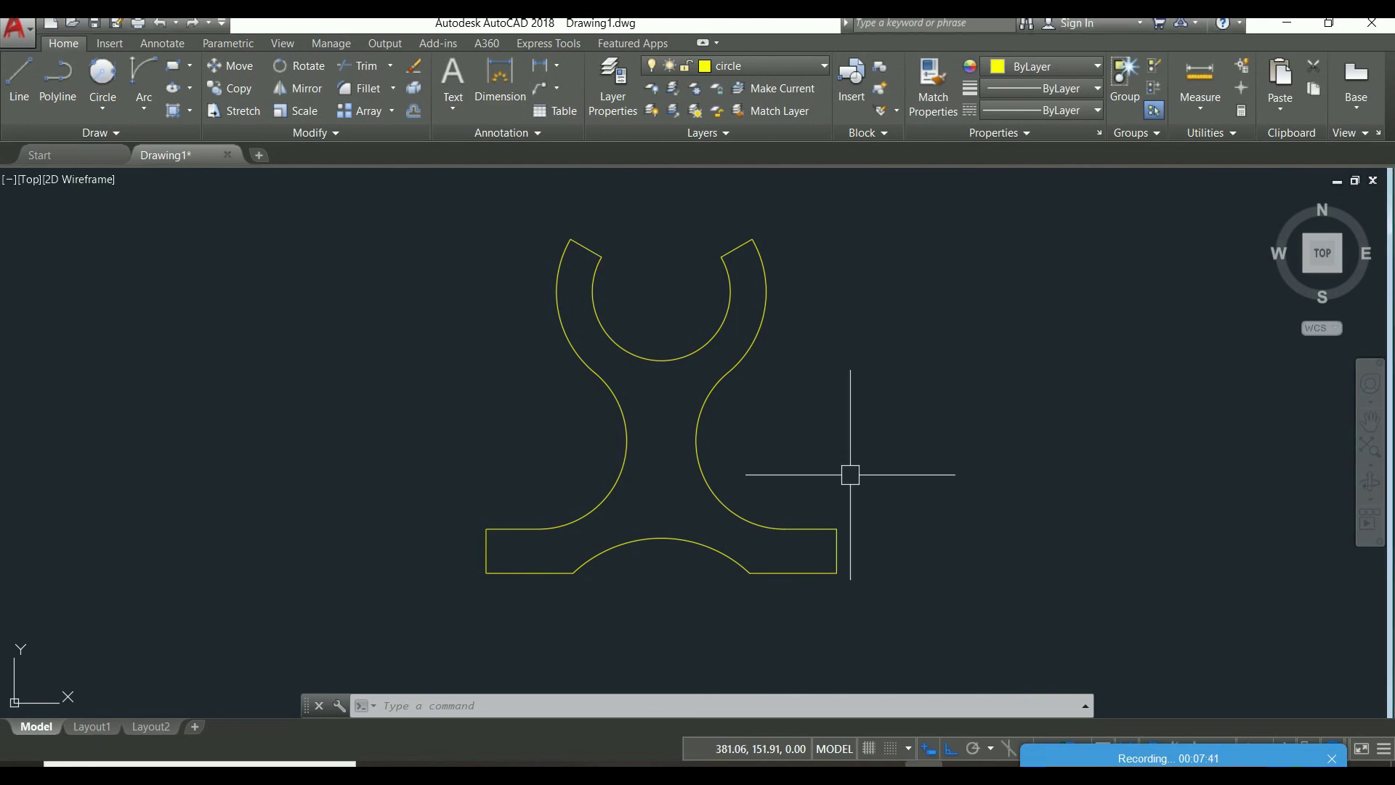
type("f")
key("Return")
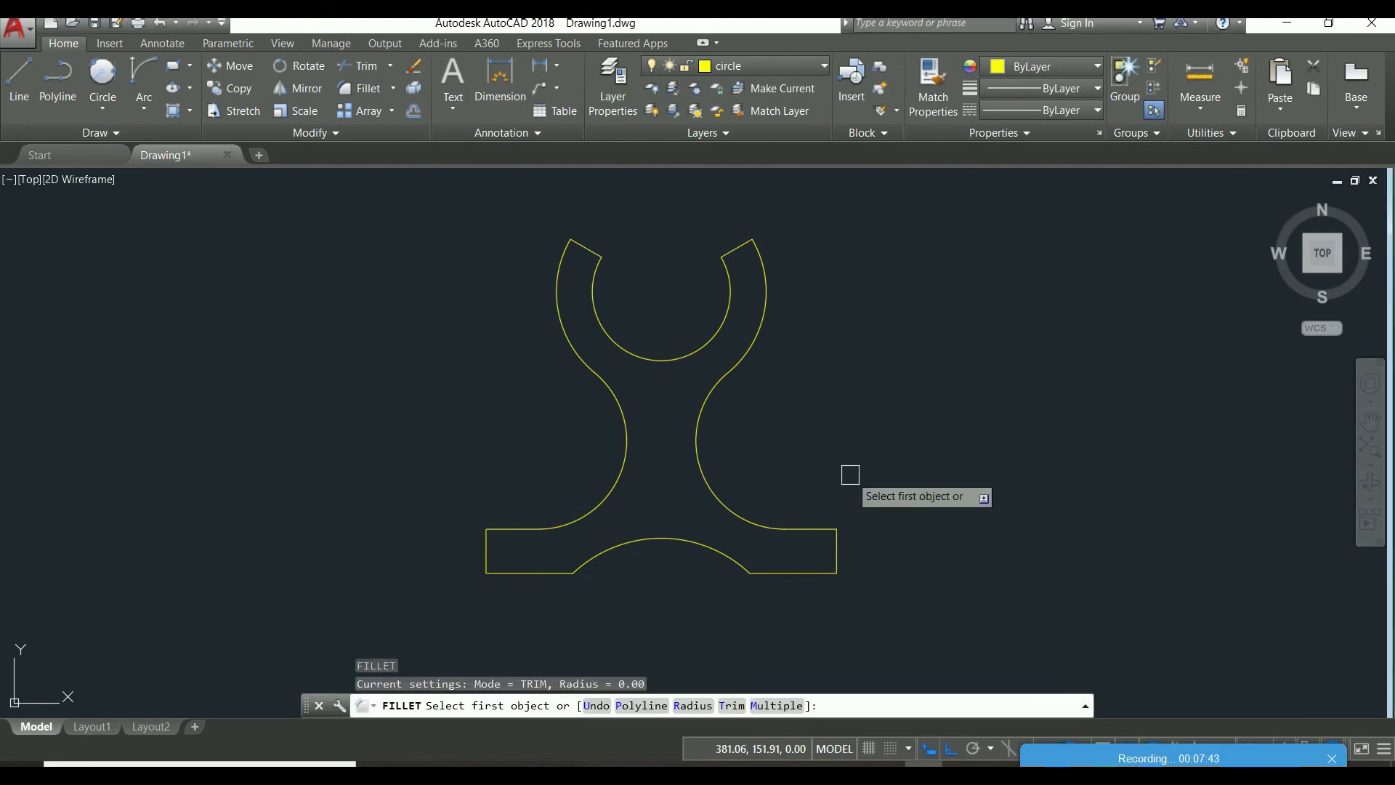
type("R")
key("Return")
type("10")
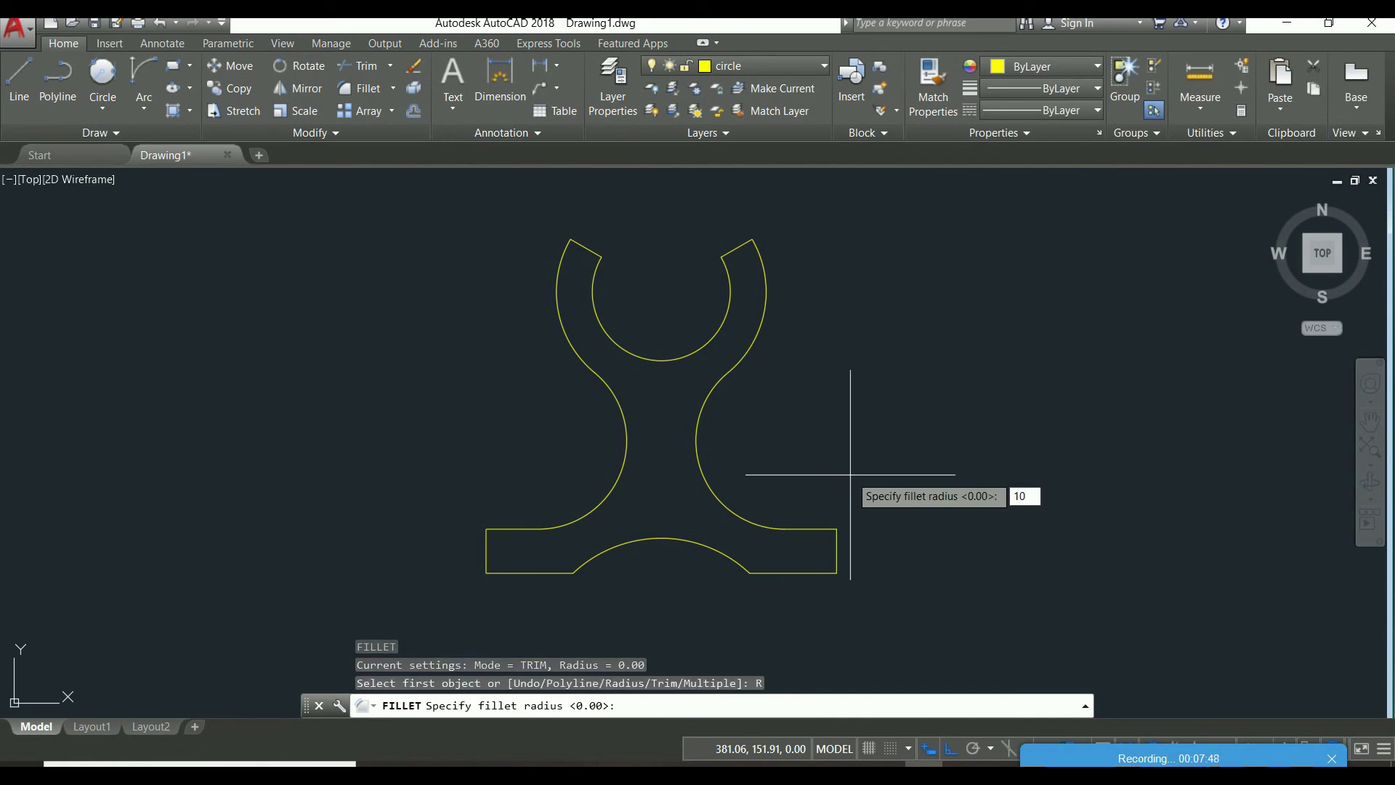
key("Return")
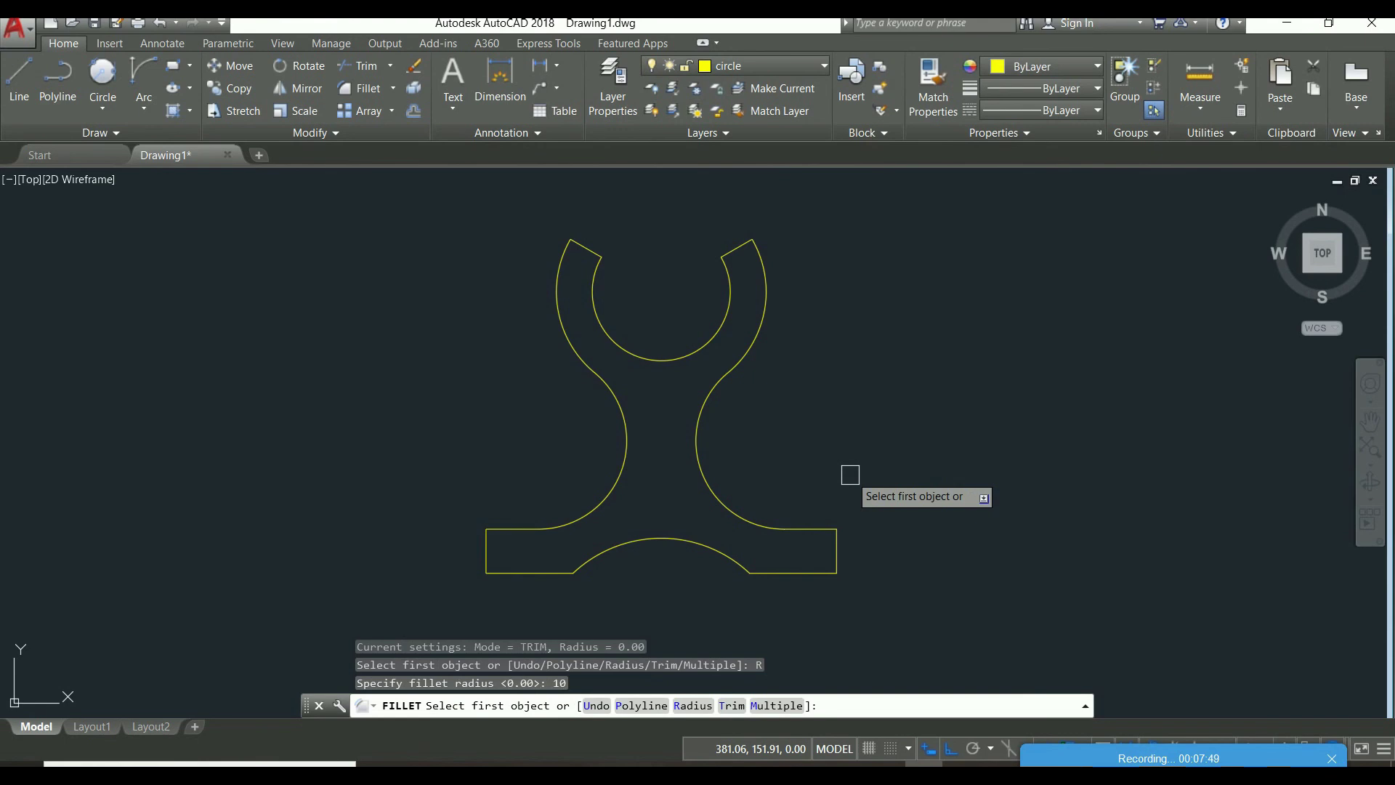
left_click(813, 529)
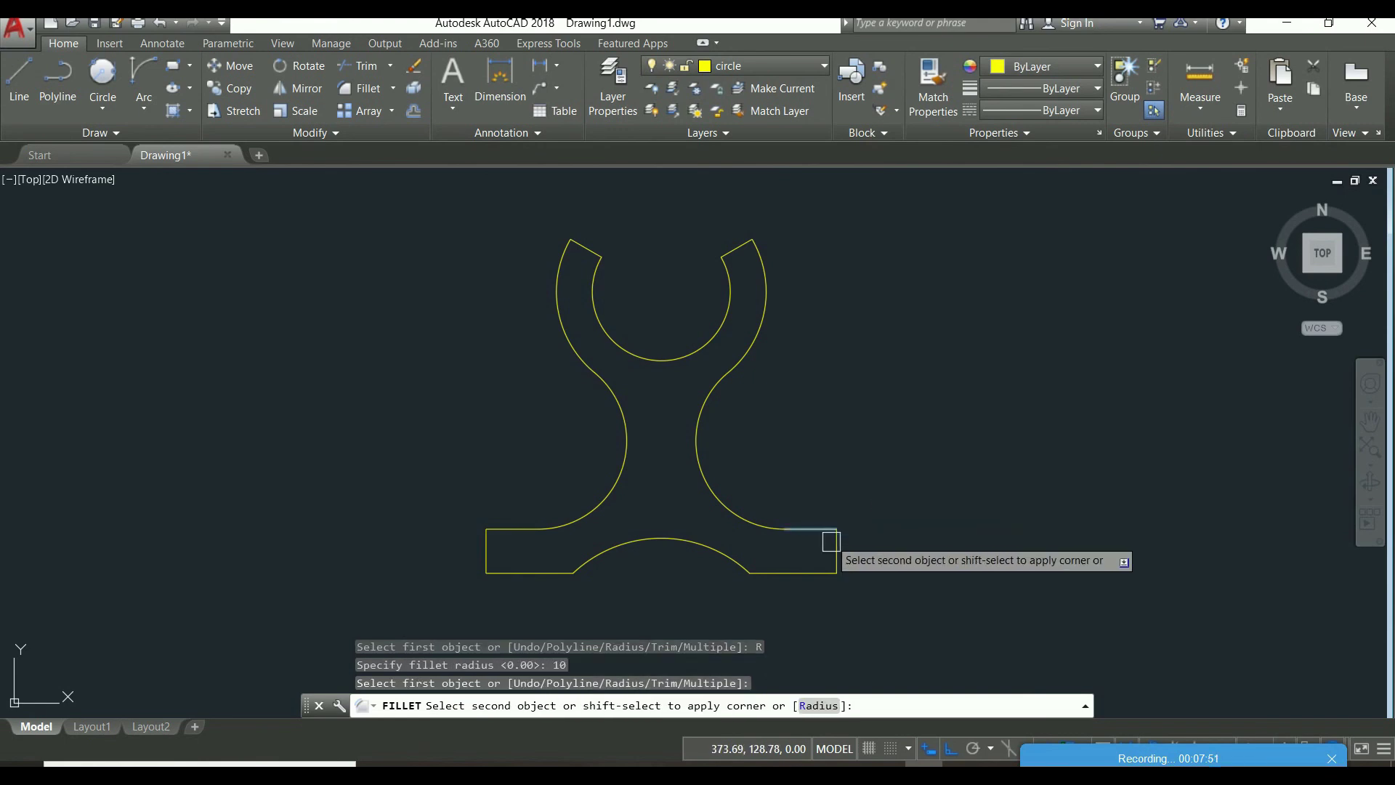
left_click(835, 553)
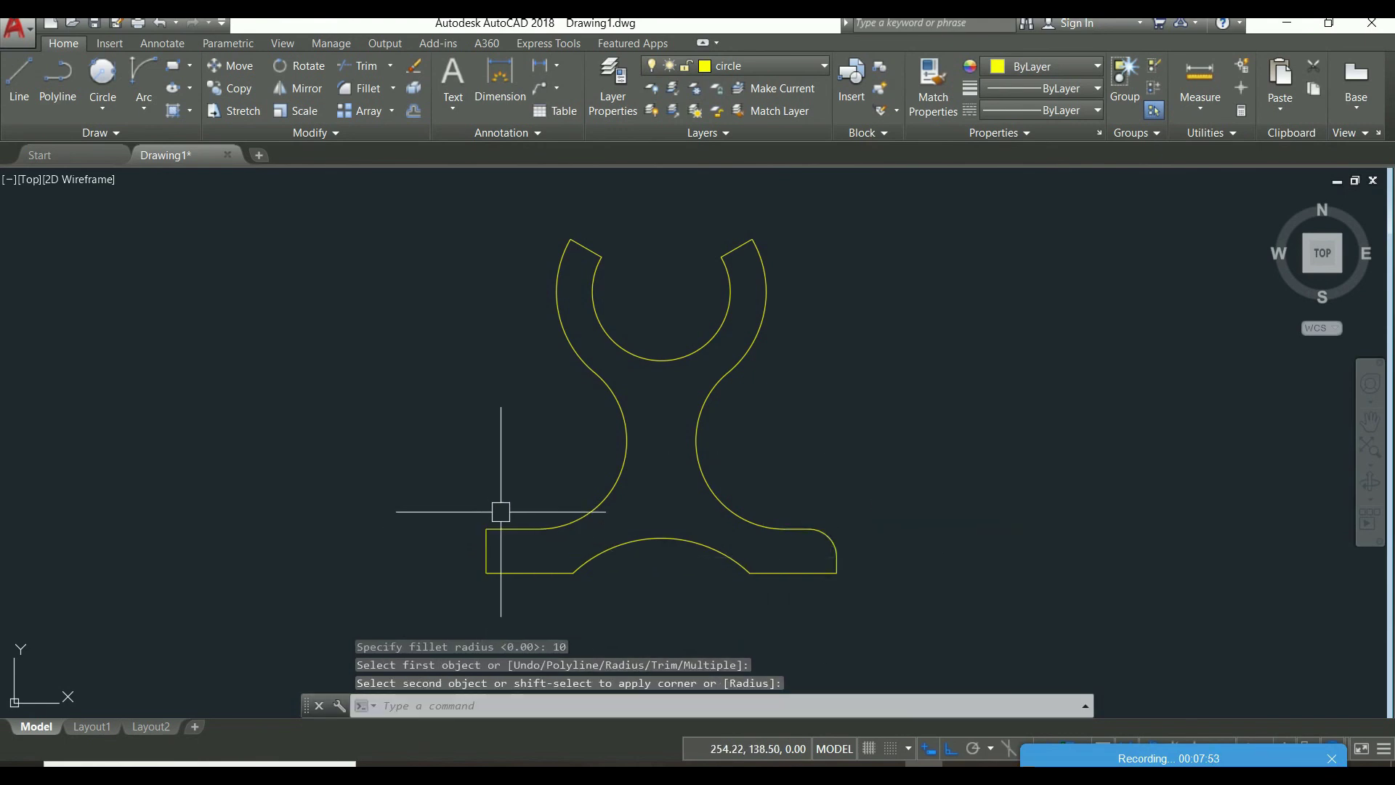
Fillet the upper left corner with the same radius 10.
key("Return")
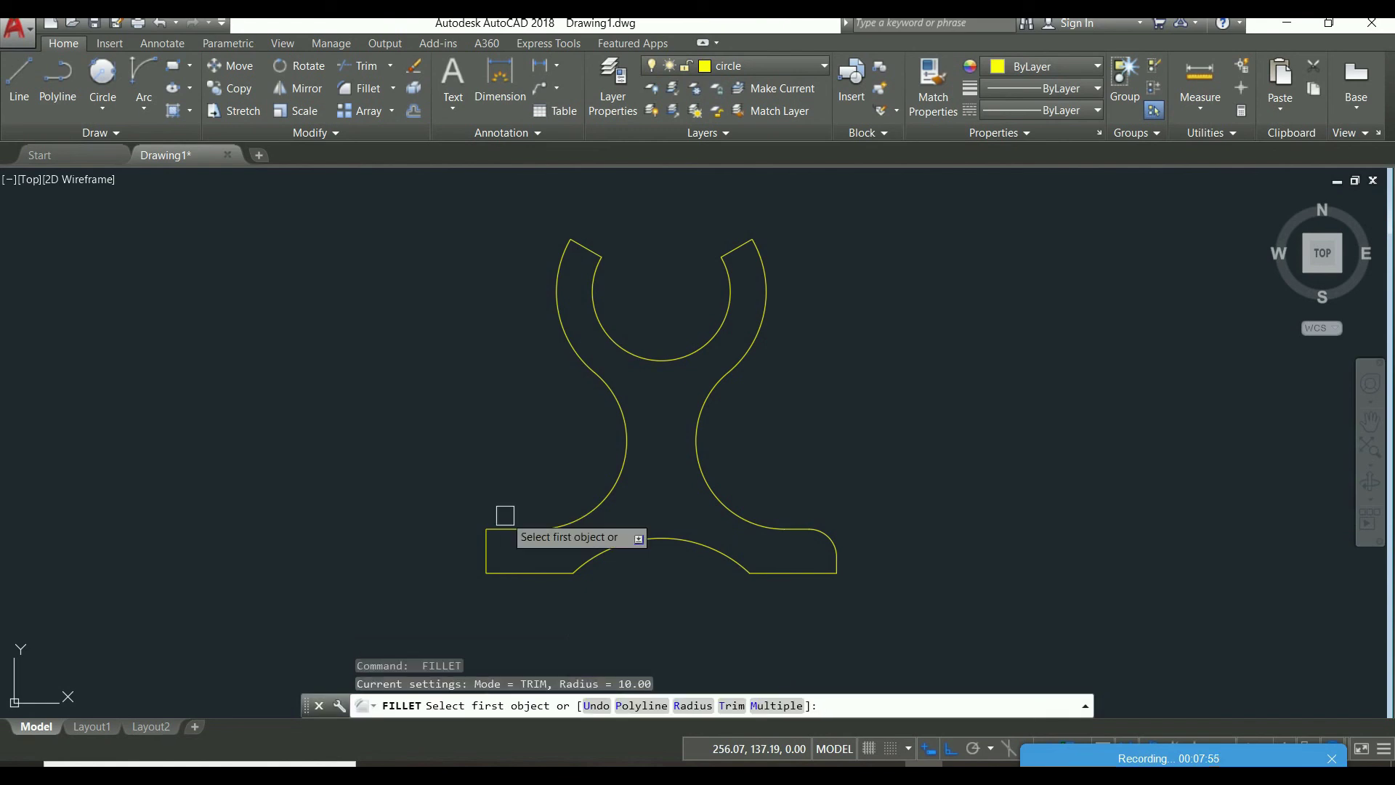
left_click(503, 529)
left_click(484, 552)
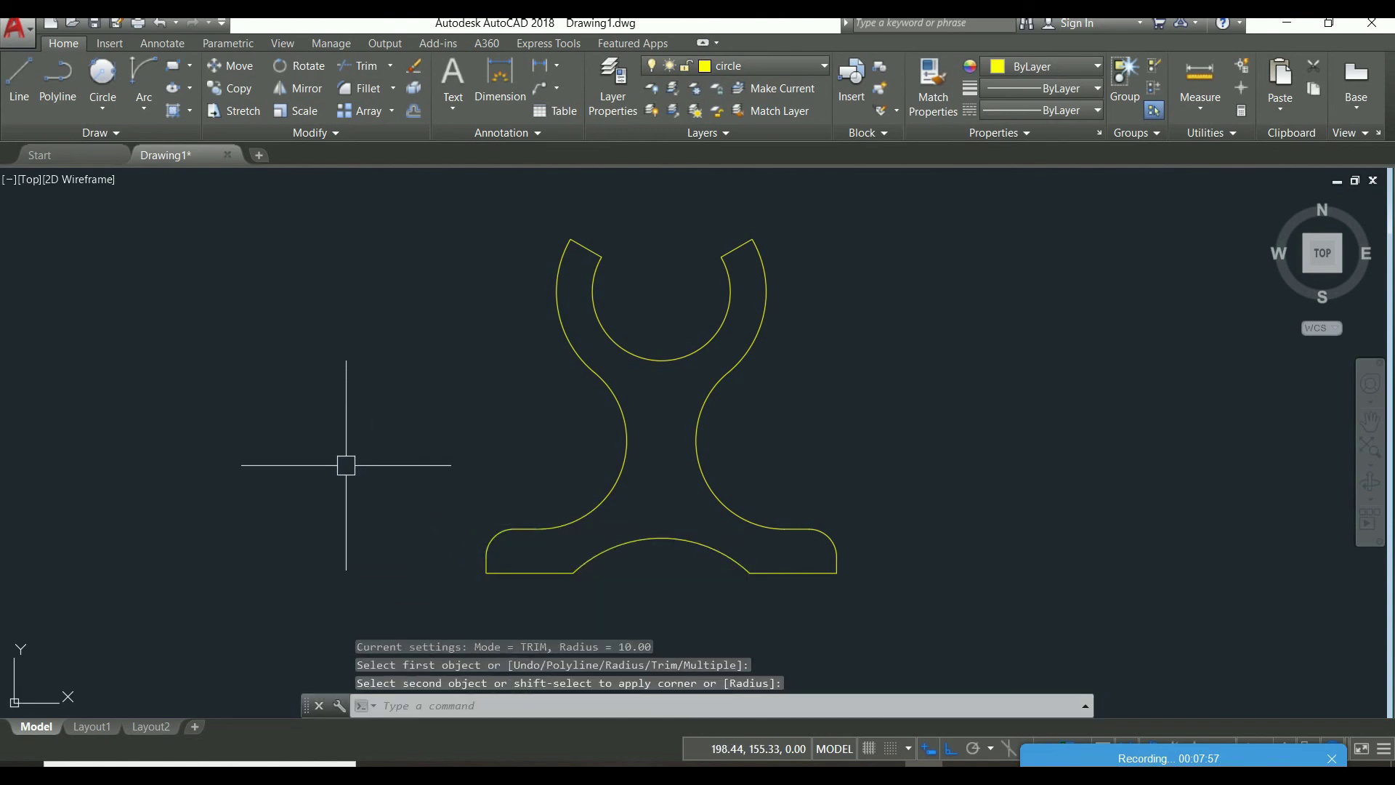
key("Escape")
key("Escape")
key("Escape")
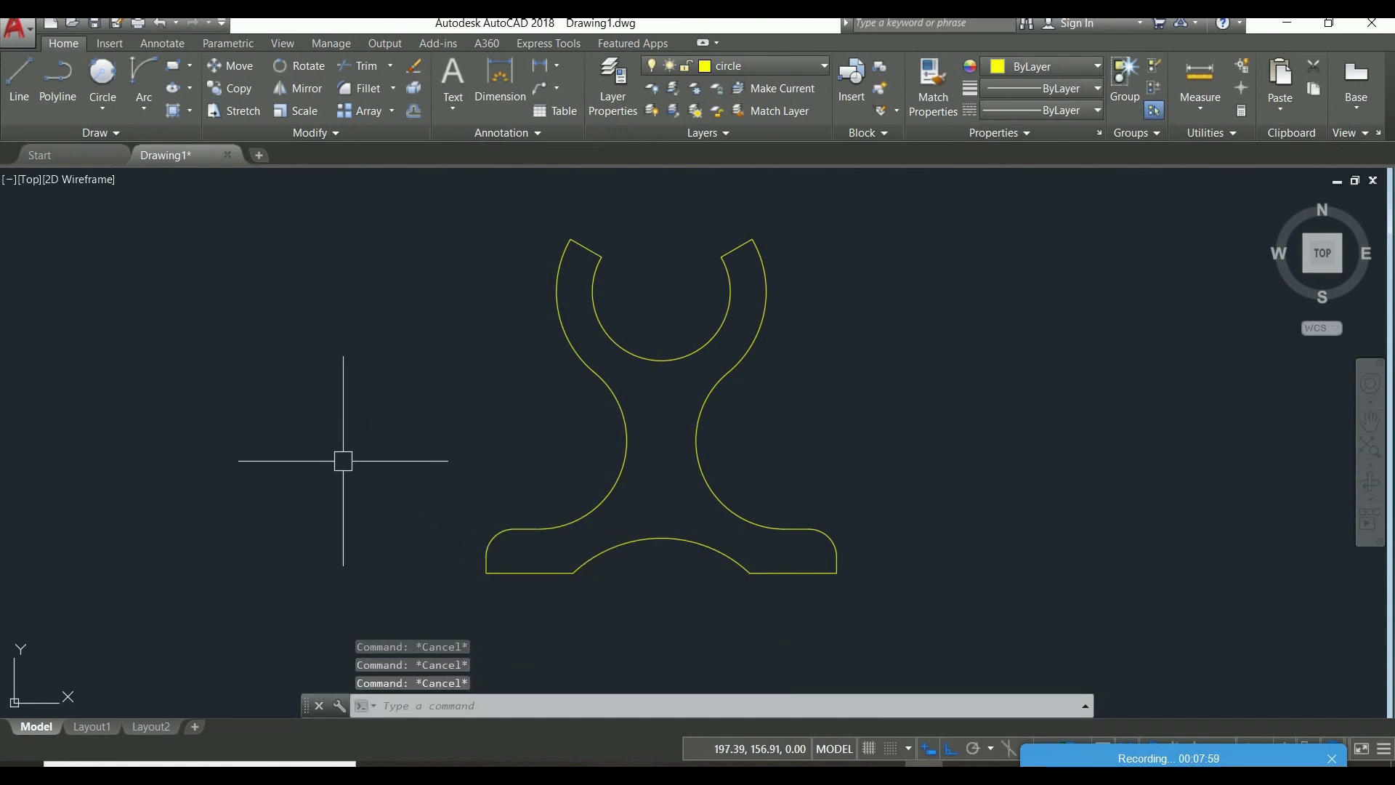